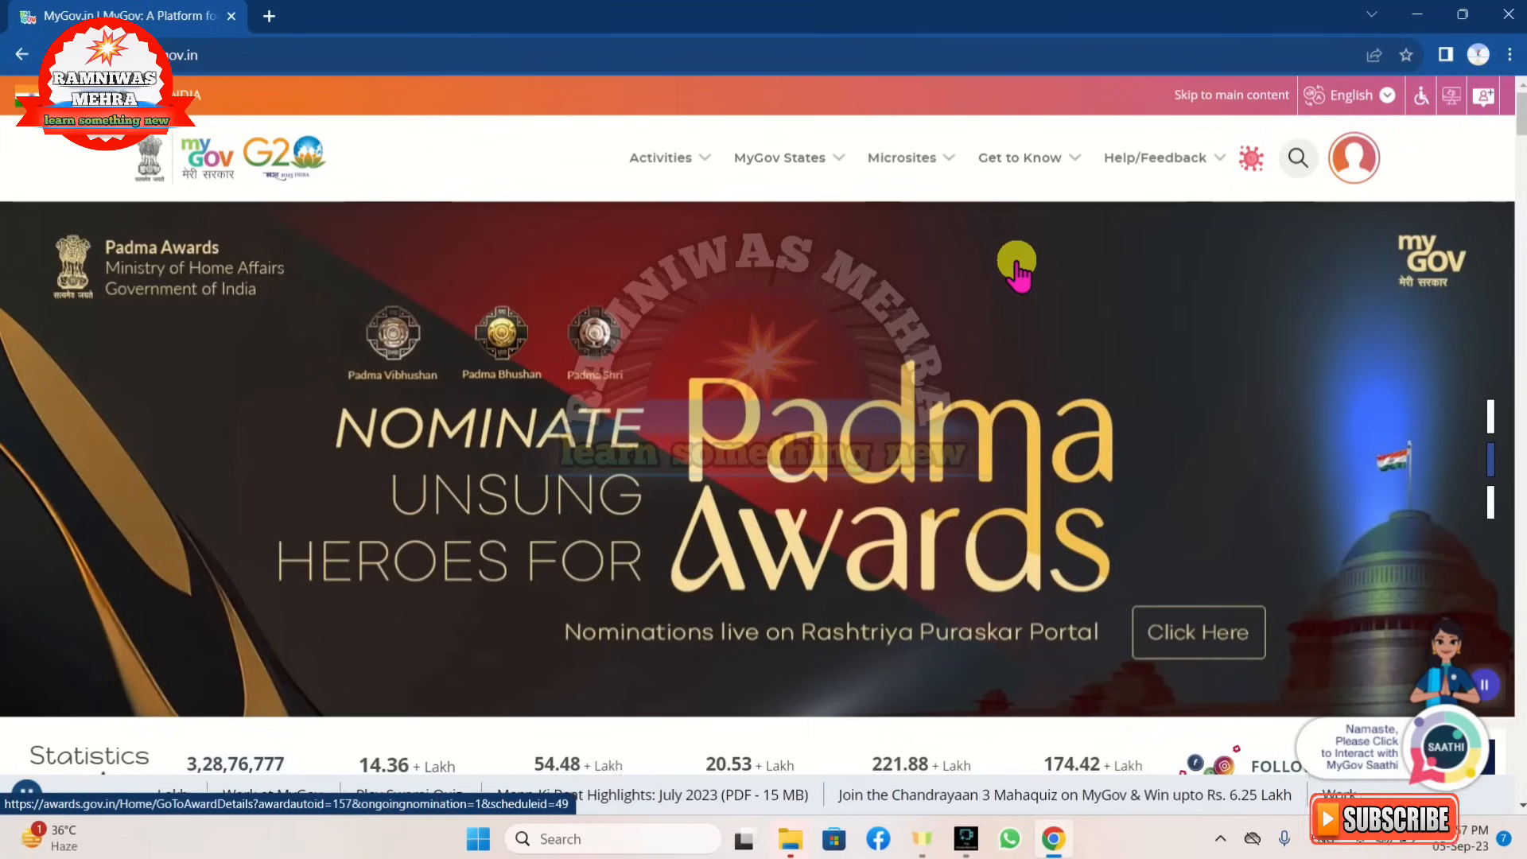
# - Go to the MyGov account login page and open the registration form for a new account
pyautogui.click(1343, 179)
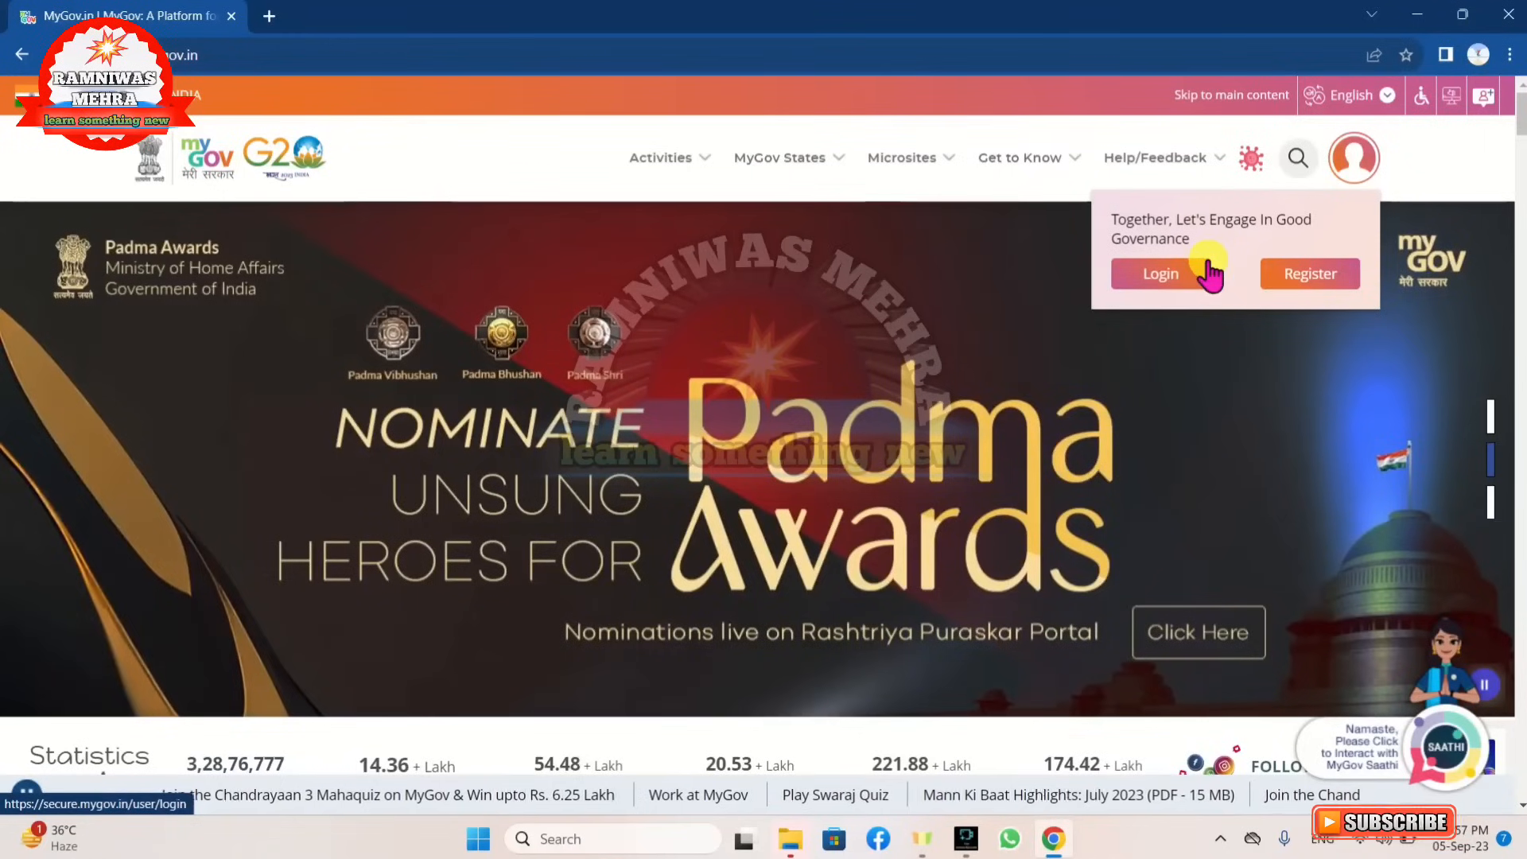
pyautogui.click(1182, 289)
pyautogui.click(1183, 288)
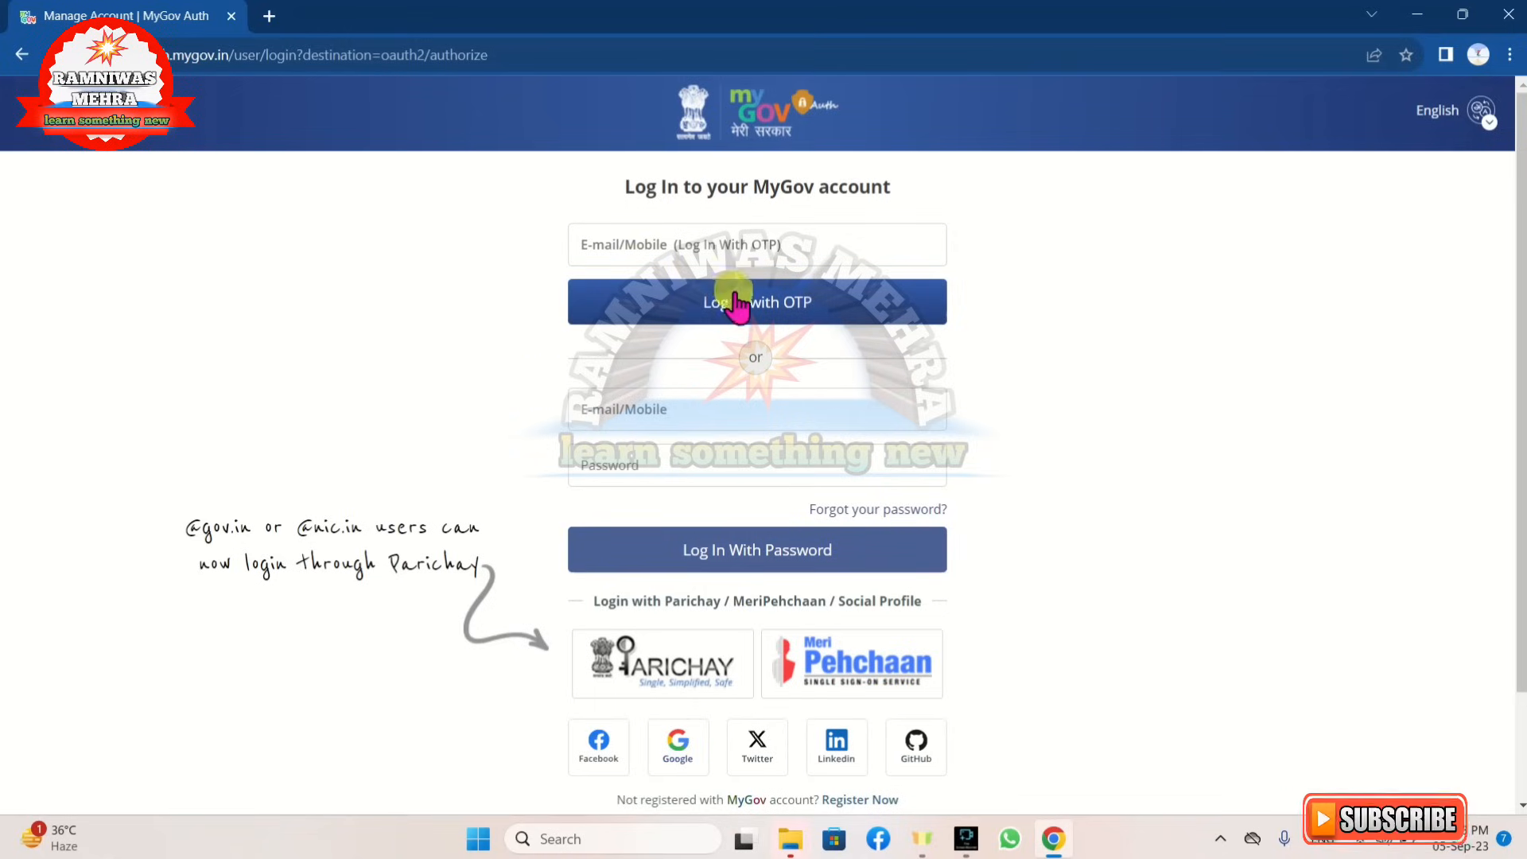
pyautogui.scroll(-2, 768, 326)
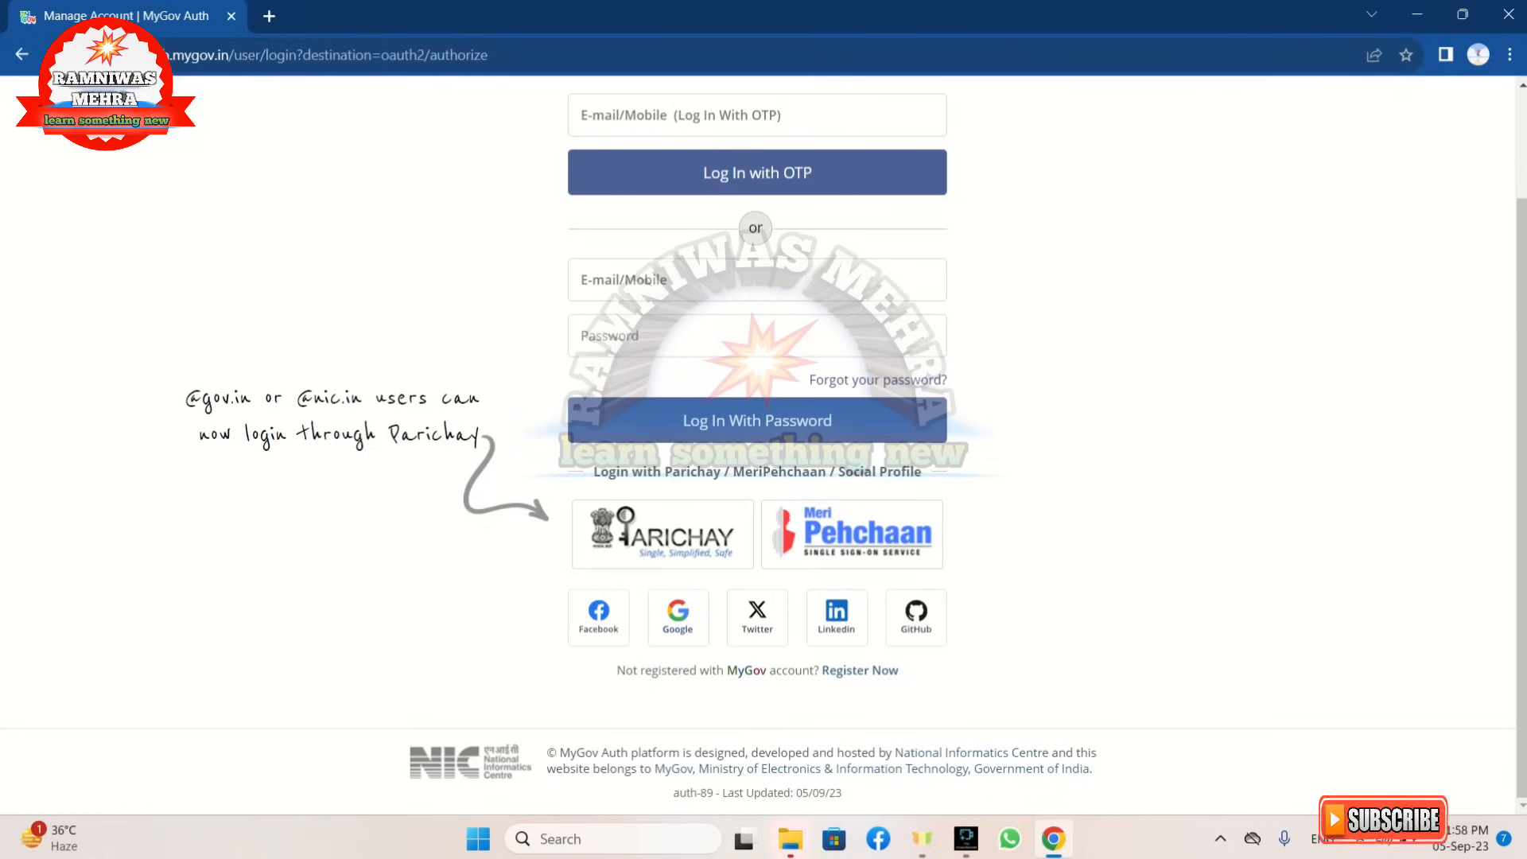
pyautogui.click(855, 676)
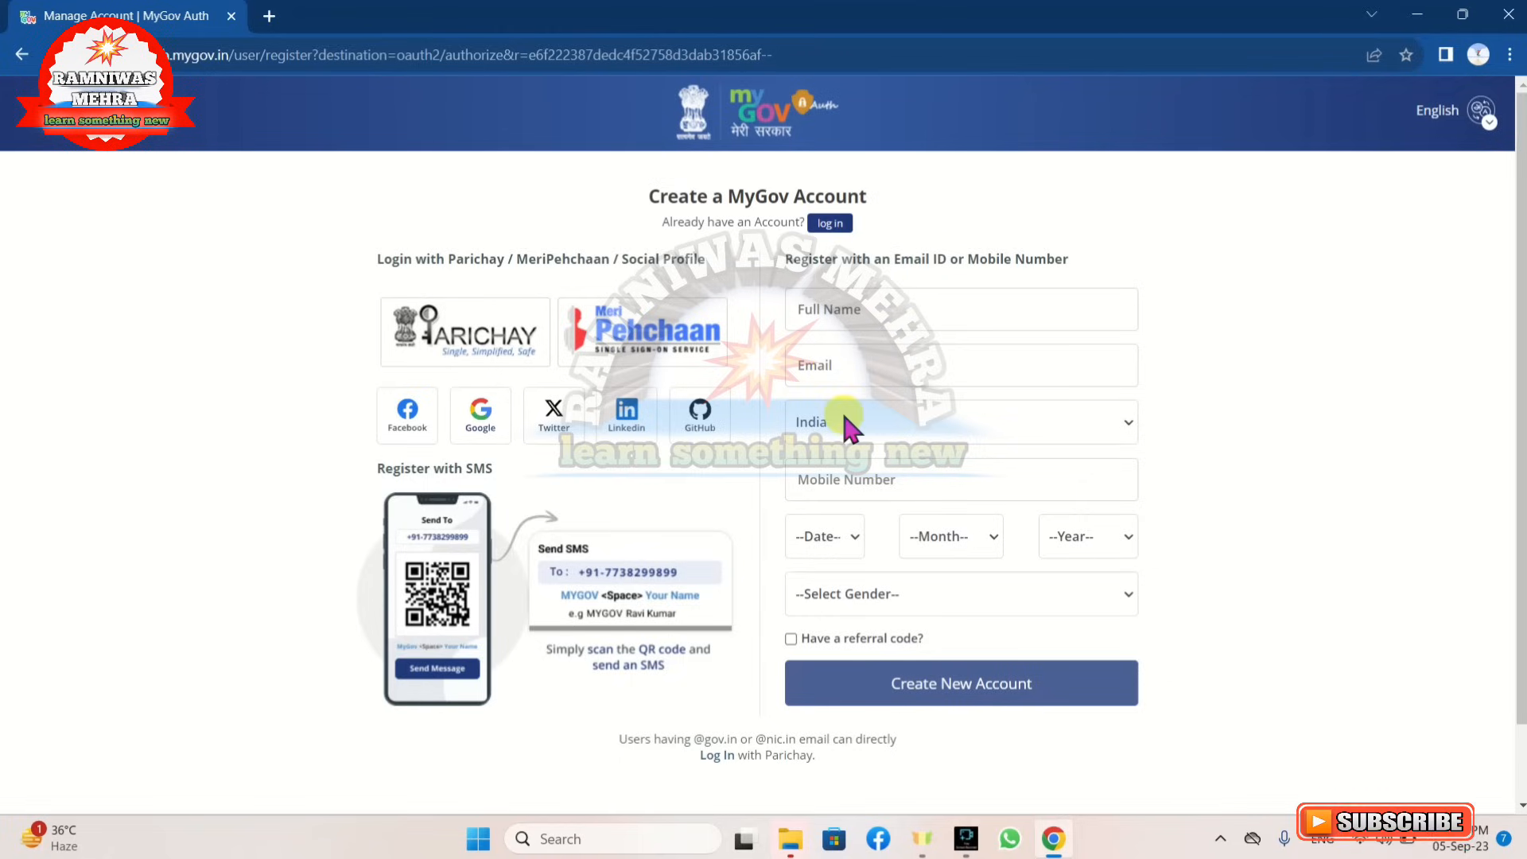
# - Fill in the registration form's personal details with India as country, the date of birth, and Male as gender
pyautogui.click(833, 430)
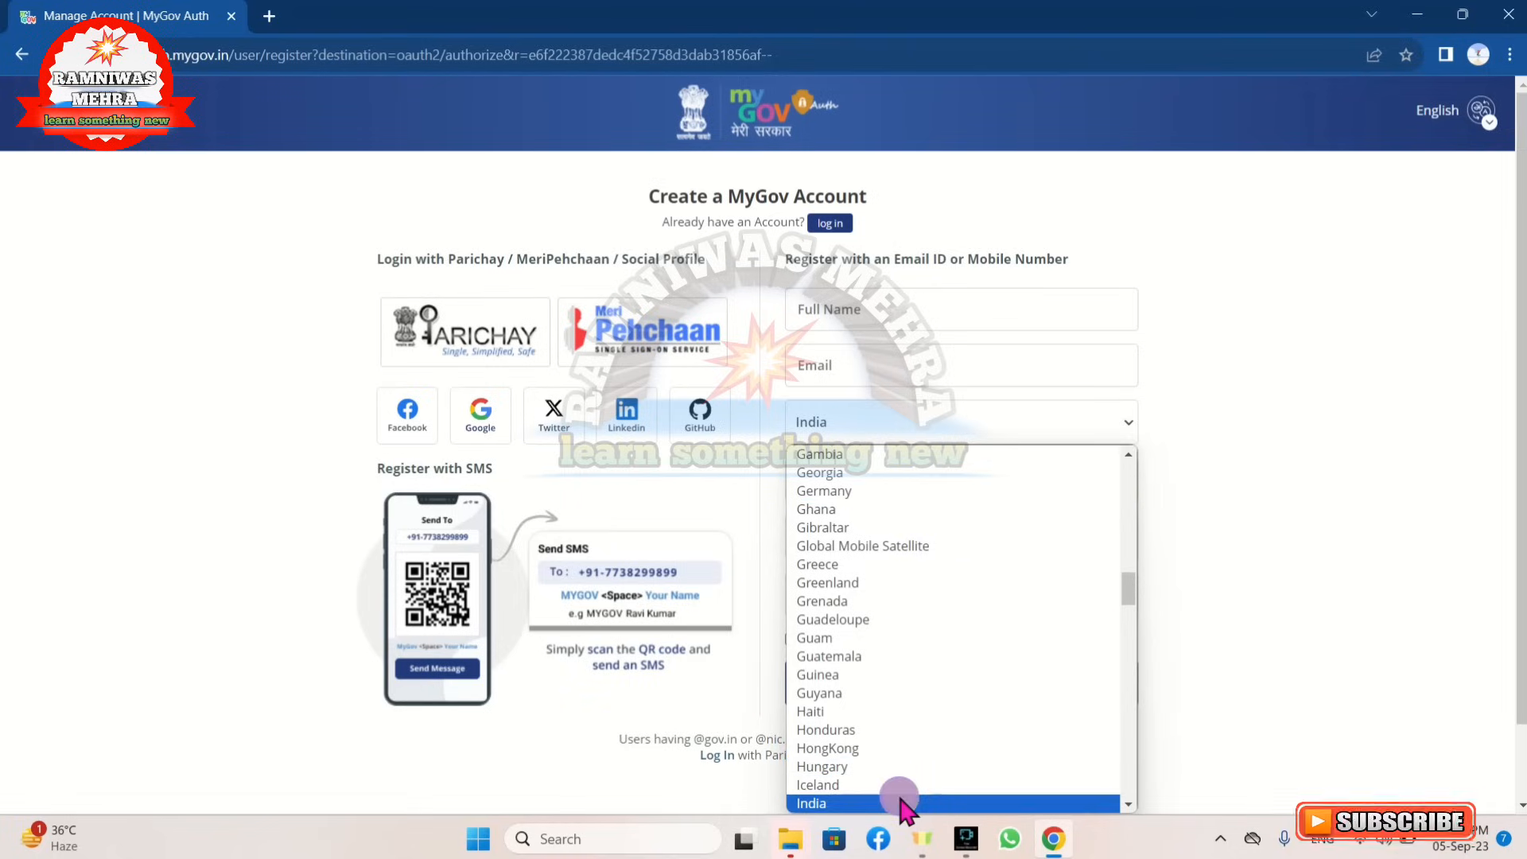
pyautogui.click(904, 803)
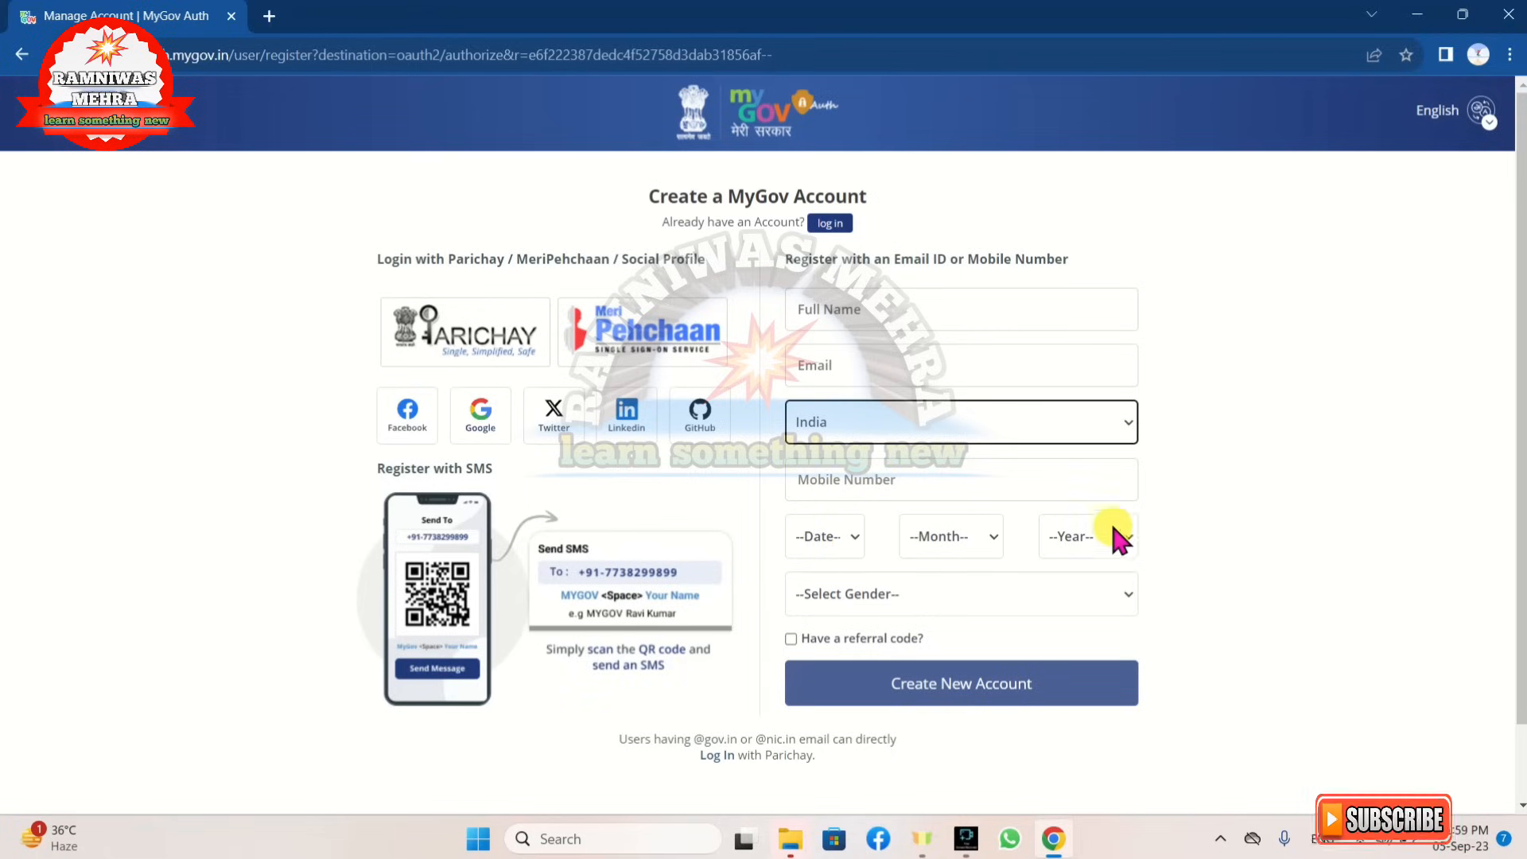
pyautogui.click(848, 538)
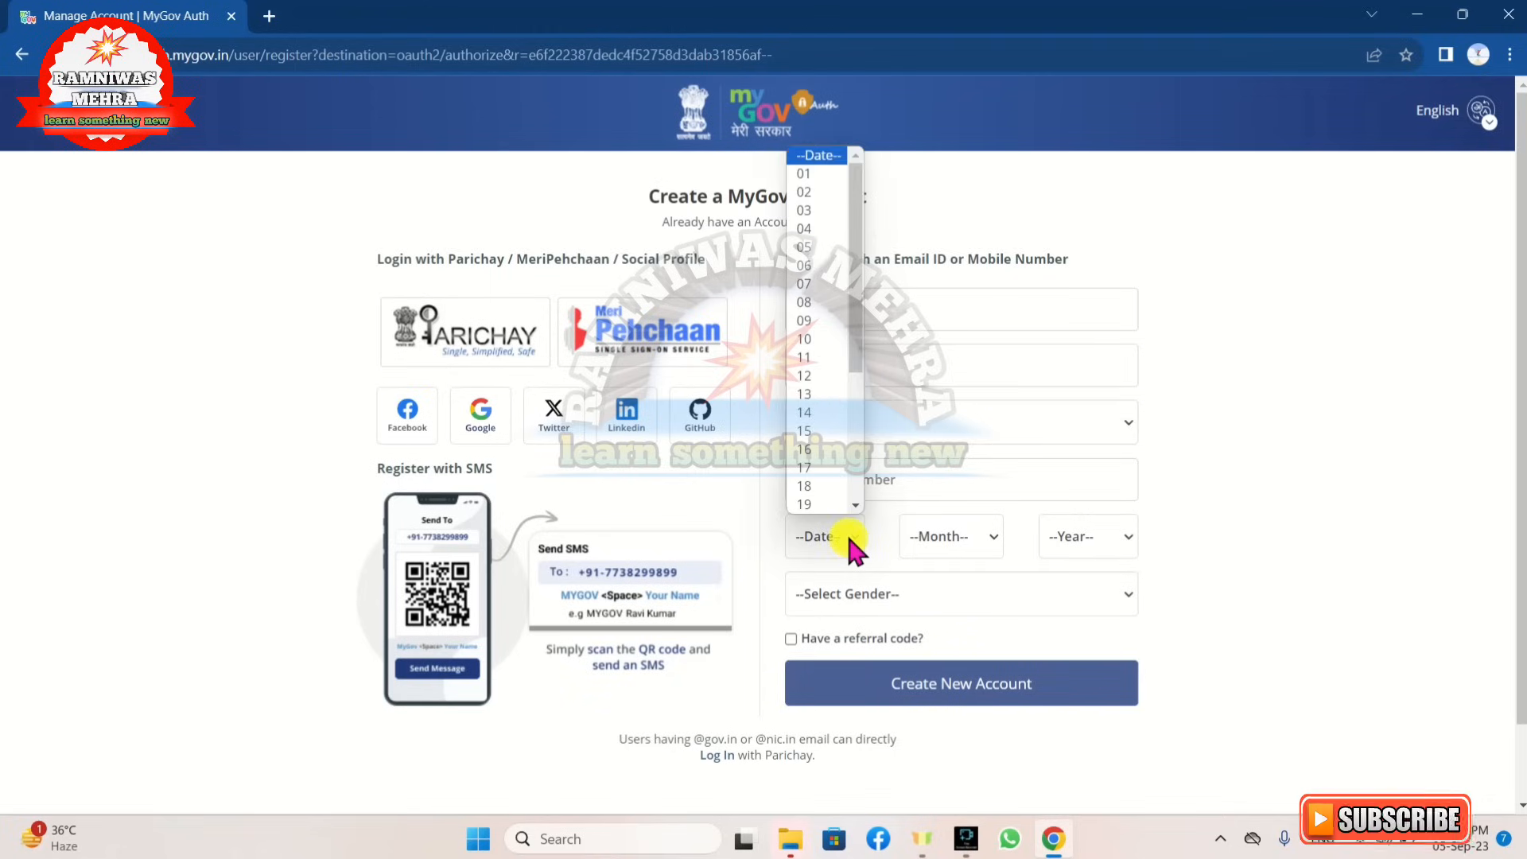
pyautogui.click(819, 413)
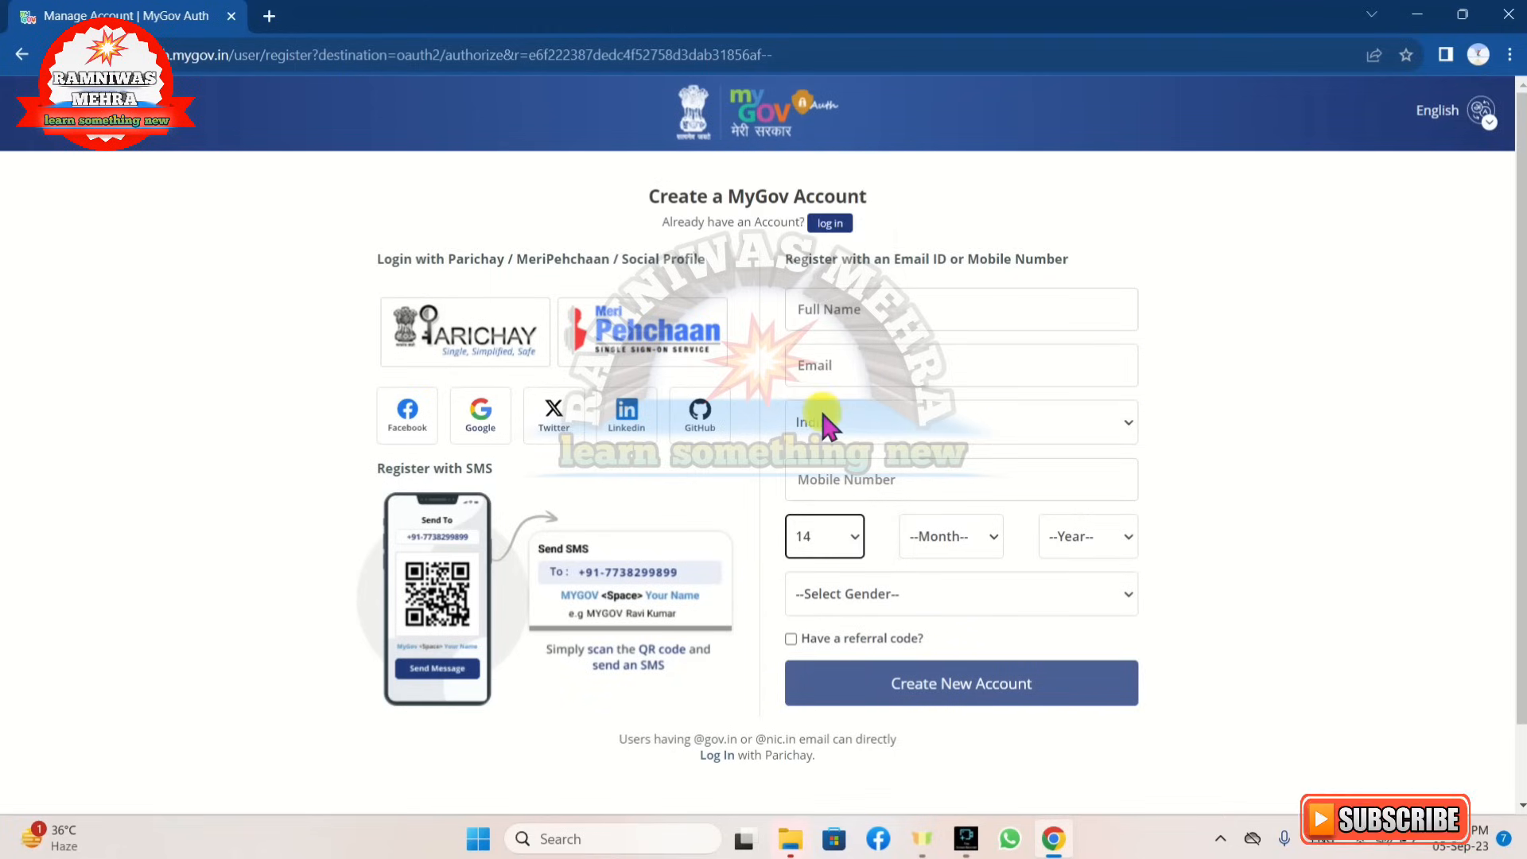
pyautogui.click(954, 541)
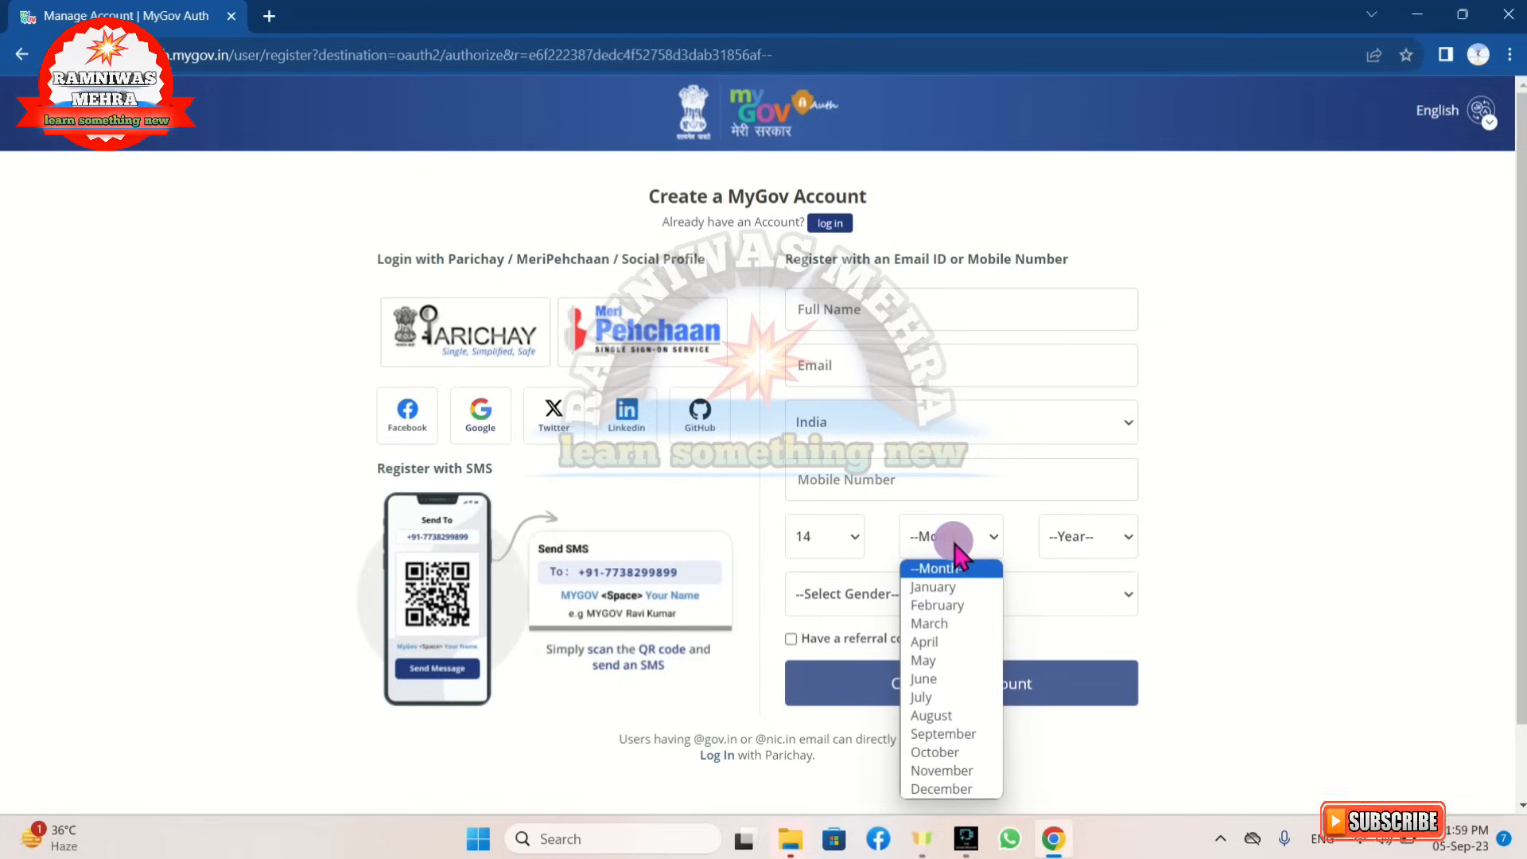
pyautogui.click(954, 641)
pyautogui.click(1071, 539)
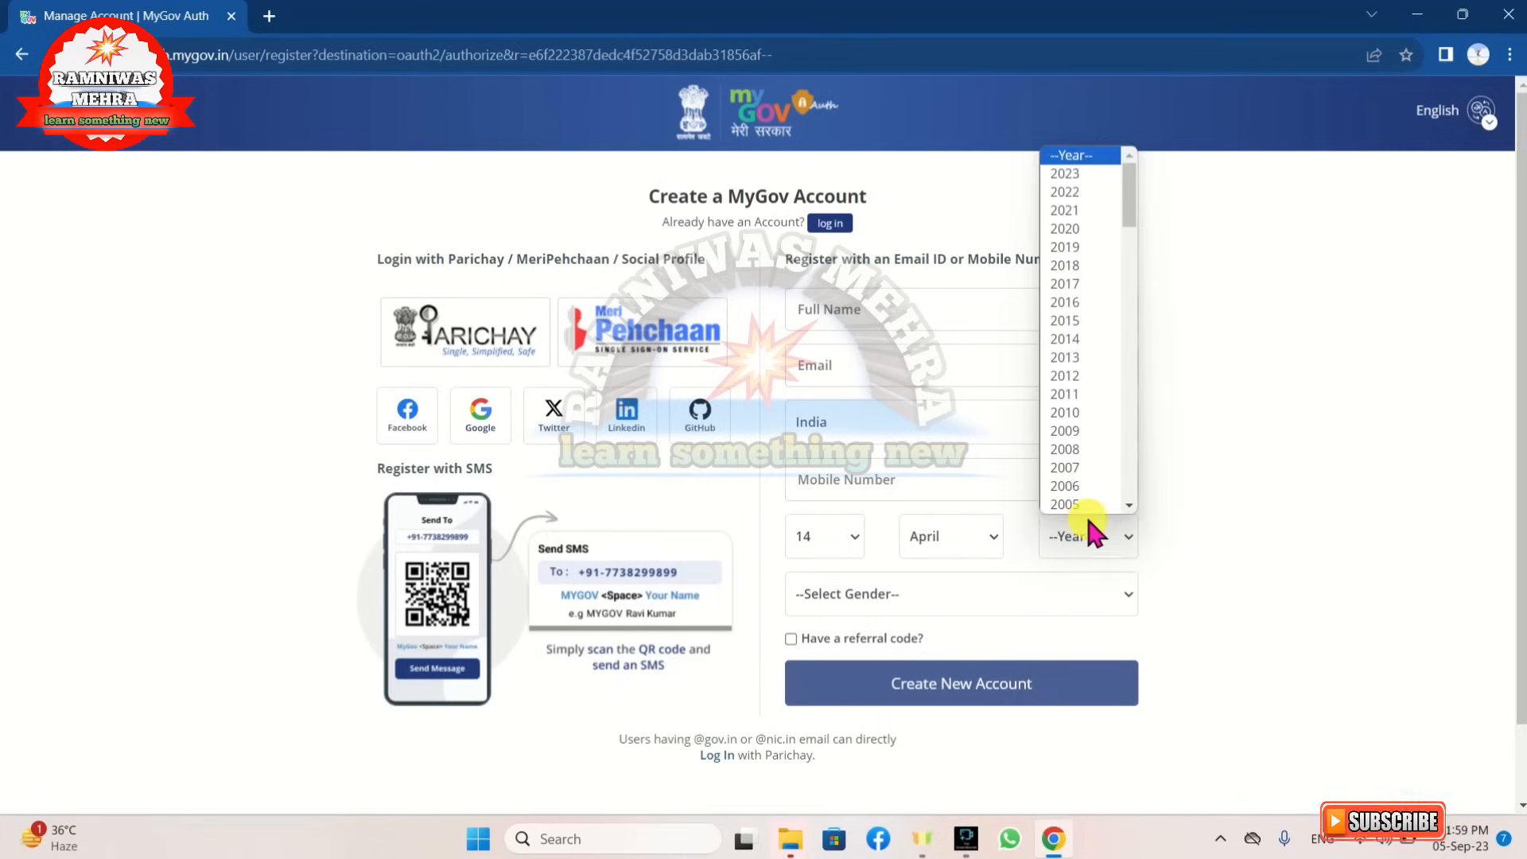
pyautogui.click(1088, 502)
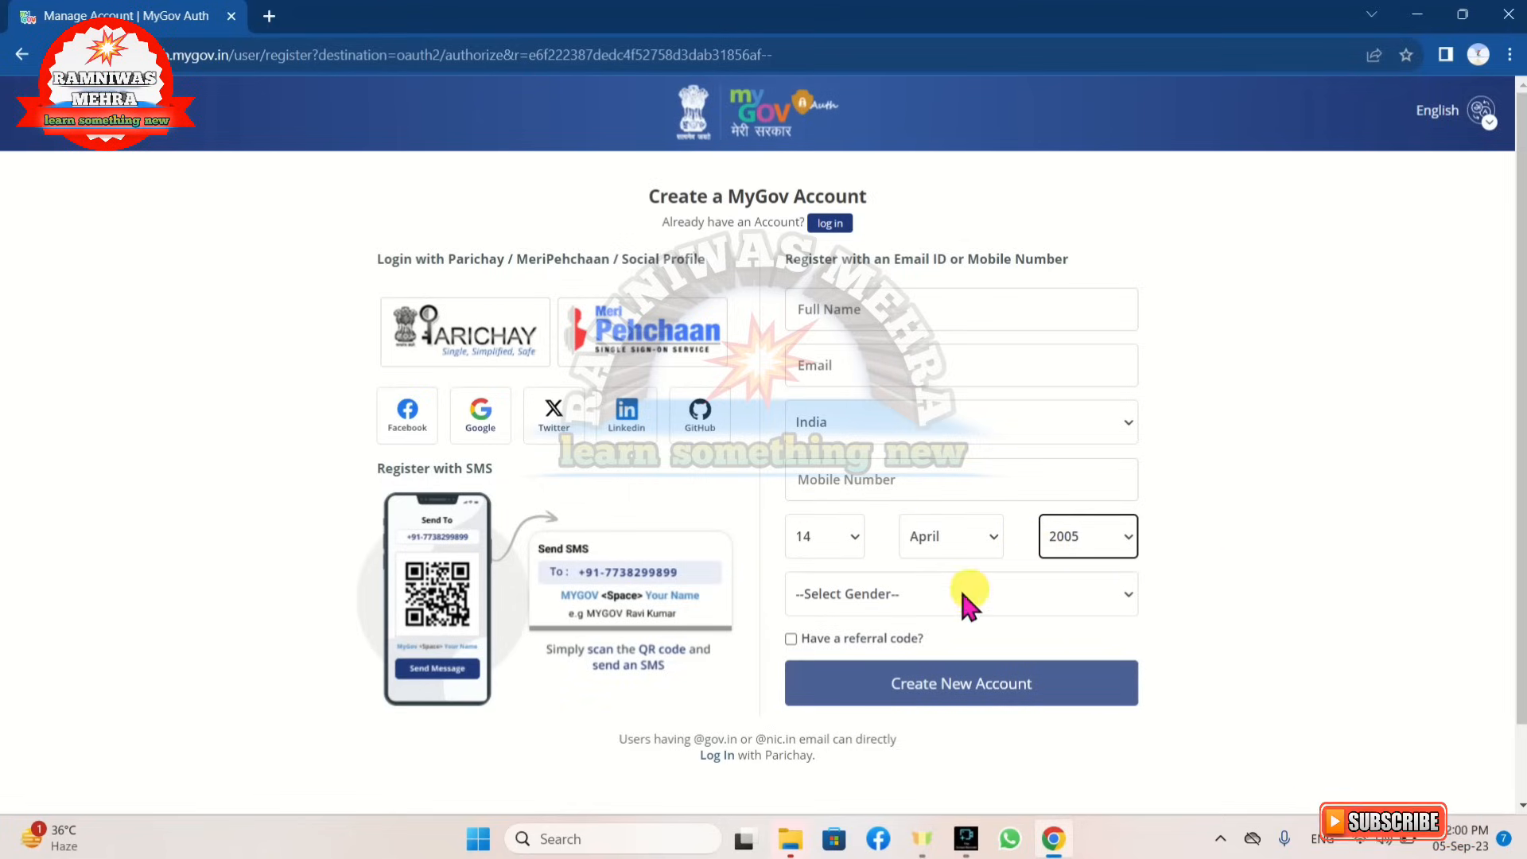
pyautogui.click(904, 604)
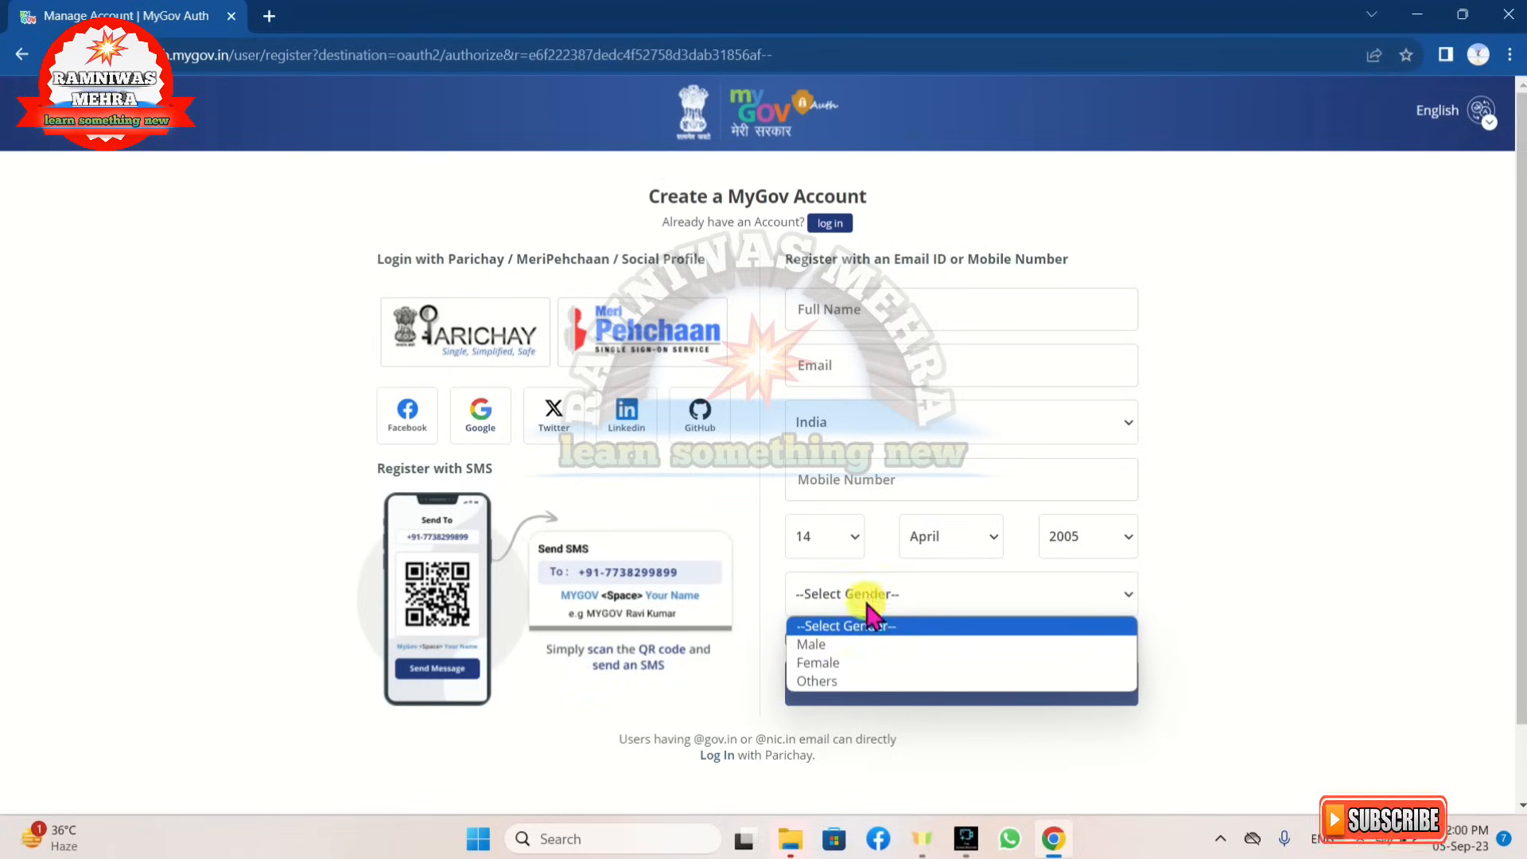
pyautogui.click(857, 648)
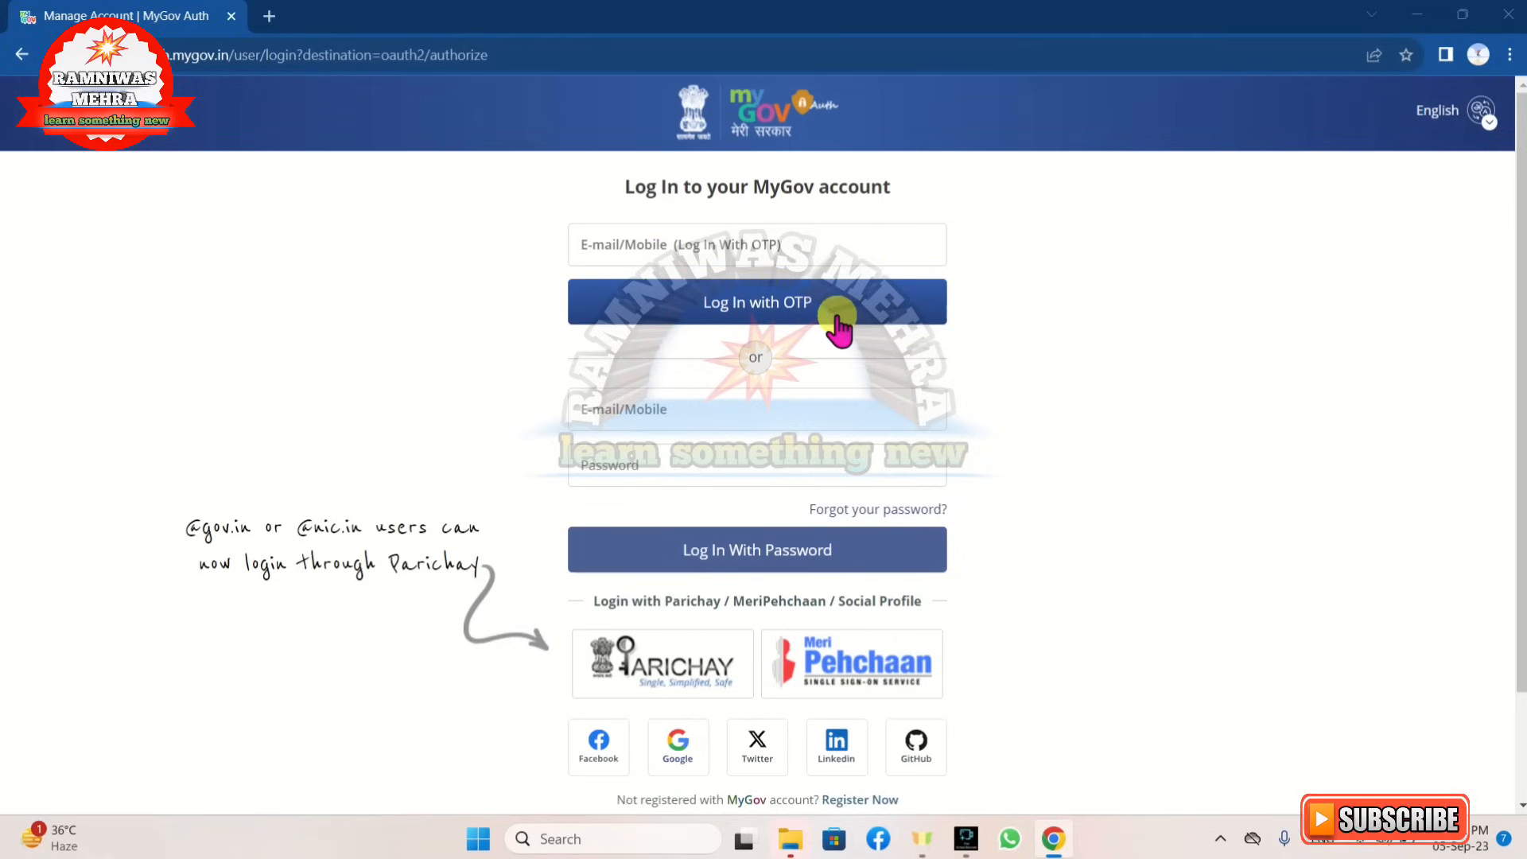
# - Log in to the MyGov account by requesting a one-time password and submitting the received verification code
pyautogui.click(836, 322)
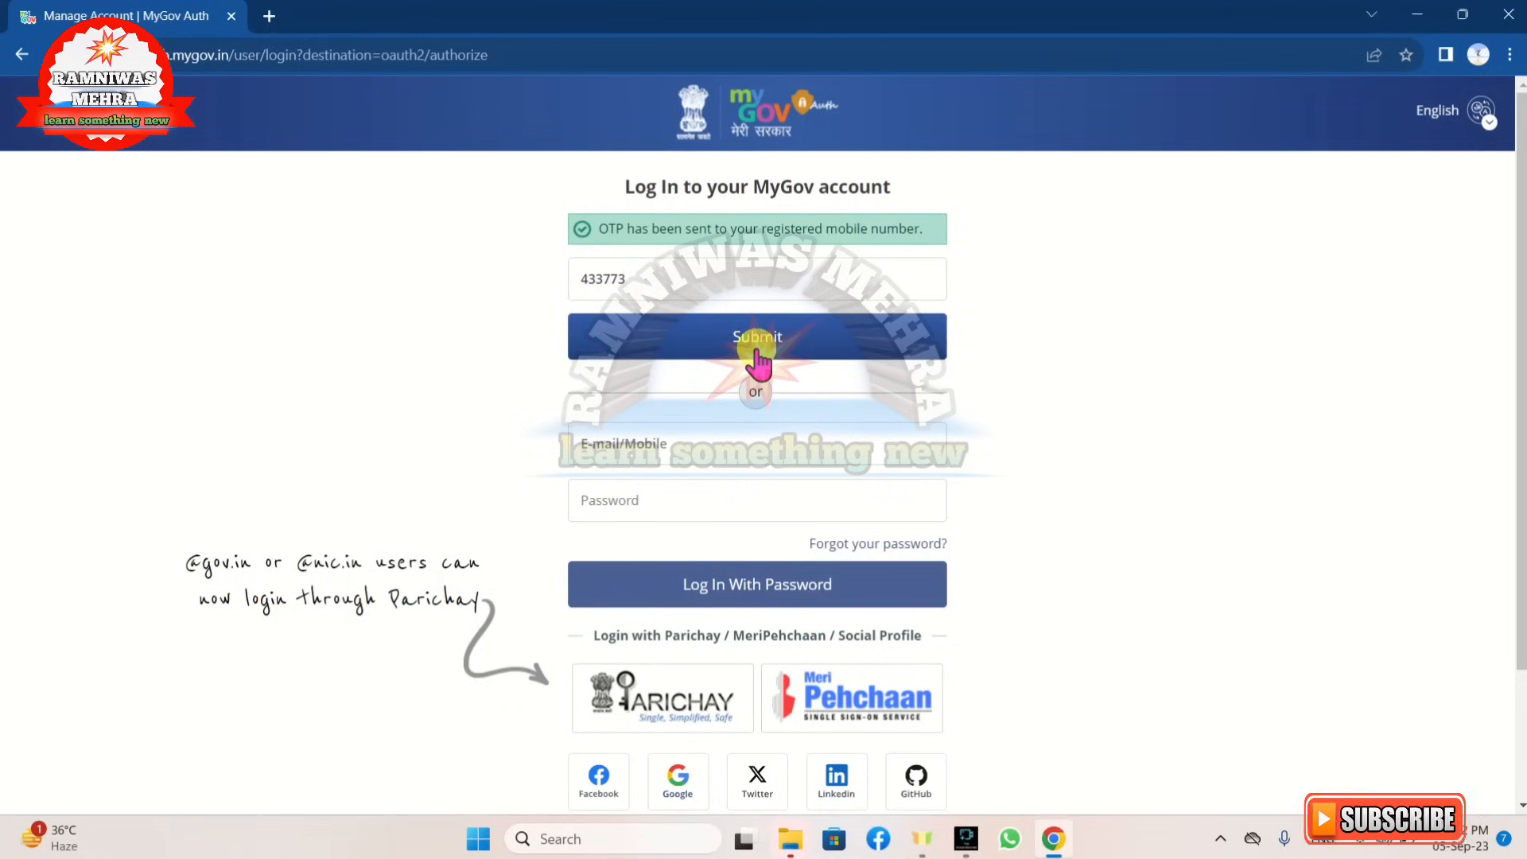
pyautogui.click(755, 350)
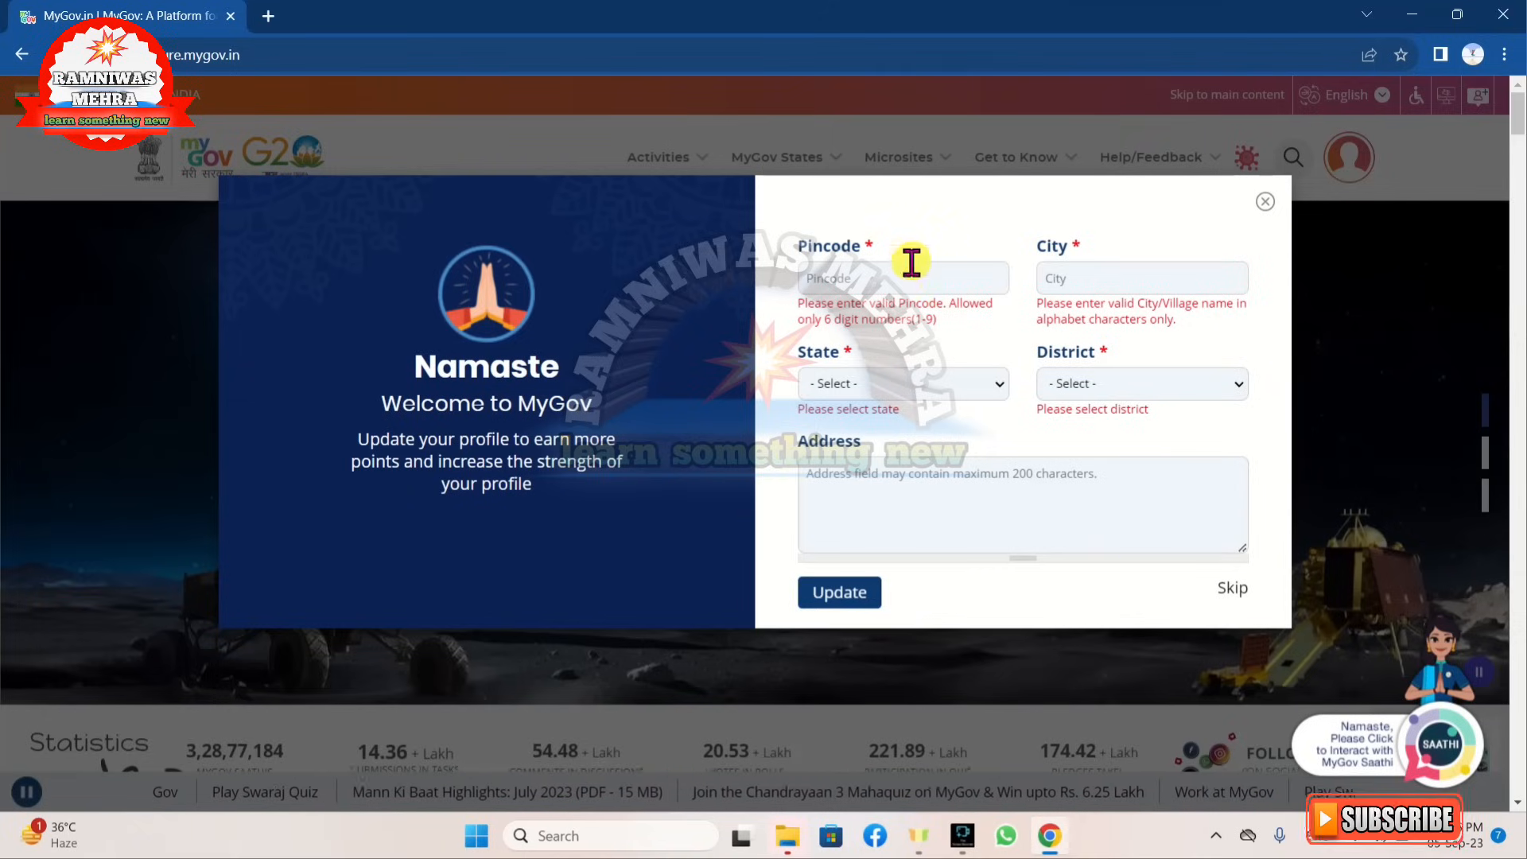
# - Enter the pincode in the welcome profile form and choose Rajasthan as the state
pyautogui.click(853, 278)
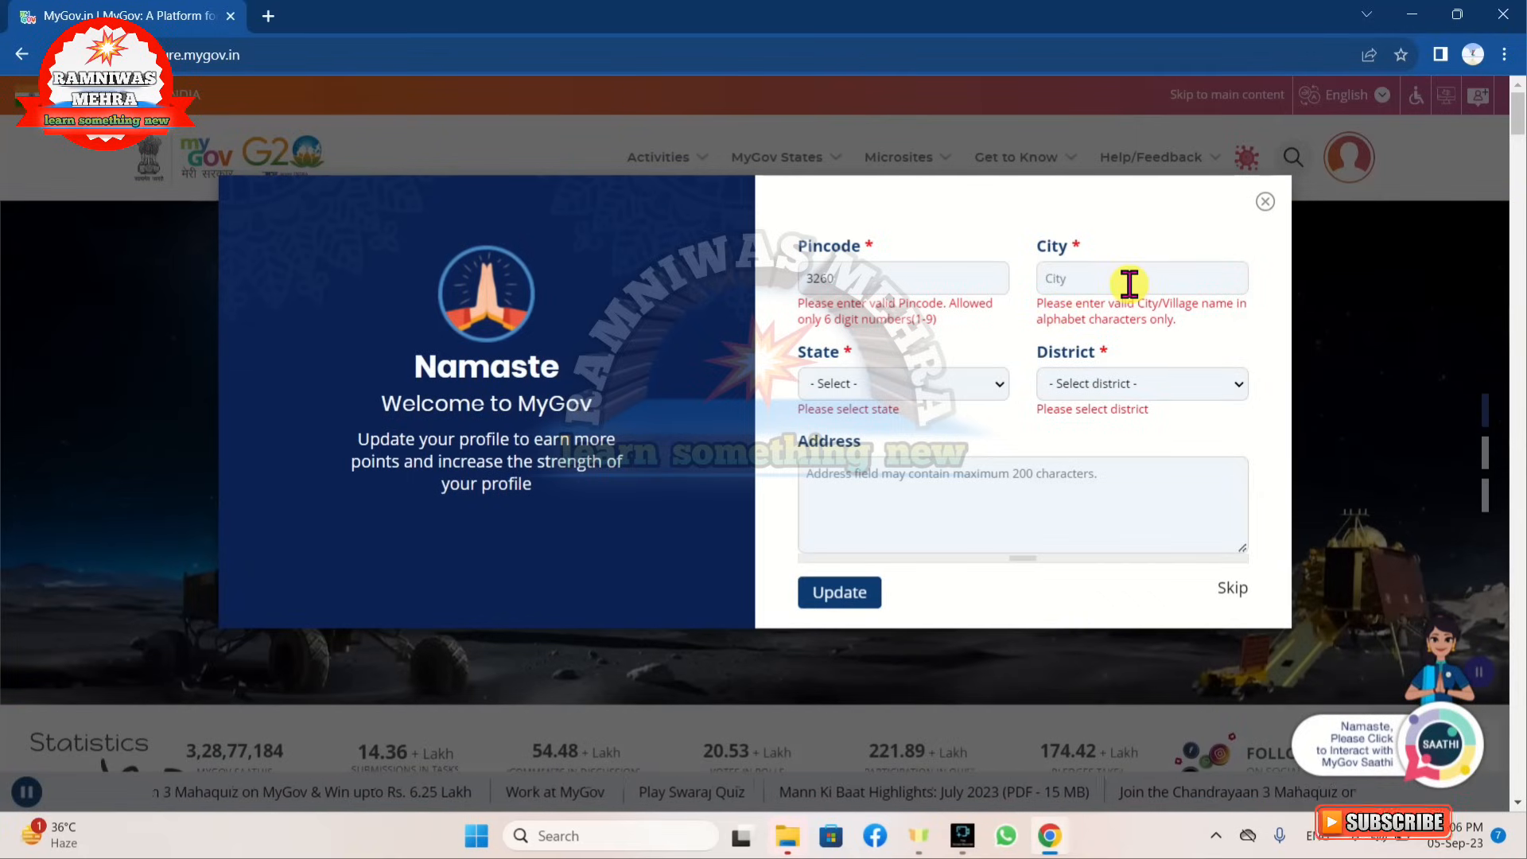
pyautogui.click(937, 382)
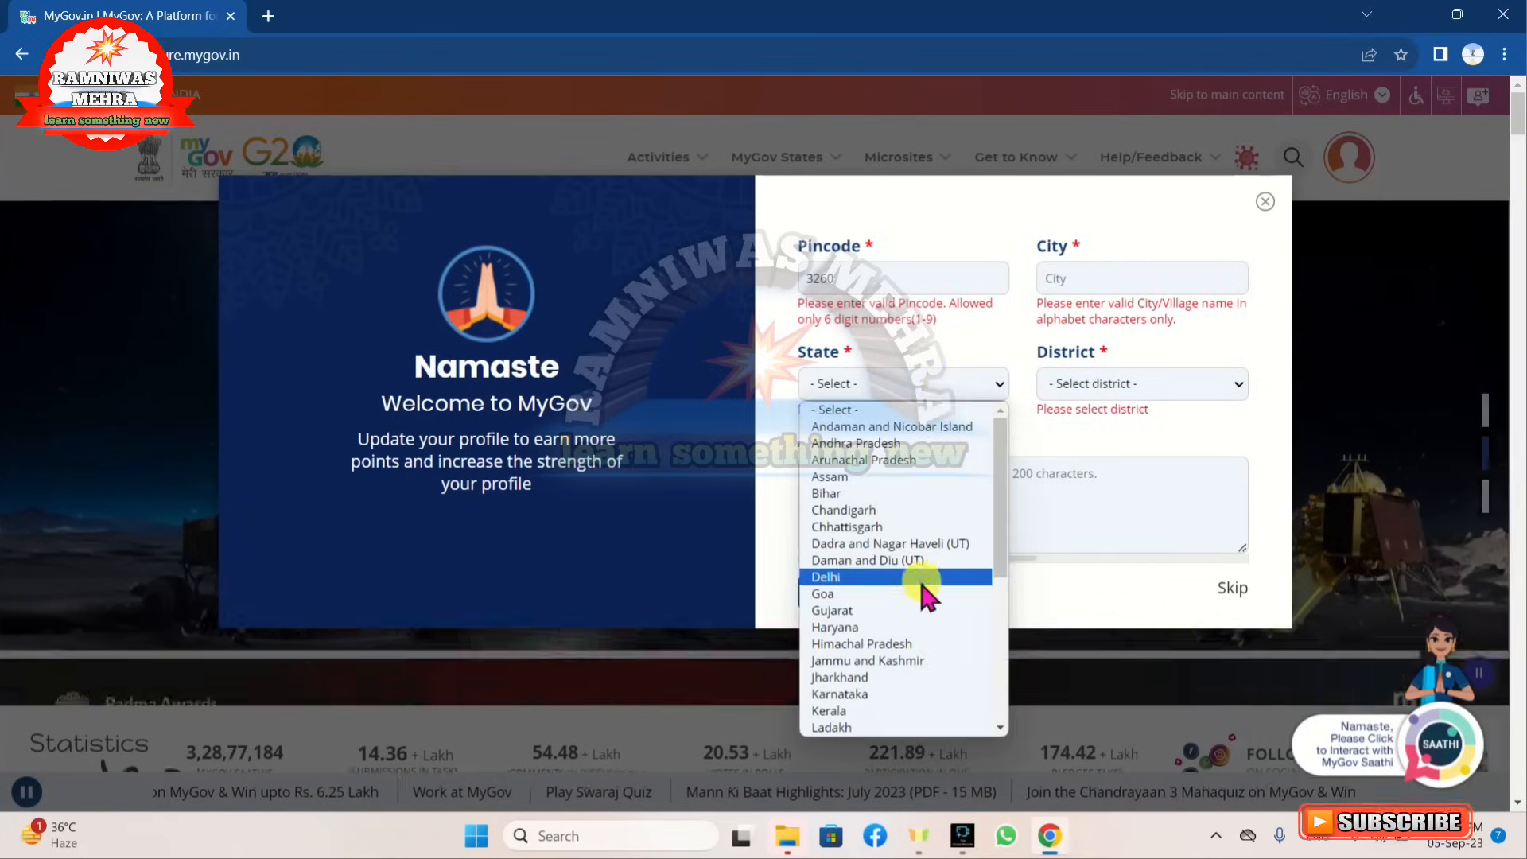
pyautogui.scroll(-3, 908, 609)
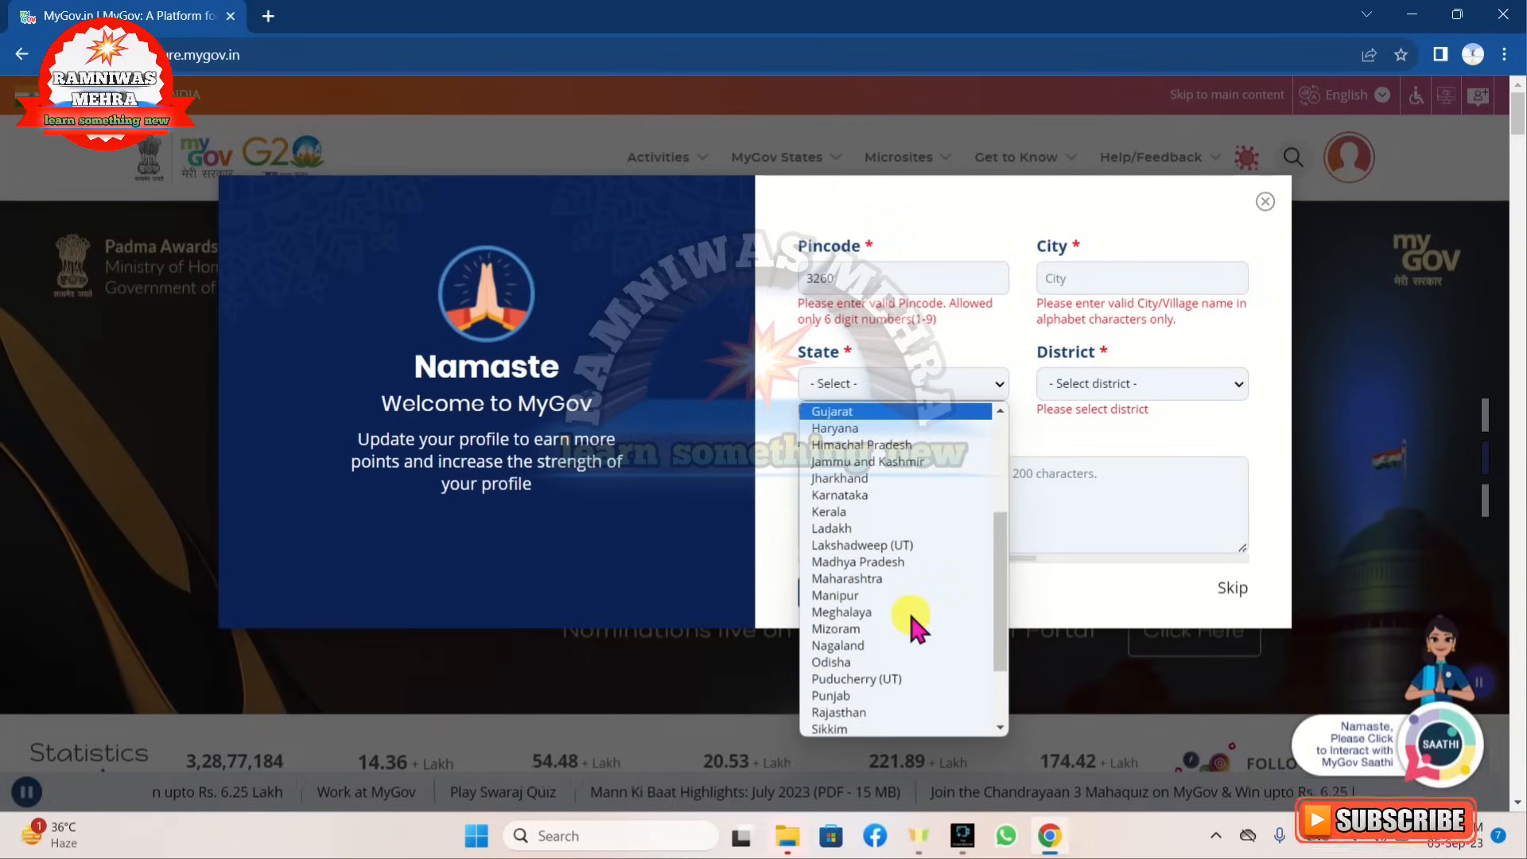
pyautogui.scroll(-3, 909, 609)
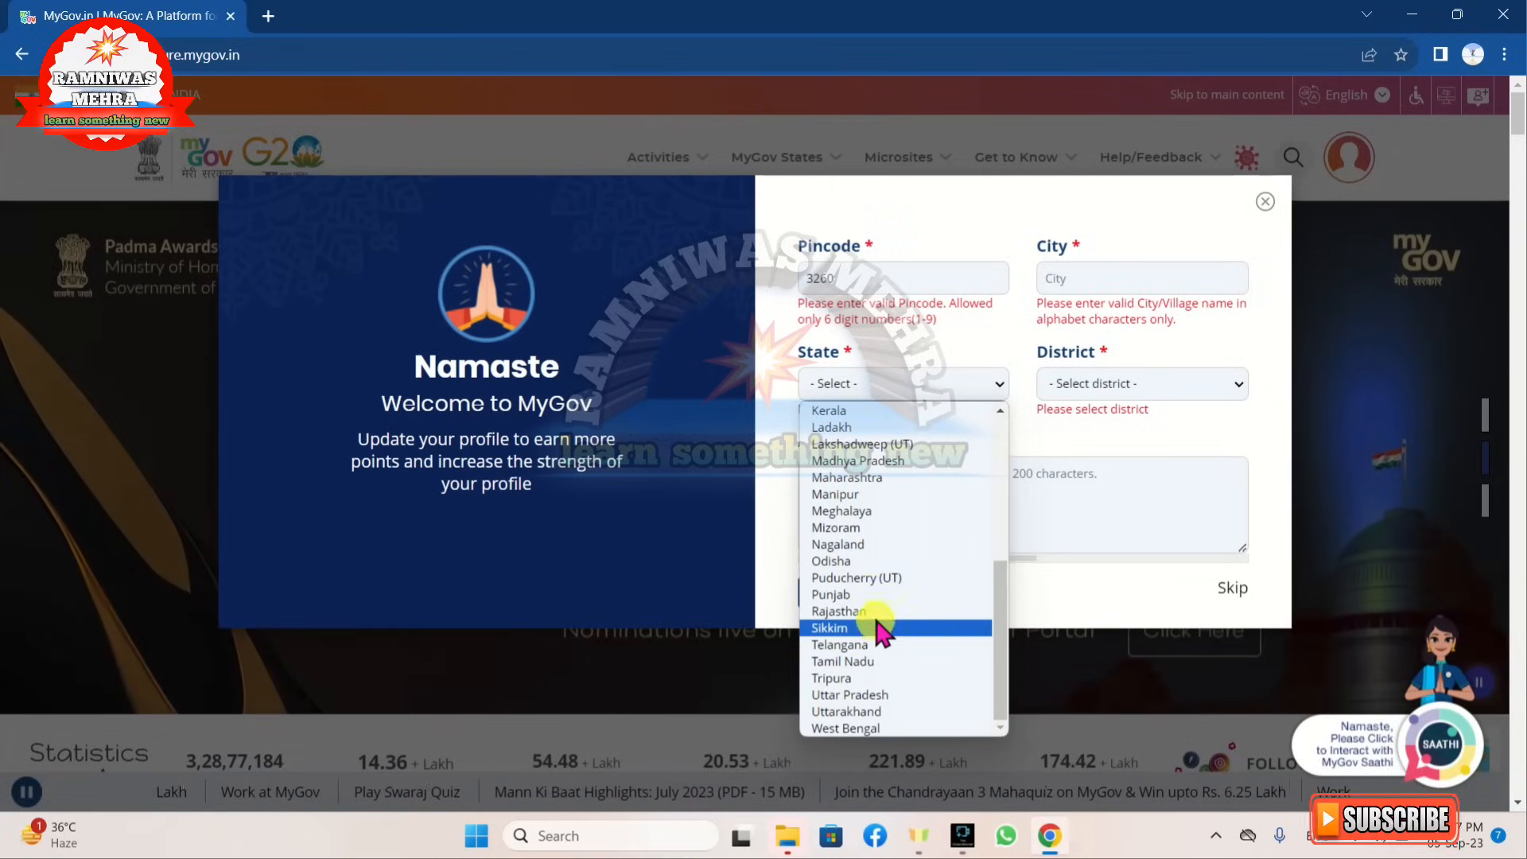
pyautogui.click(871, 610)
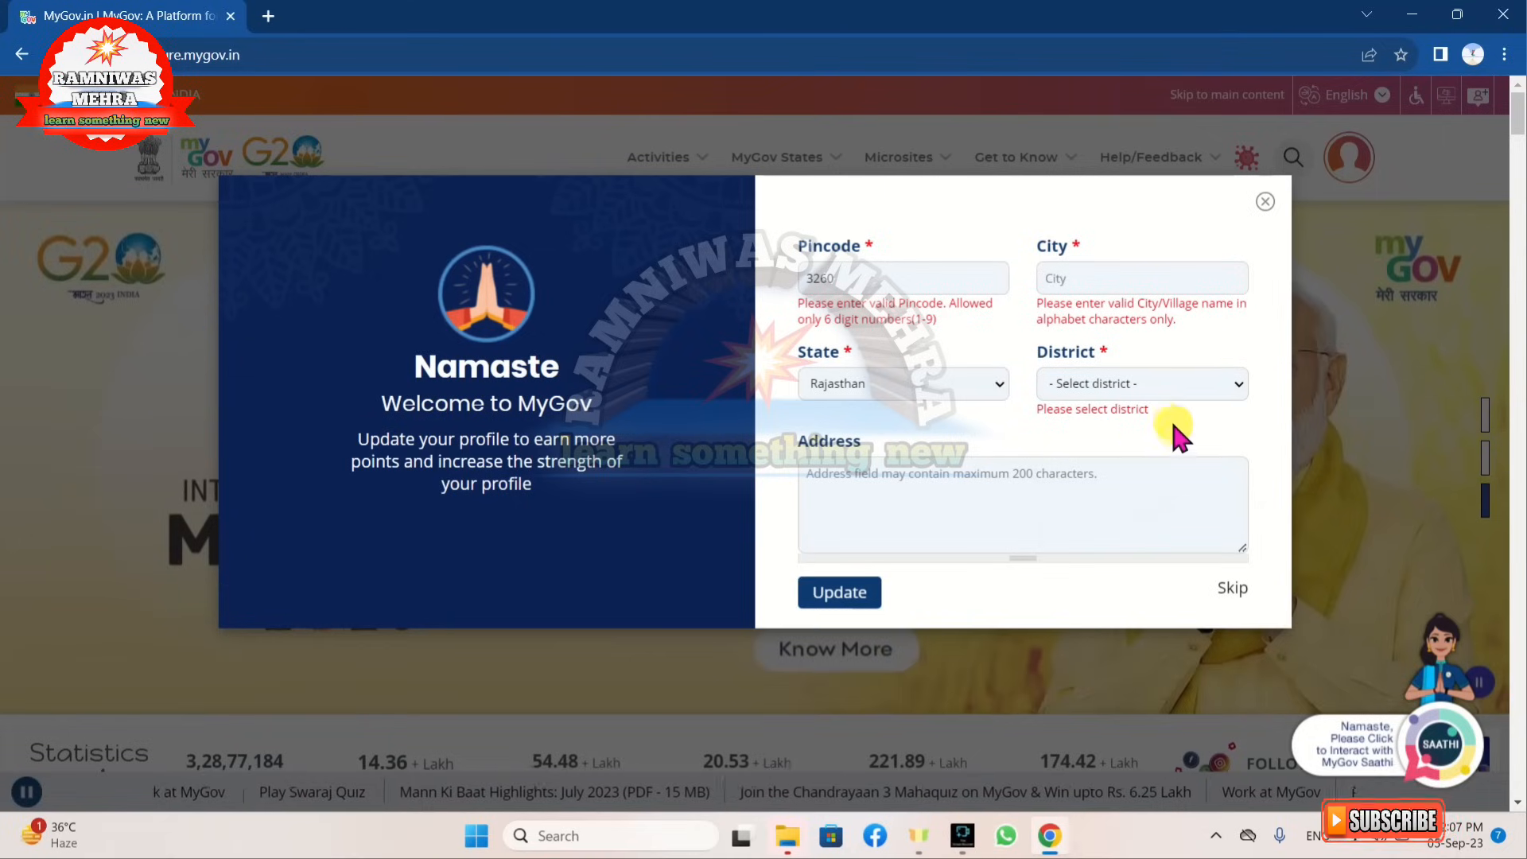
# - Choose Jhalawar as the district and submit the profile update
pyautogui.click(1234, 372)
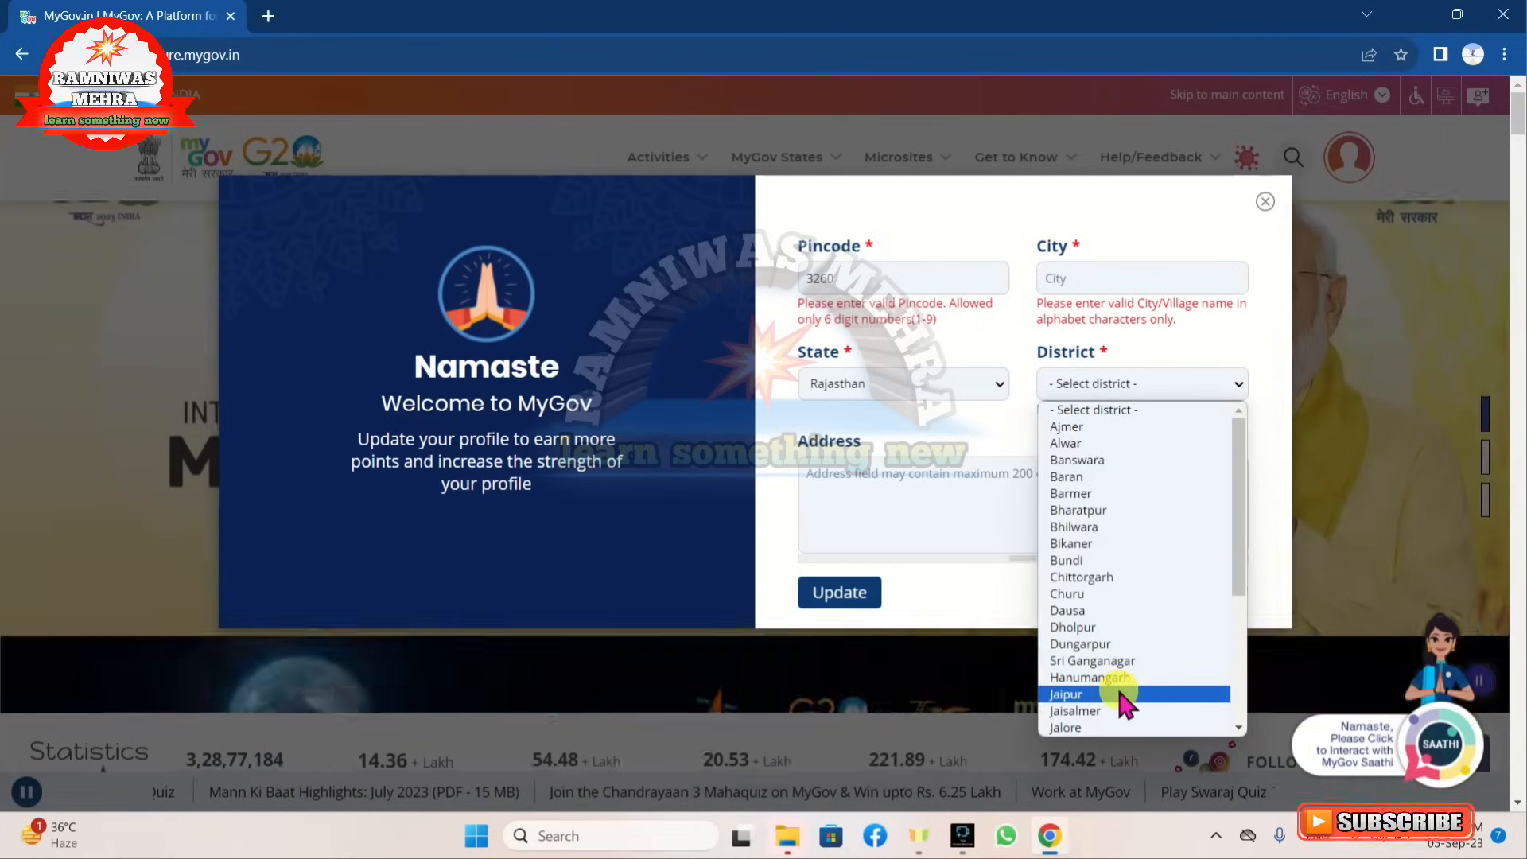
pyautogui.scroll(-3, 1117, 685)
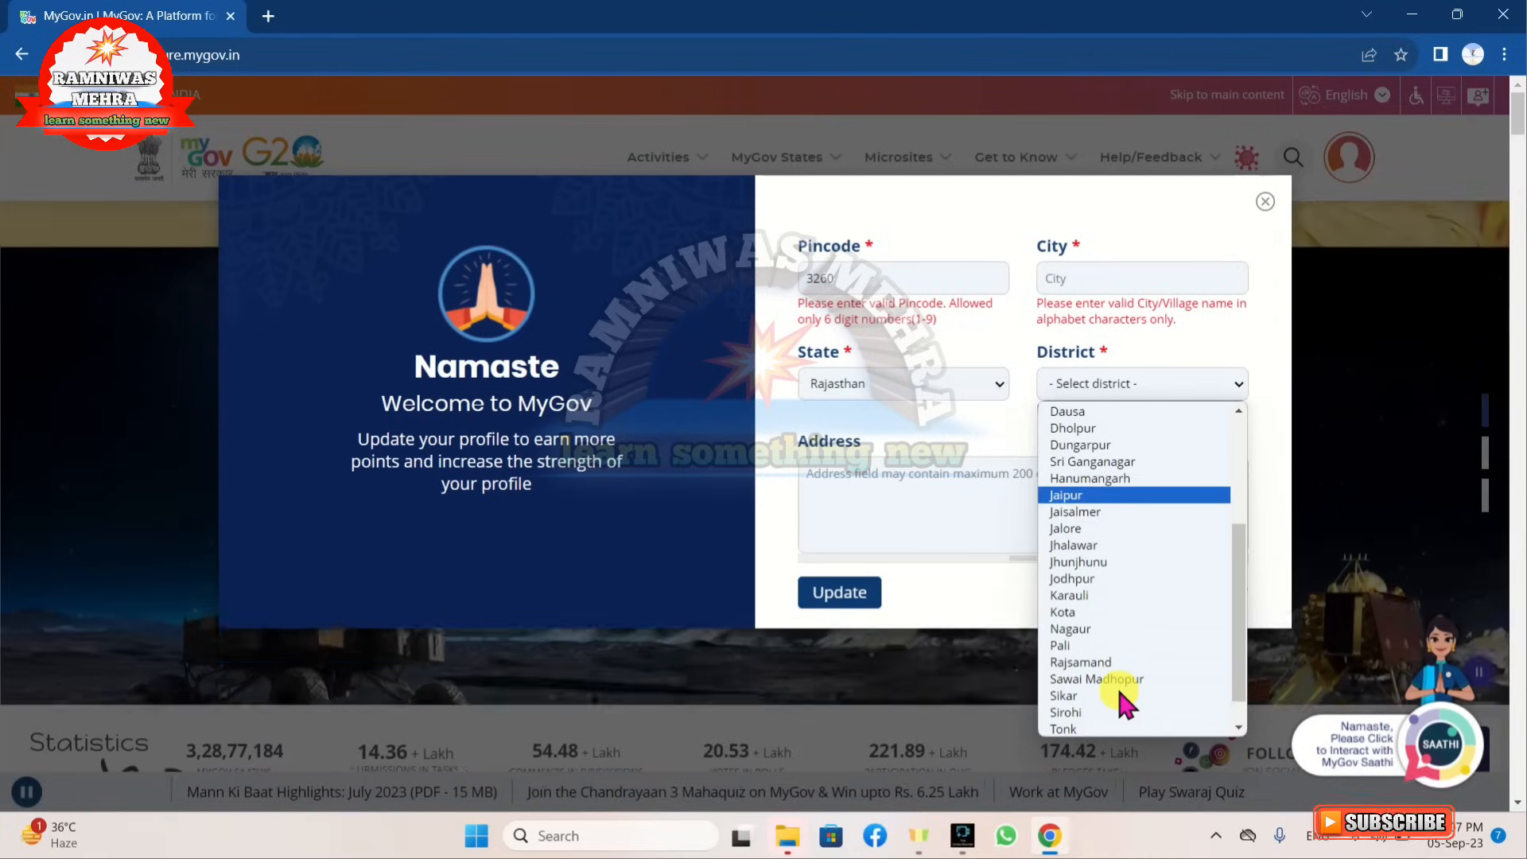
pyautogui.click(1075, 545)
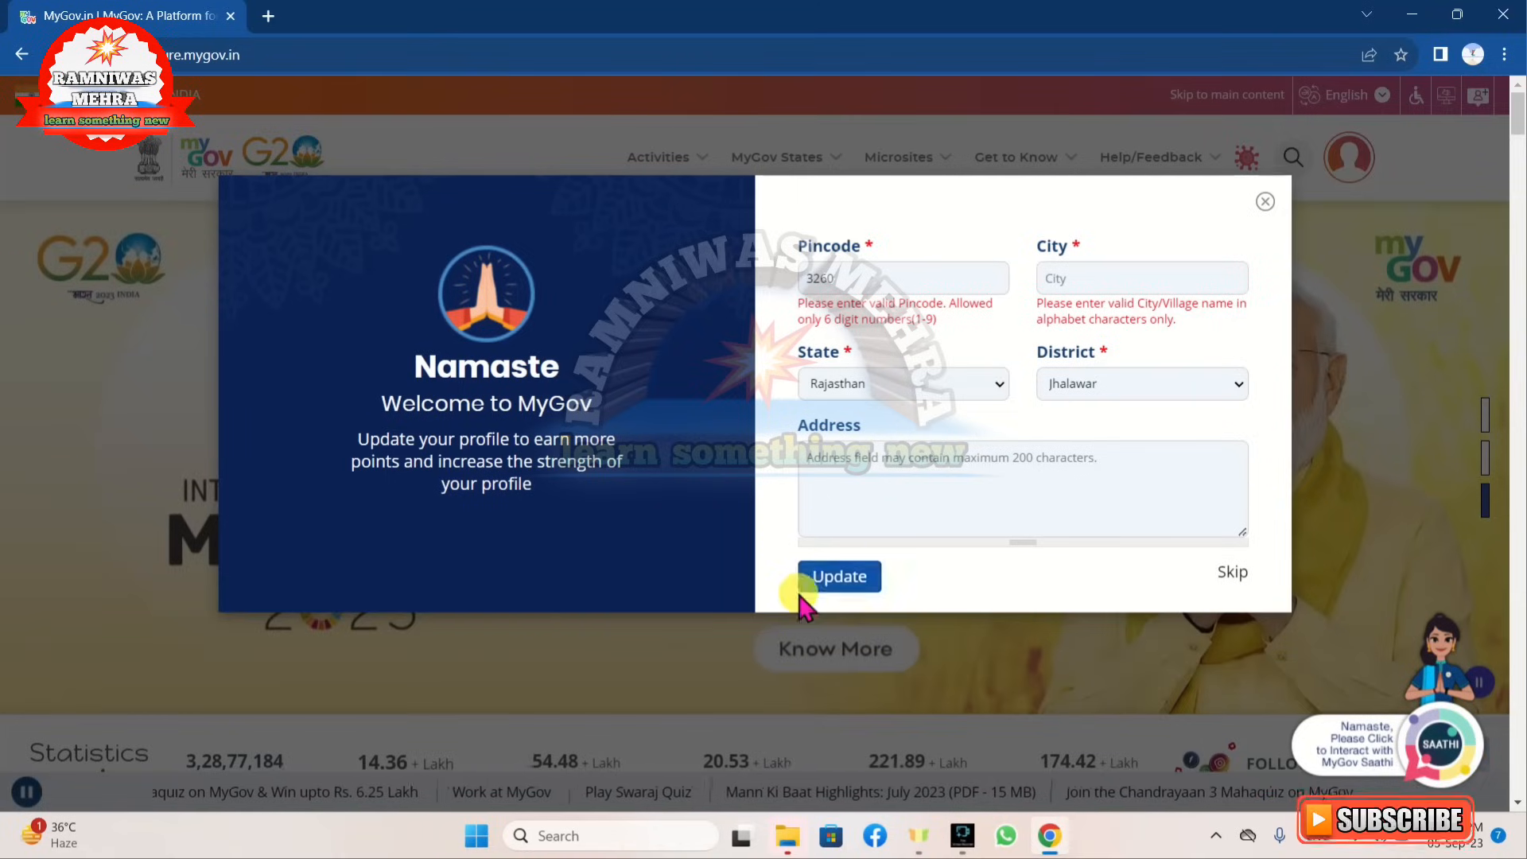
pyautogui.click(842, 587)
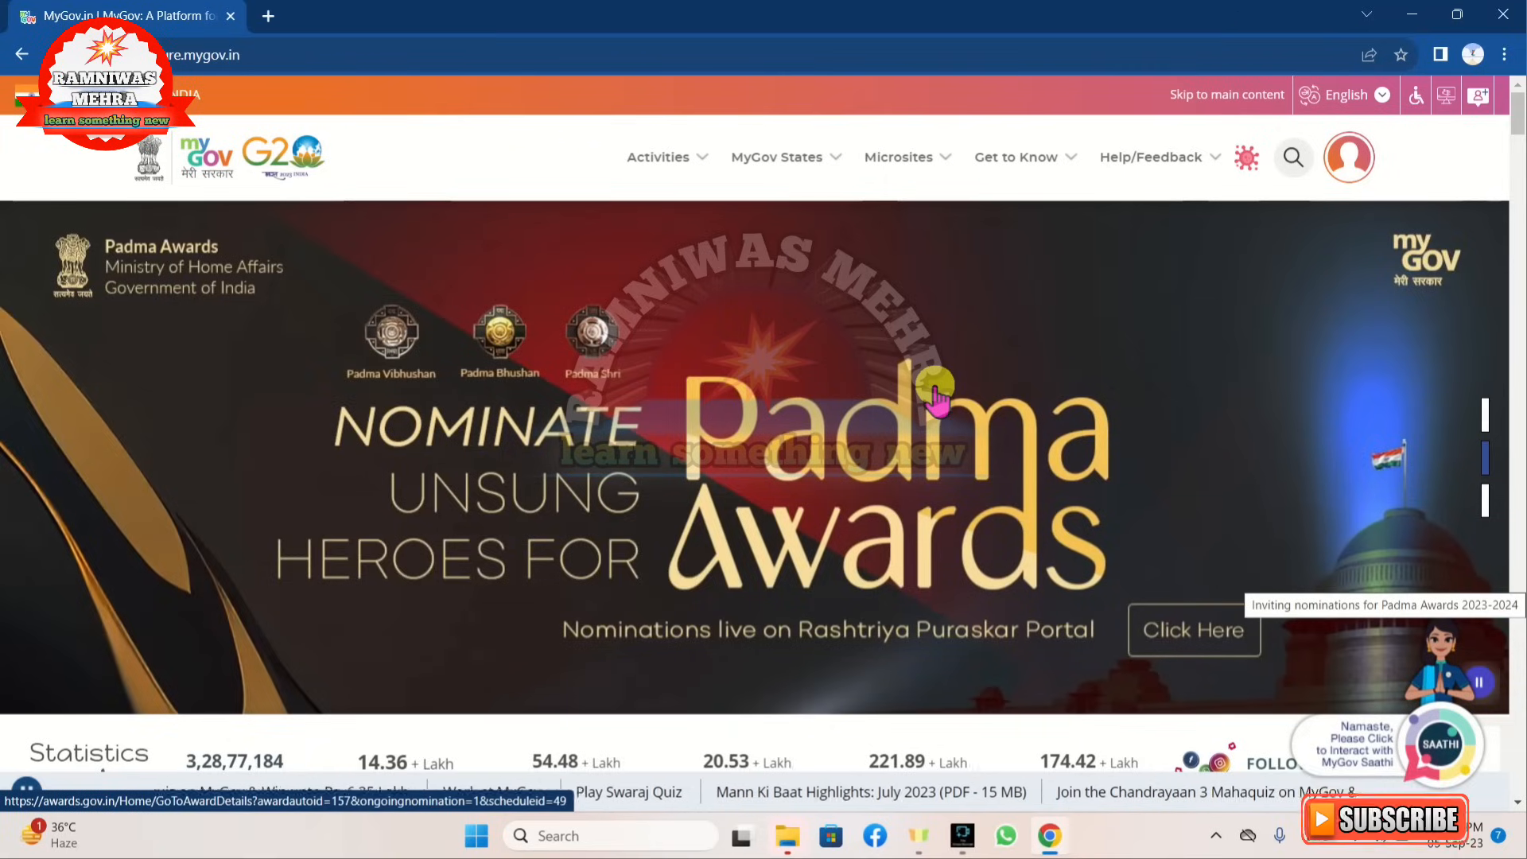
# - Open the list of all campaigns from the site's activities
pyautogui.click(699, 168)
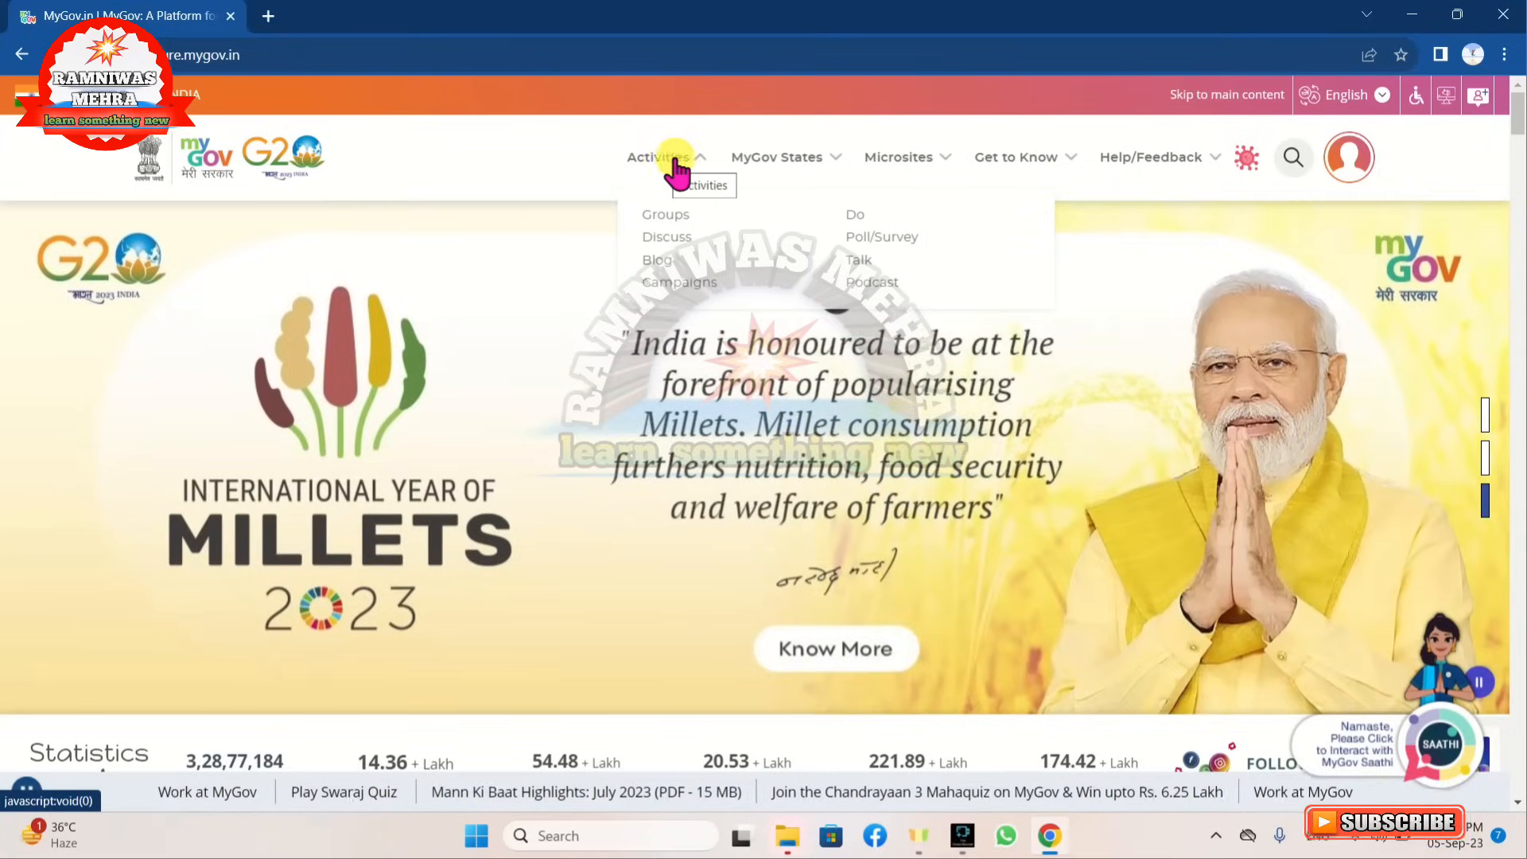
pyautogui.click(680, 165)
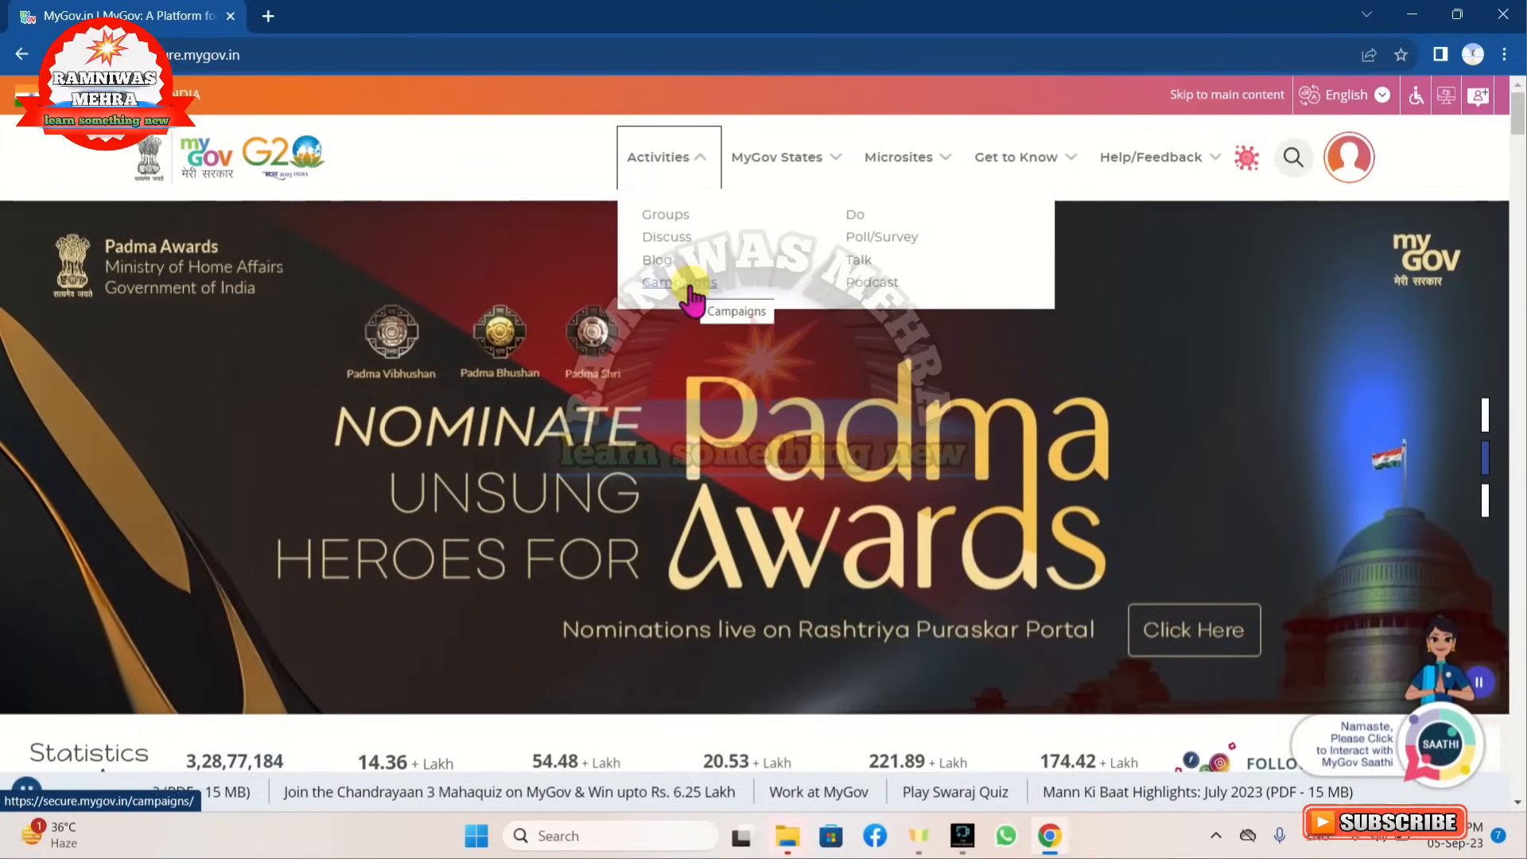
pyautogui.click(689, 290)
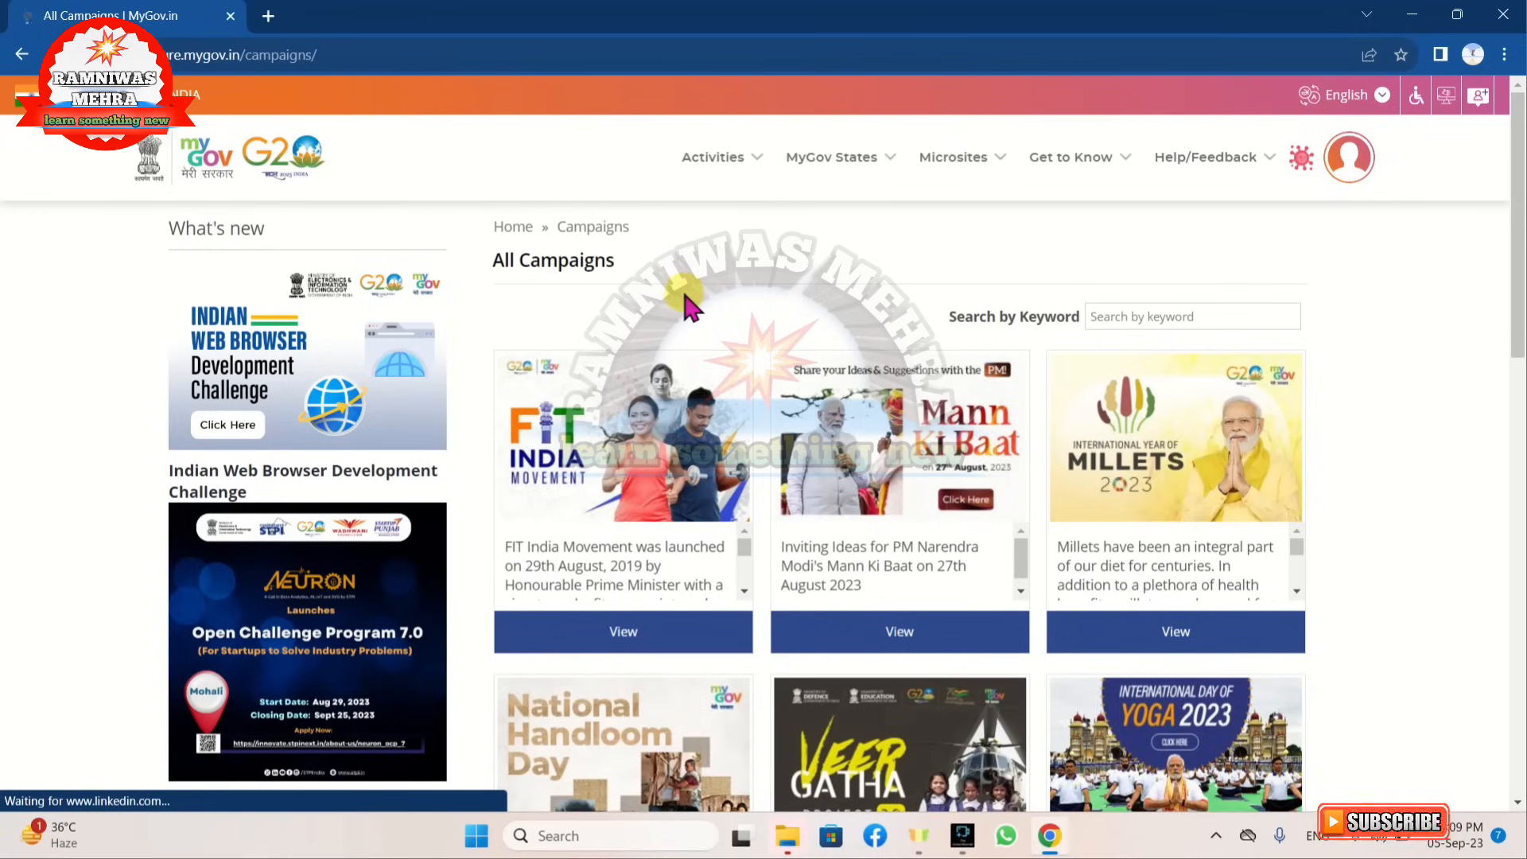
# - Find the Veer Gatha Project 3.0 campaign in the list, read through its short description and open its page
pyautogui.scroll(-1, 684, 295)
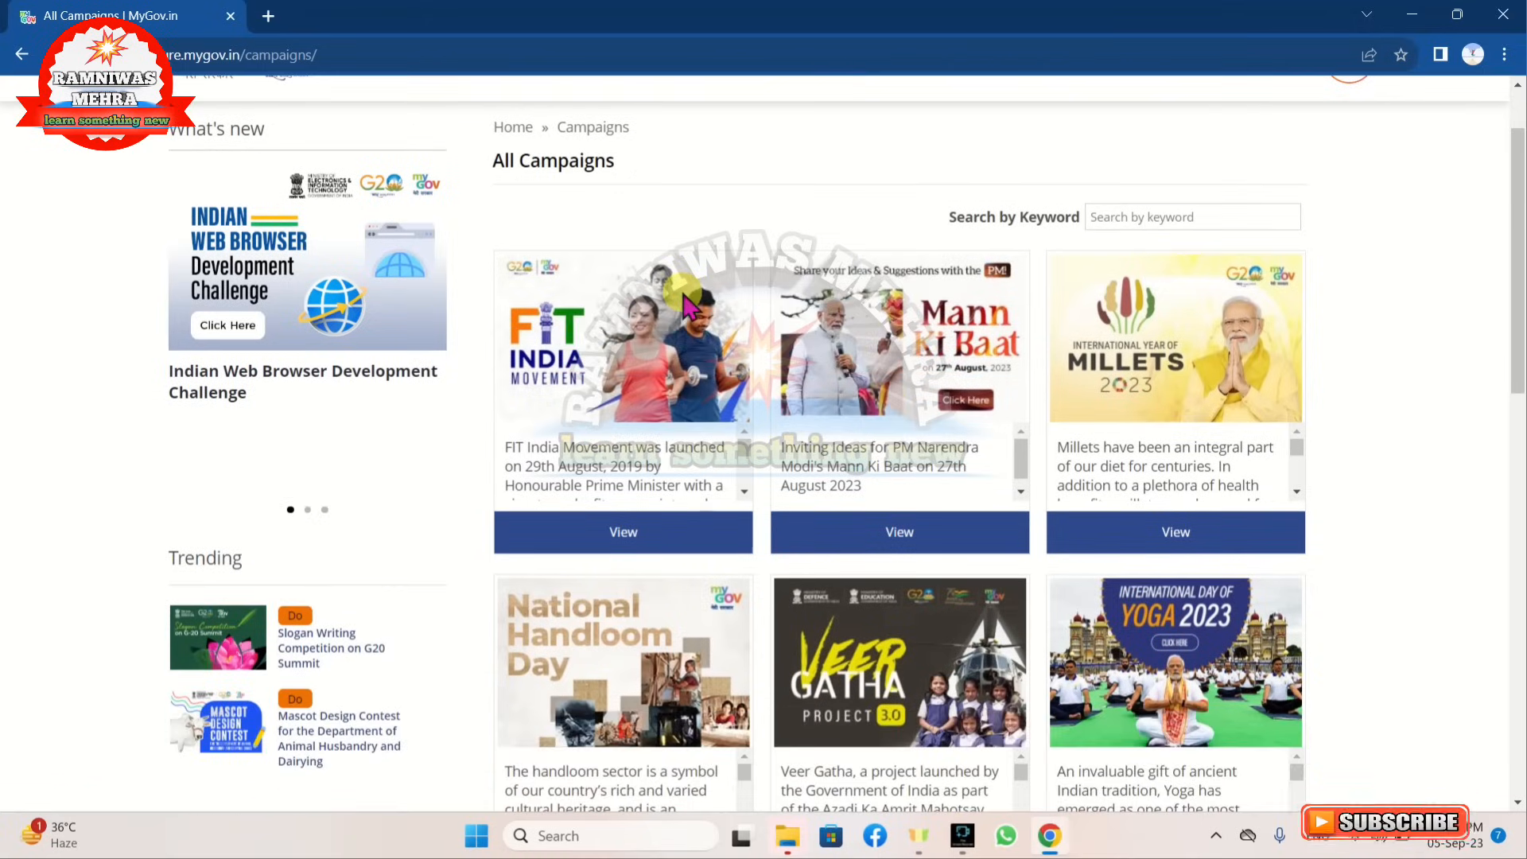
pyautogui.scroll(-1, 683, 304)
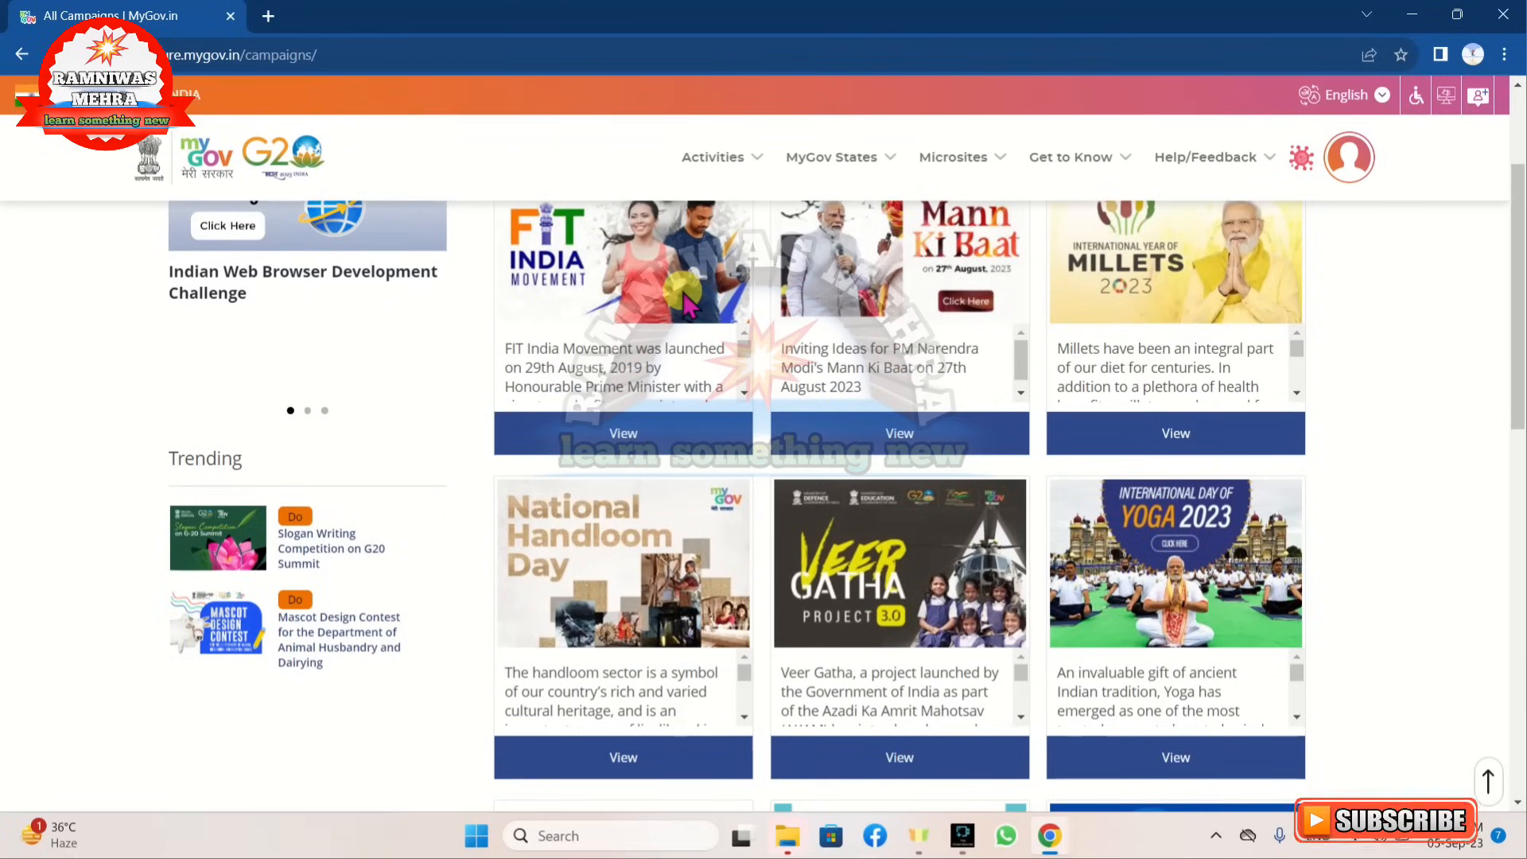
pyautogui.scroll(-1, 686, 305)
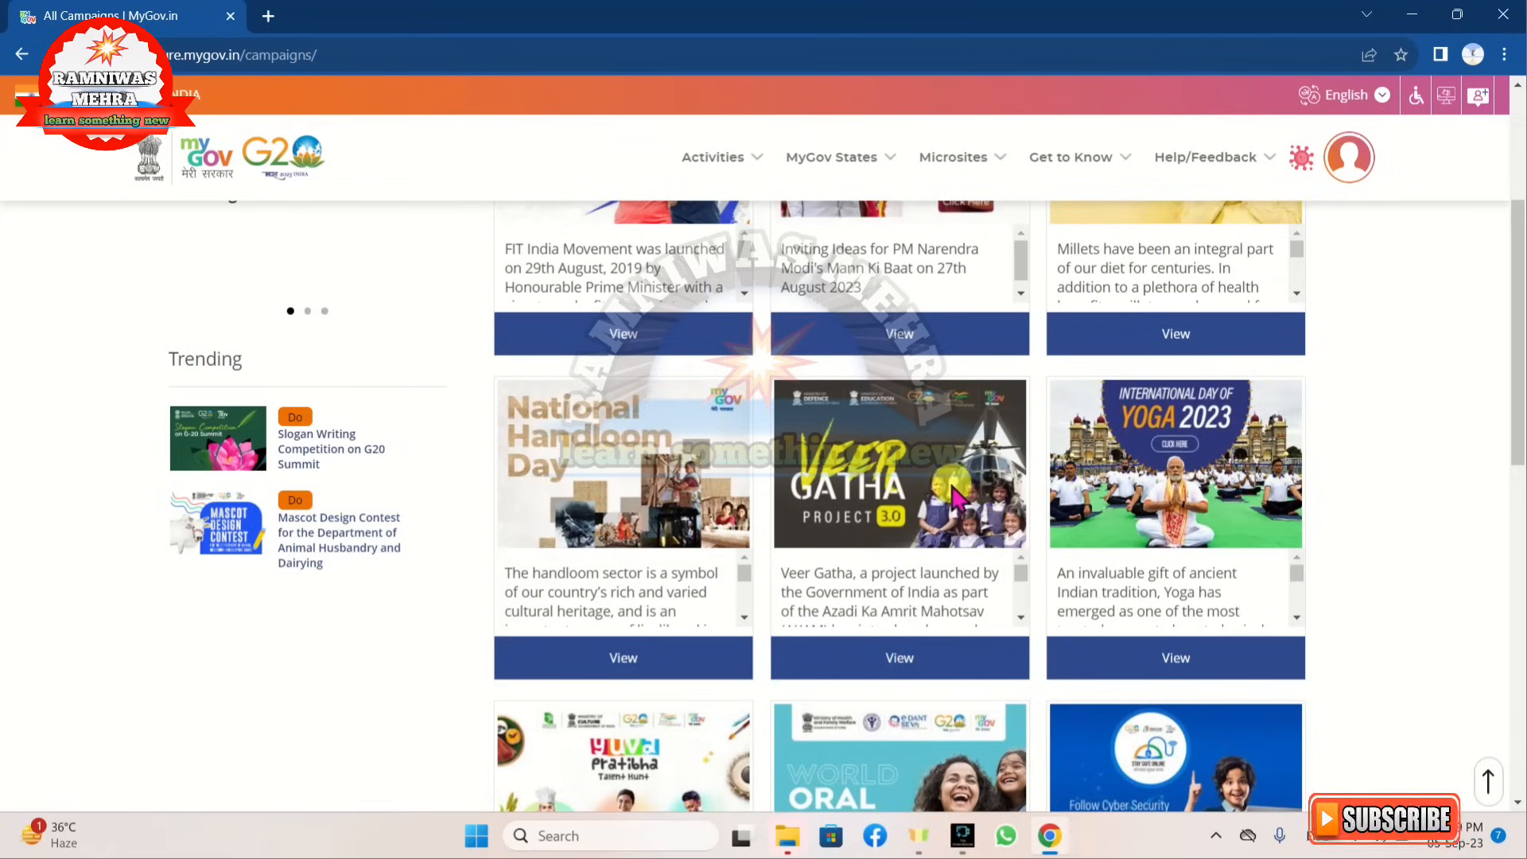
pyautogui.click(1021, 617)
pyautogui.click(1021, 618)
pyautogui.click(1021, 618)
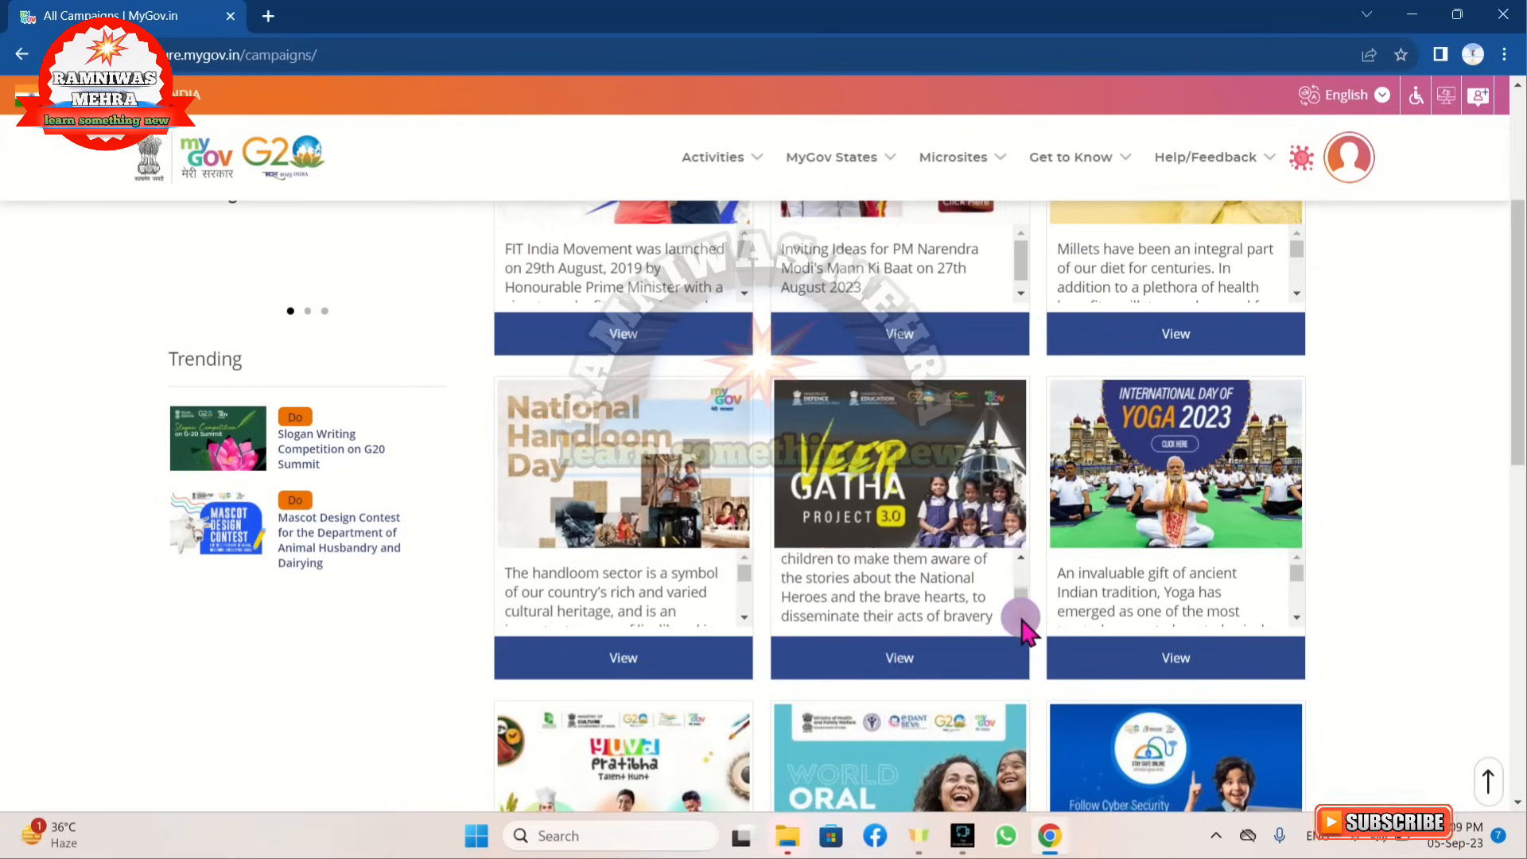
pyautogui.click(1021, 618)
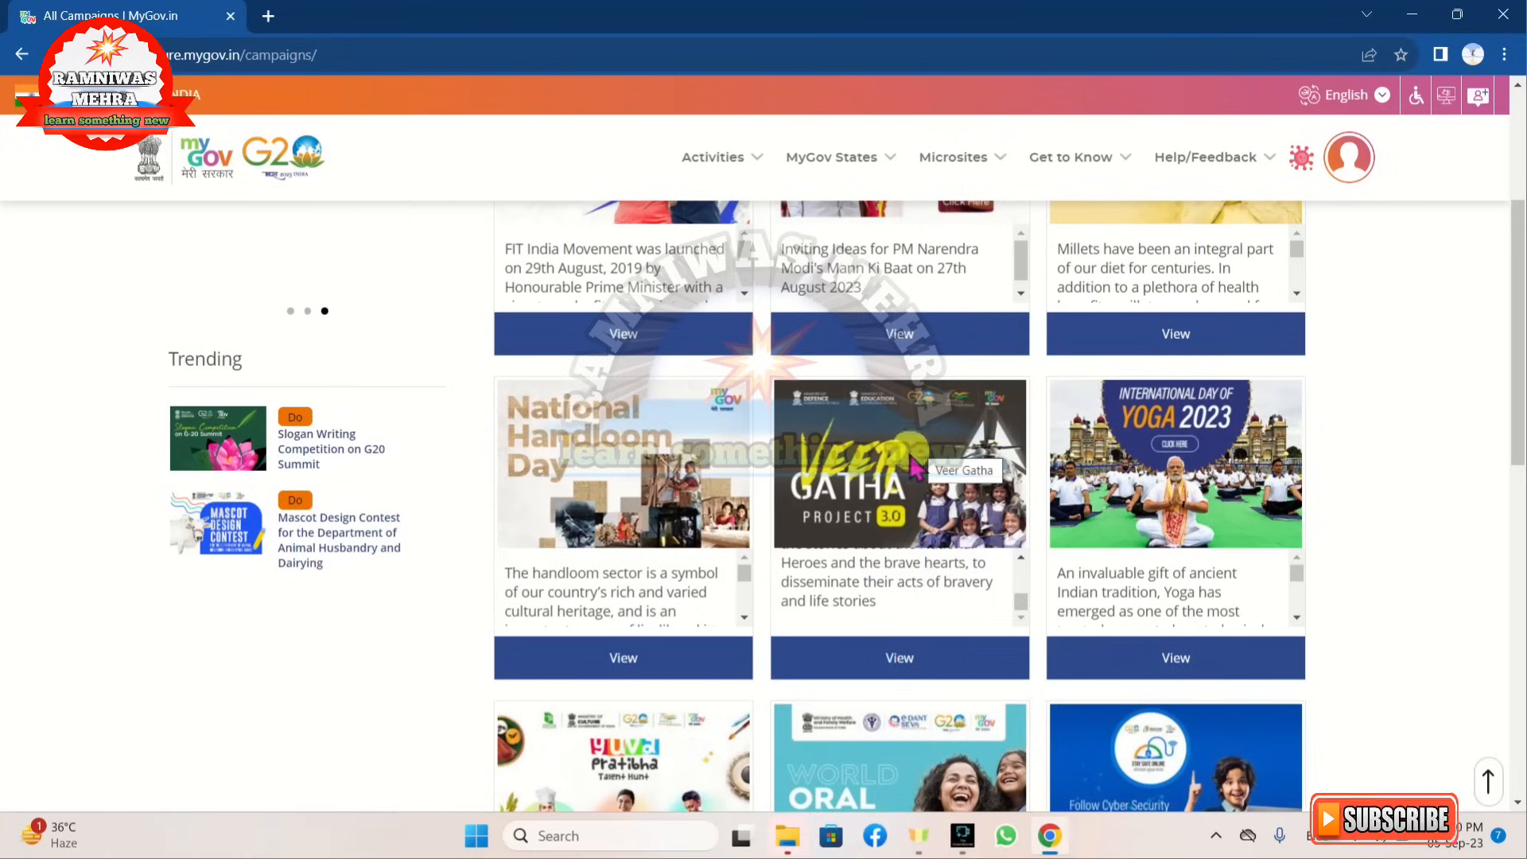
pyautogui.click(892, 668)
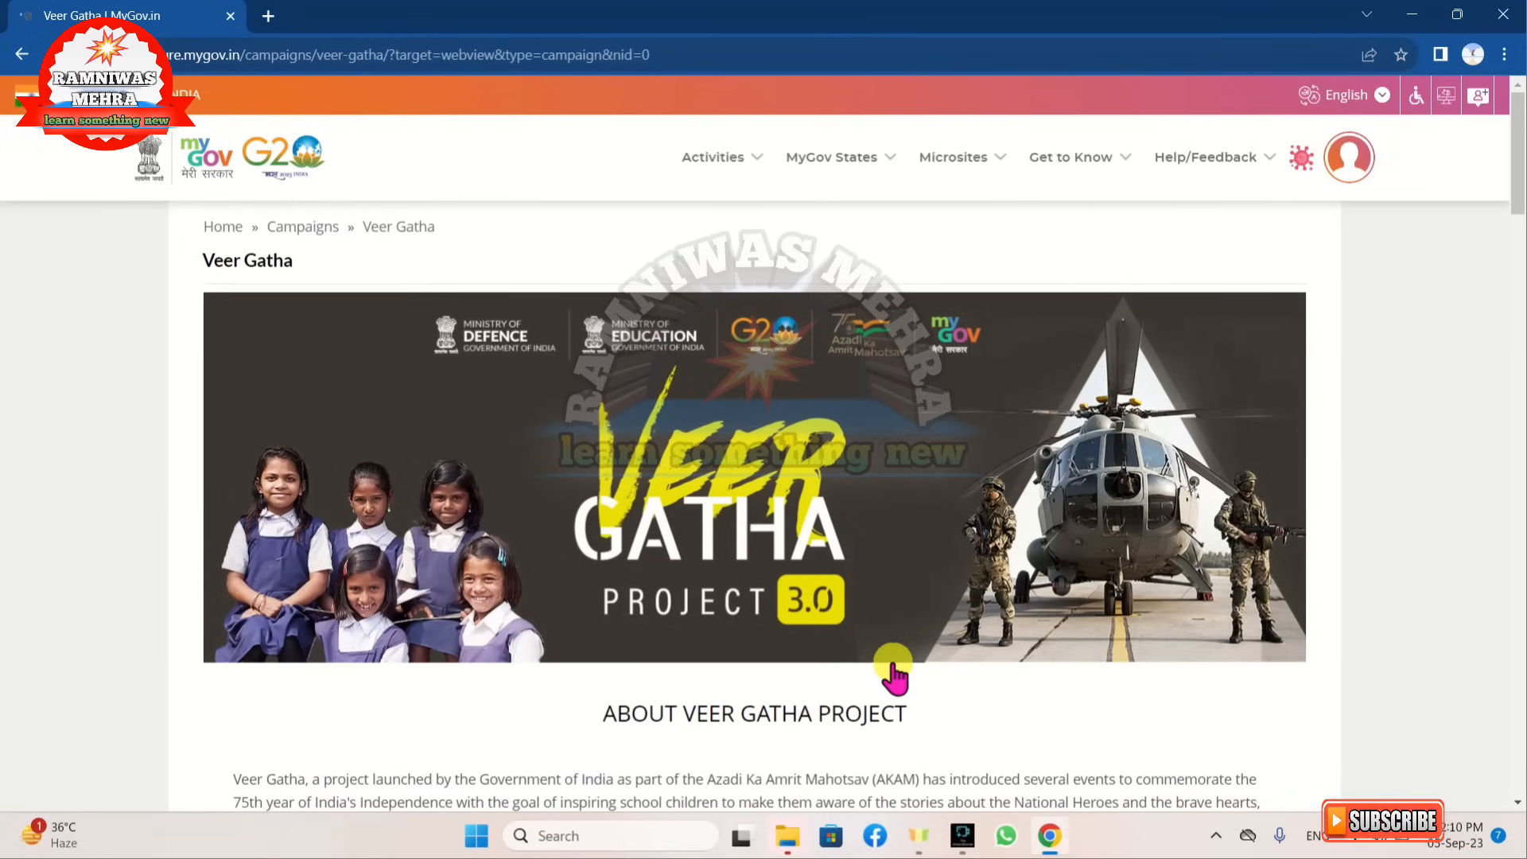
# - Find the Veer Gatha 3.0 card in the campaign's Journey So Far section and open its participation page
pyautogui.scroll(-10, 891, 668)
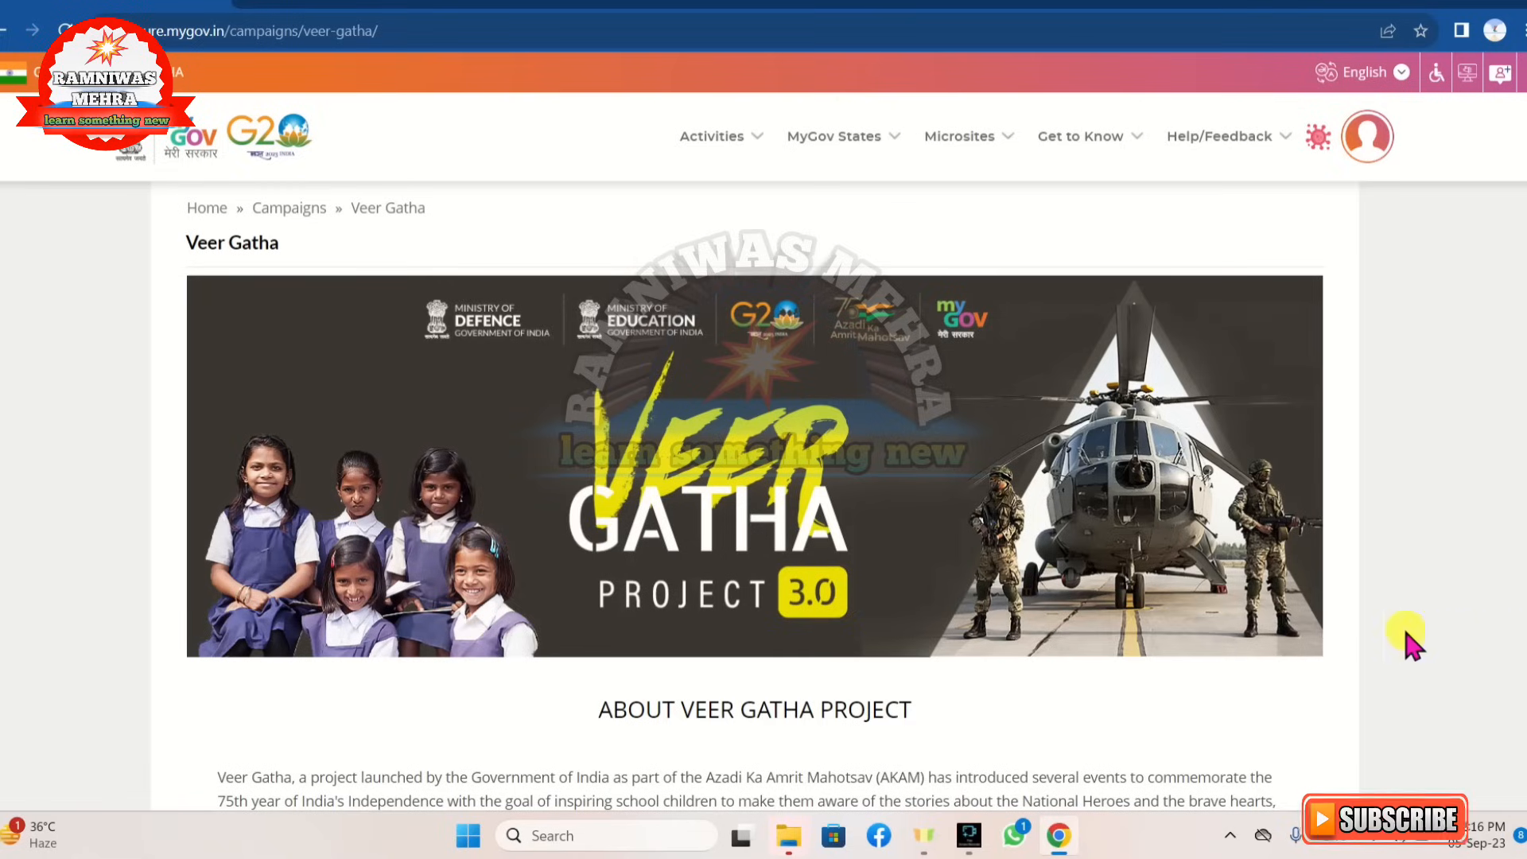
pyautogui.scroll(-3, 1356, 636)
pyautogui.scroll(-6, 1356, 636)
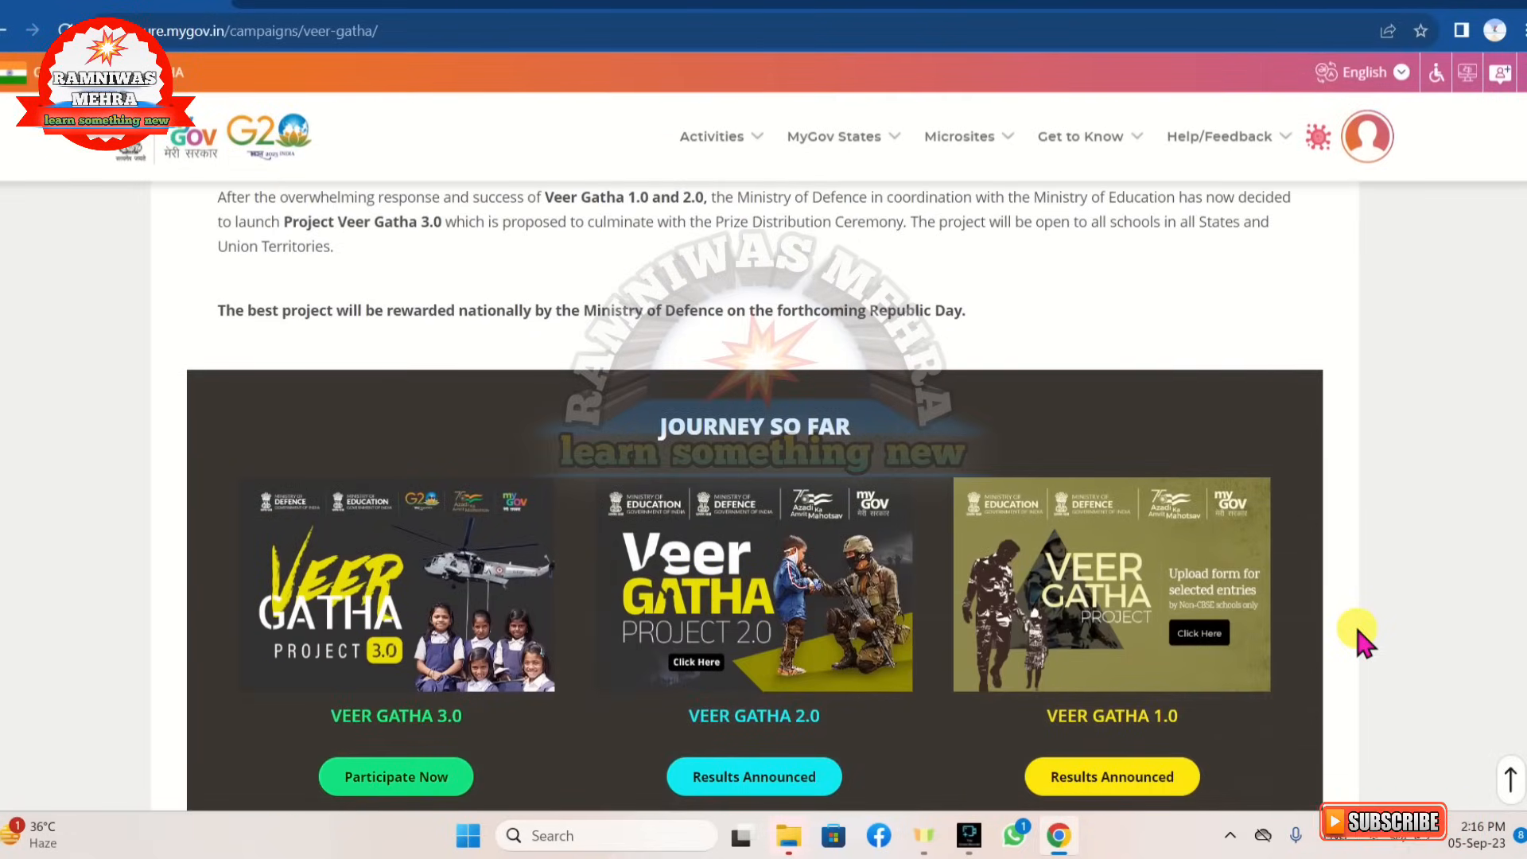
pyautogui.scroll(-2, 1356, 636)
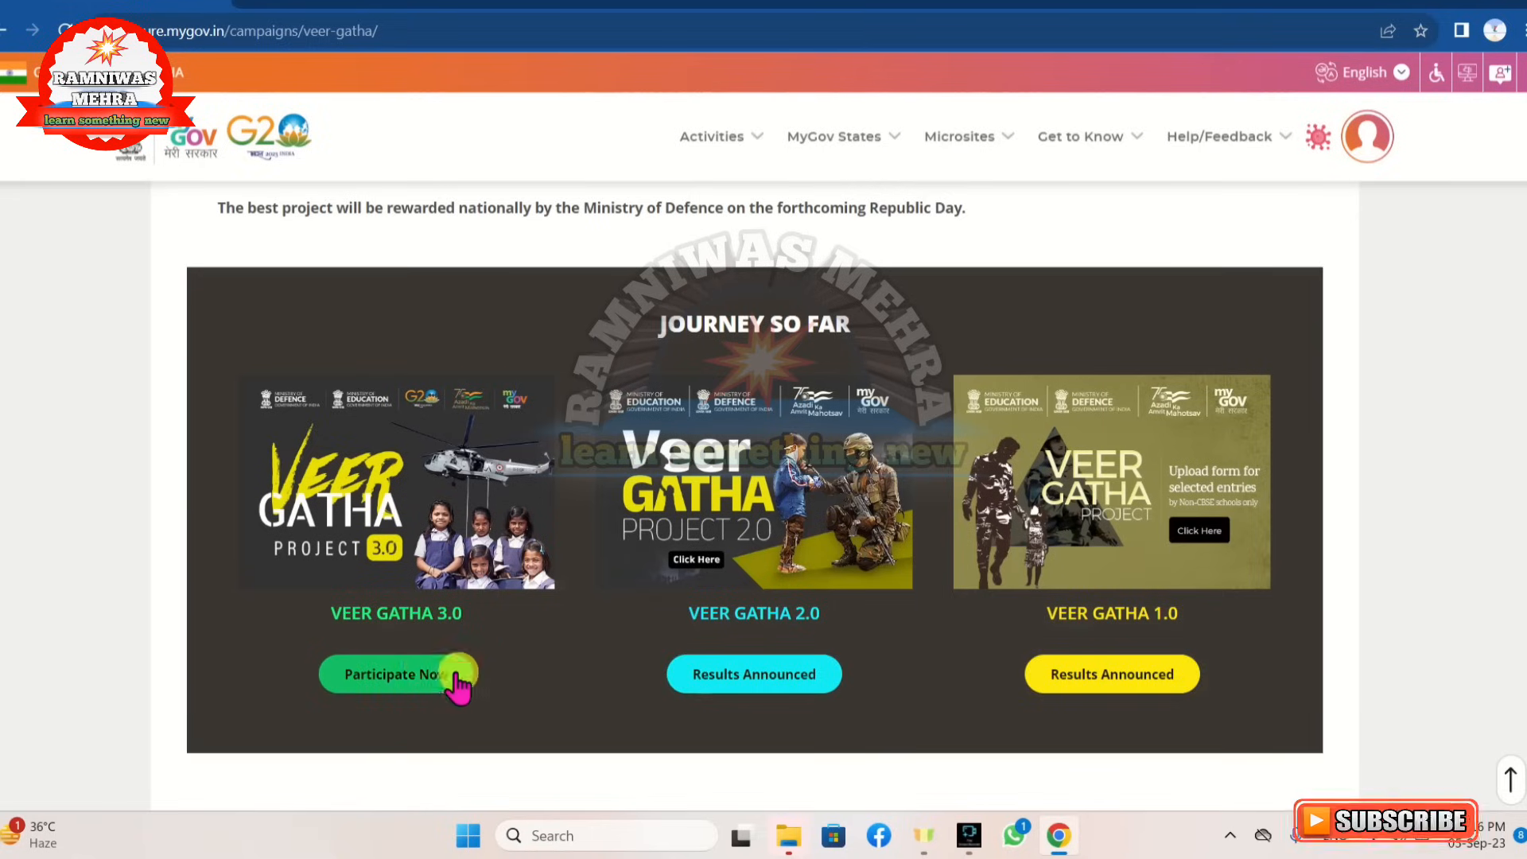
pyautogui.click(398, 690)
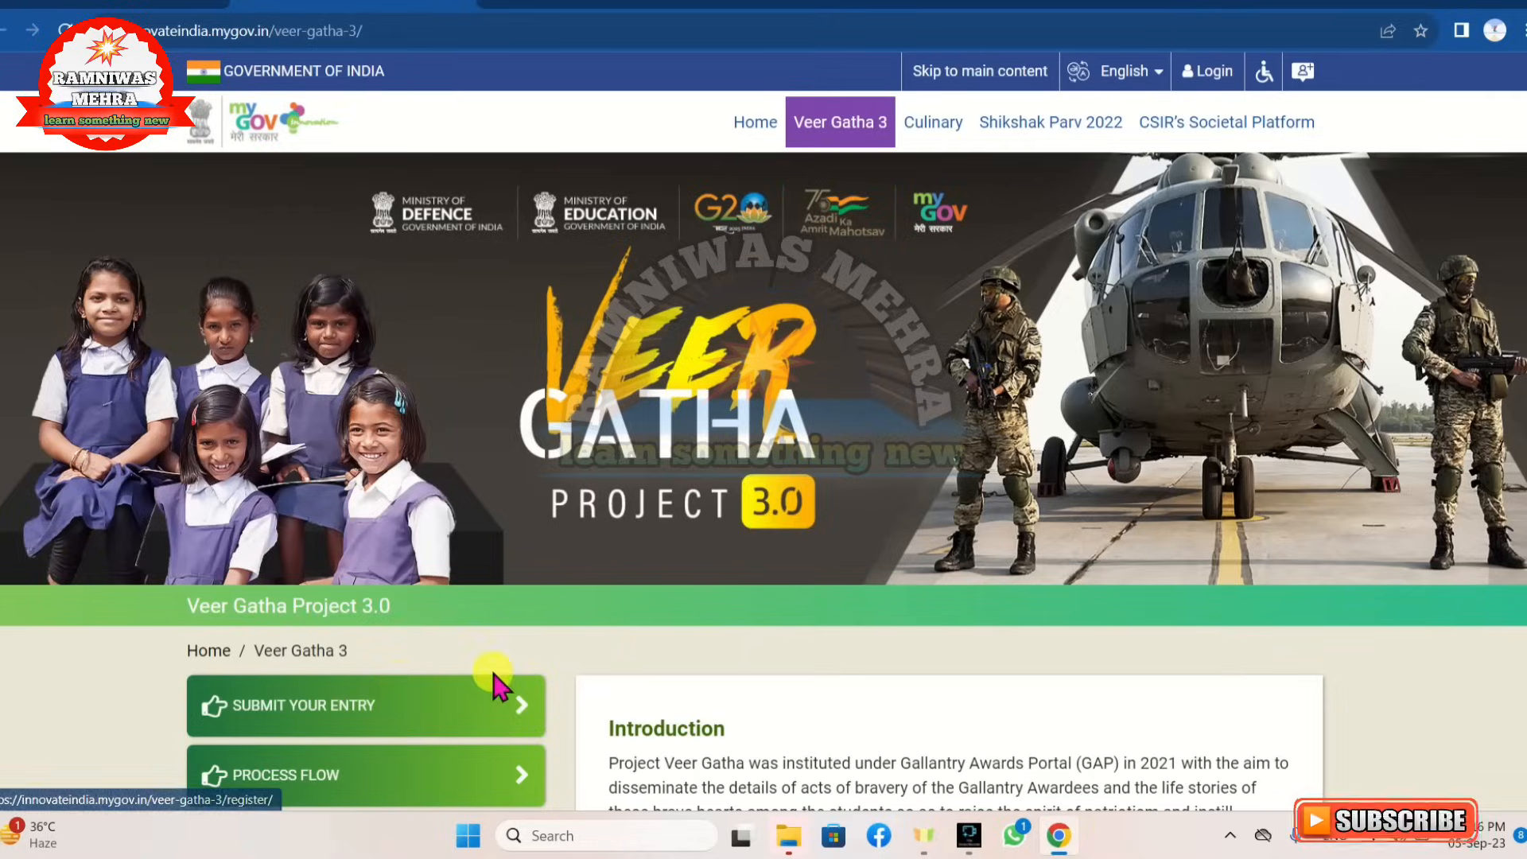
# - Open the entry submission form from the Veer Gatha Project 3.0 page
pyautogui.scroll(-4, 501, 692)
pyautogui.scroll(-1, 493, 685)
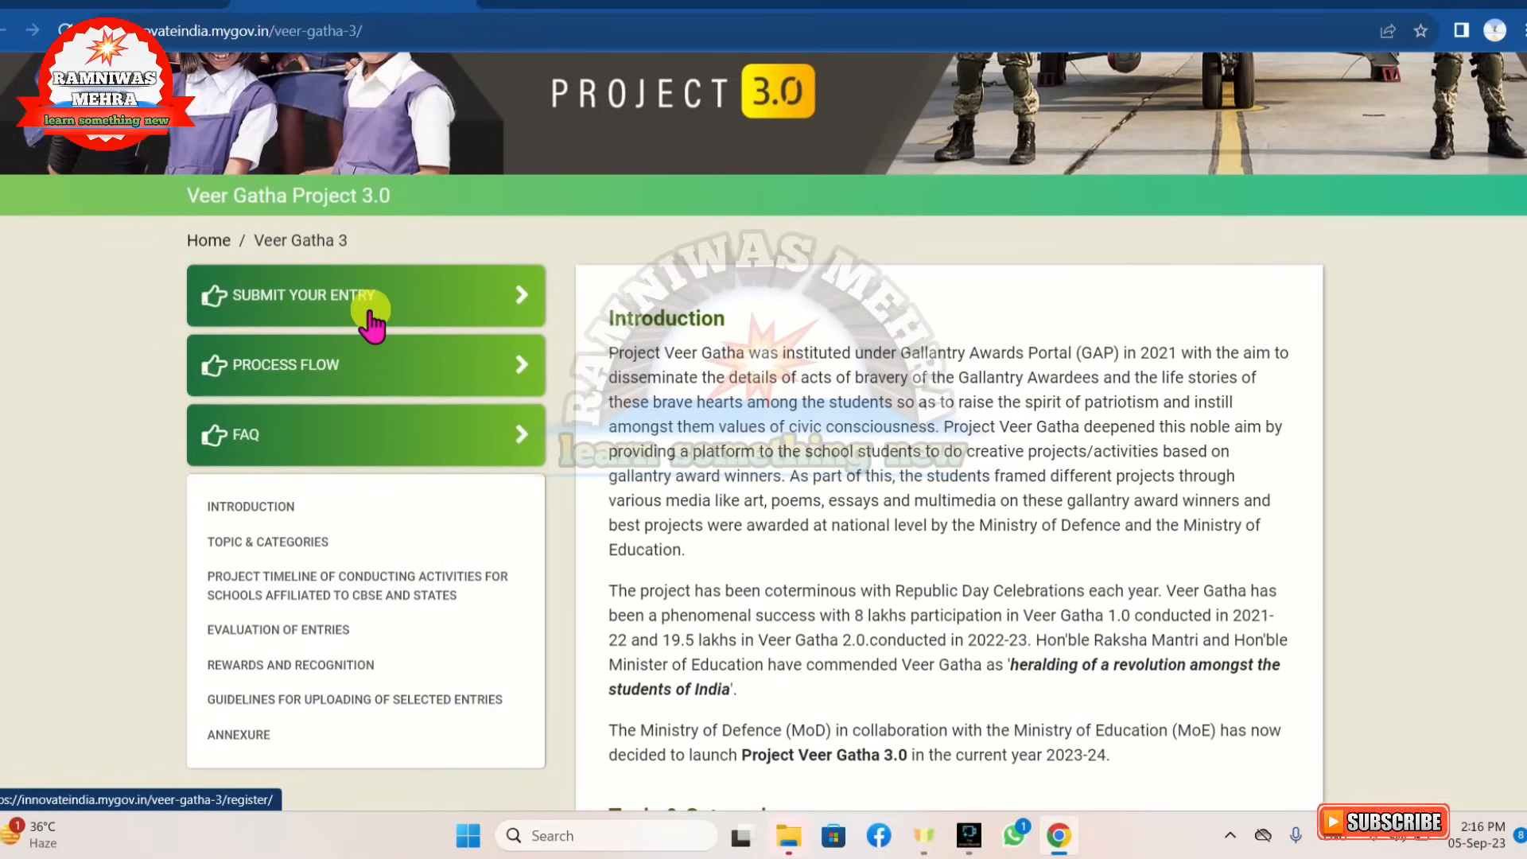
pyautogui.click(413, 307)
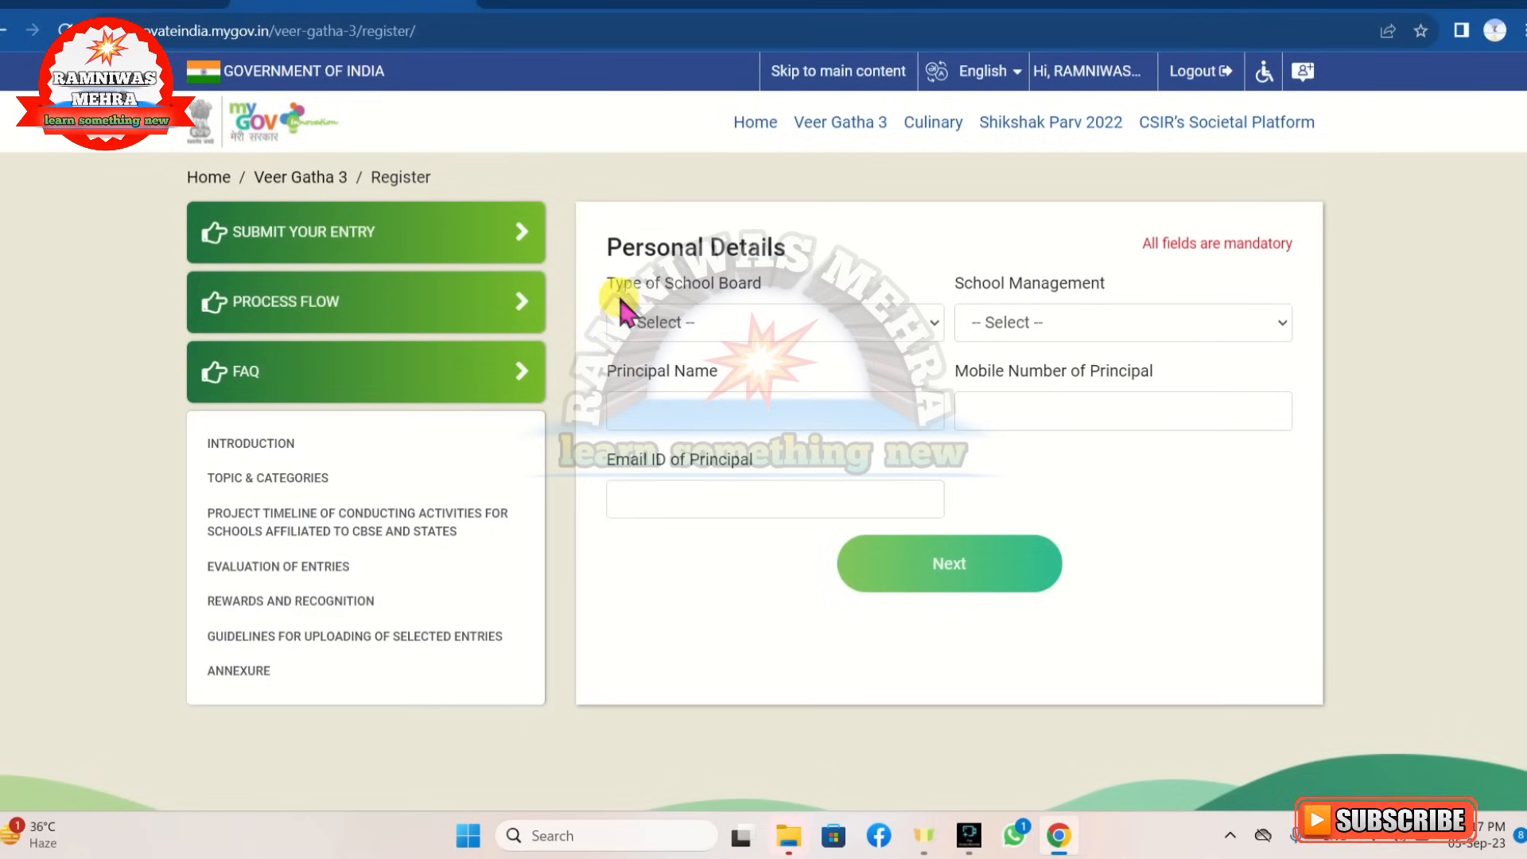
# - Set the type of school board to Non-CBSE in the personal details form
pyautogui.click(732, 325)
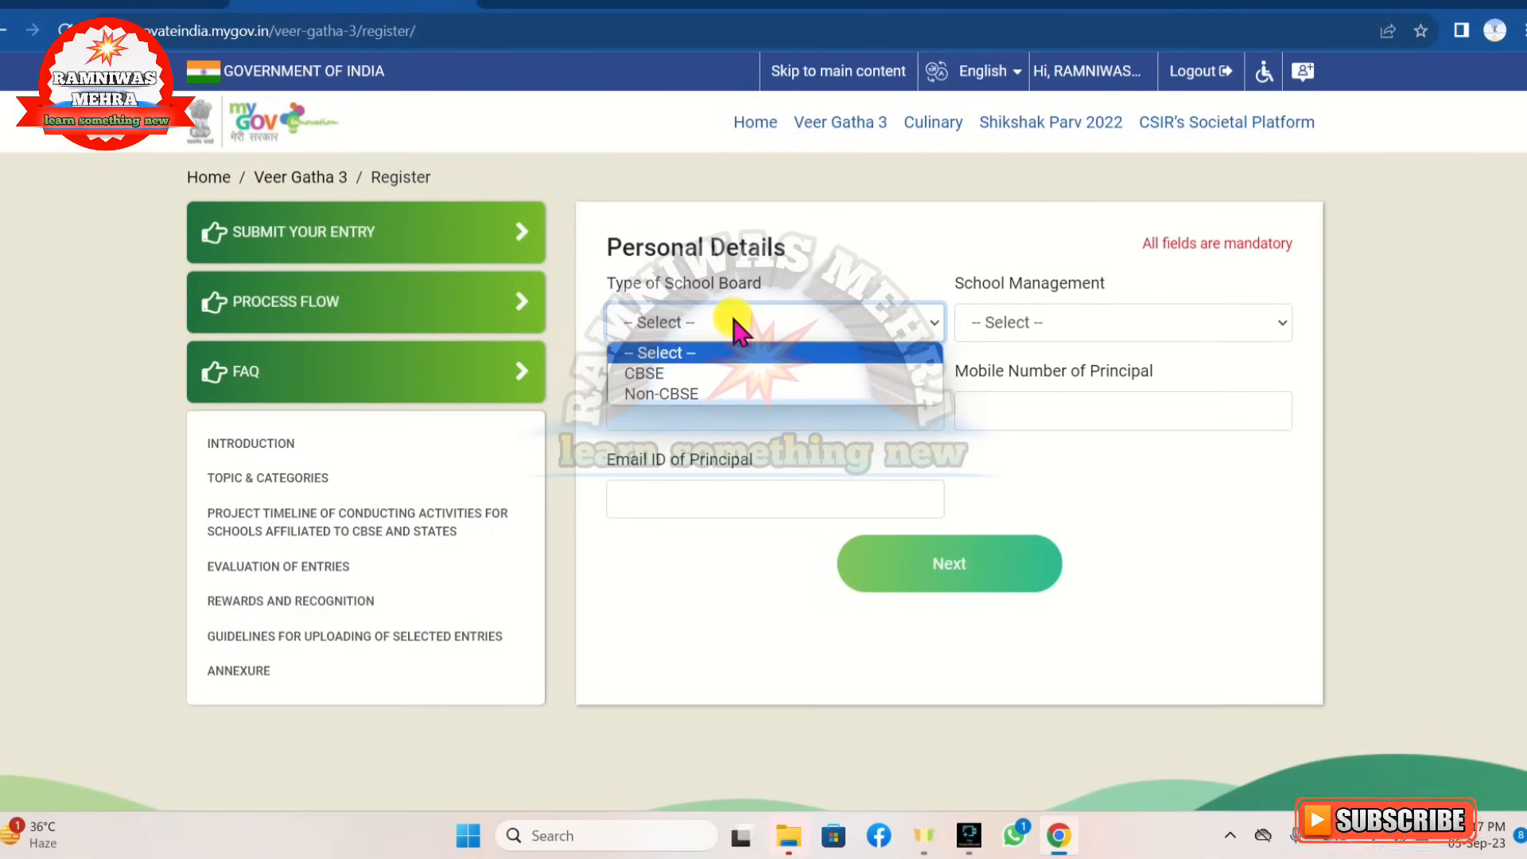
pyautogui.click(717, 392)
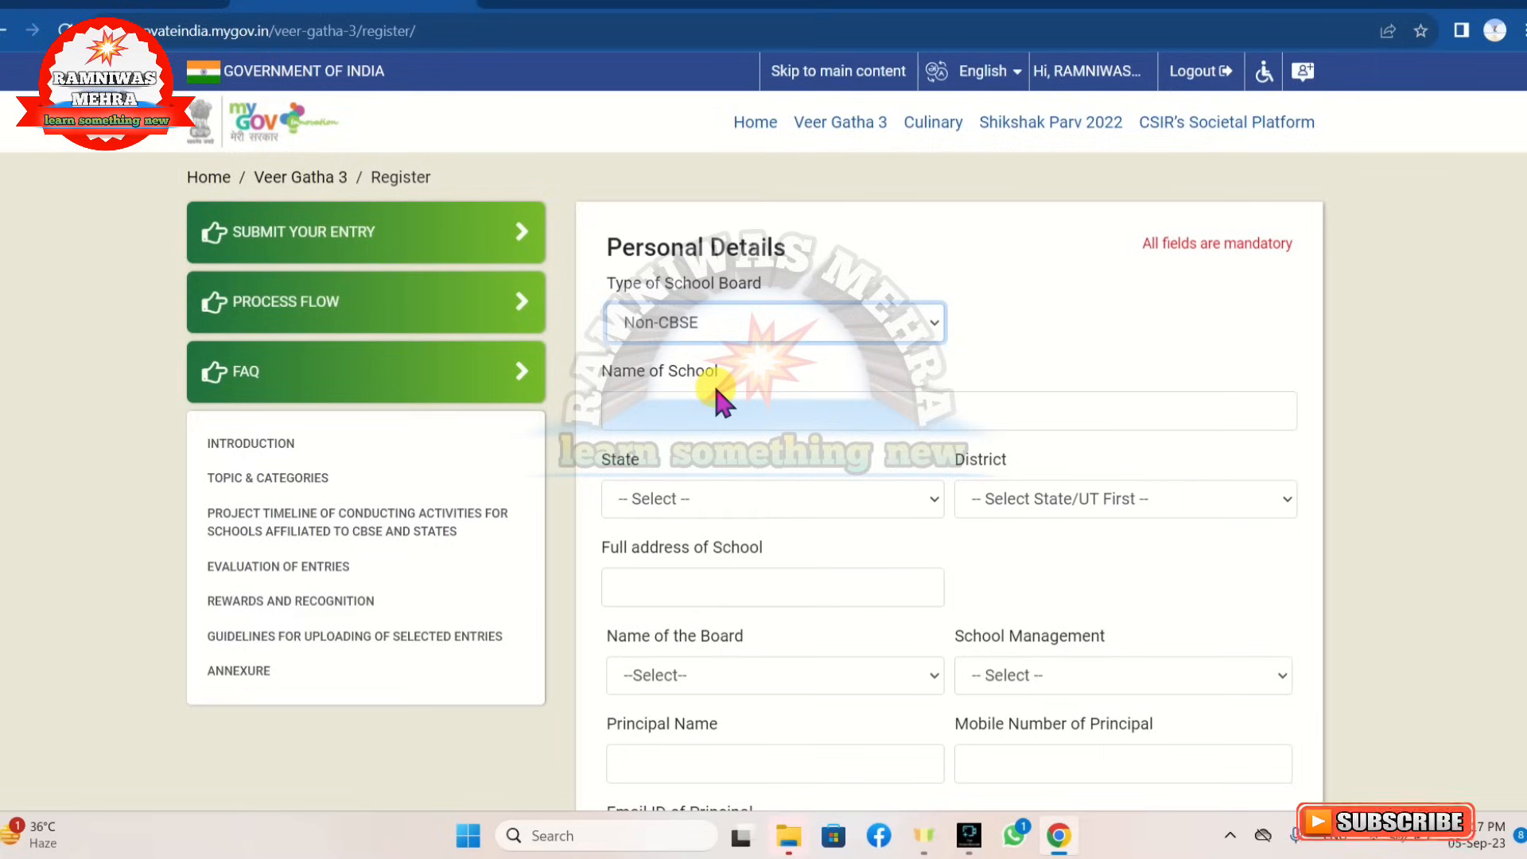
pyautogui.scroll(-3, 714, 383)
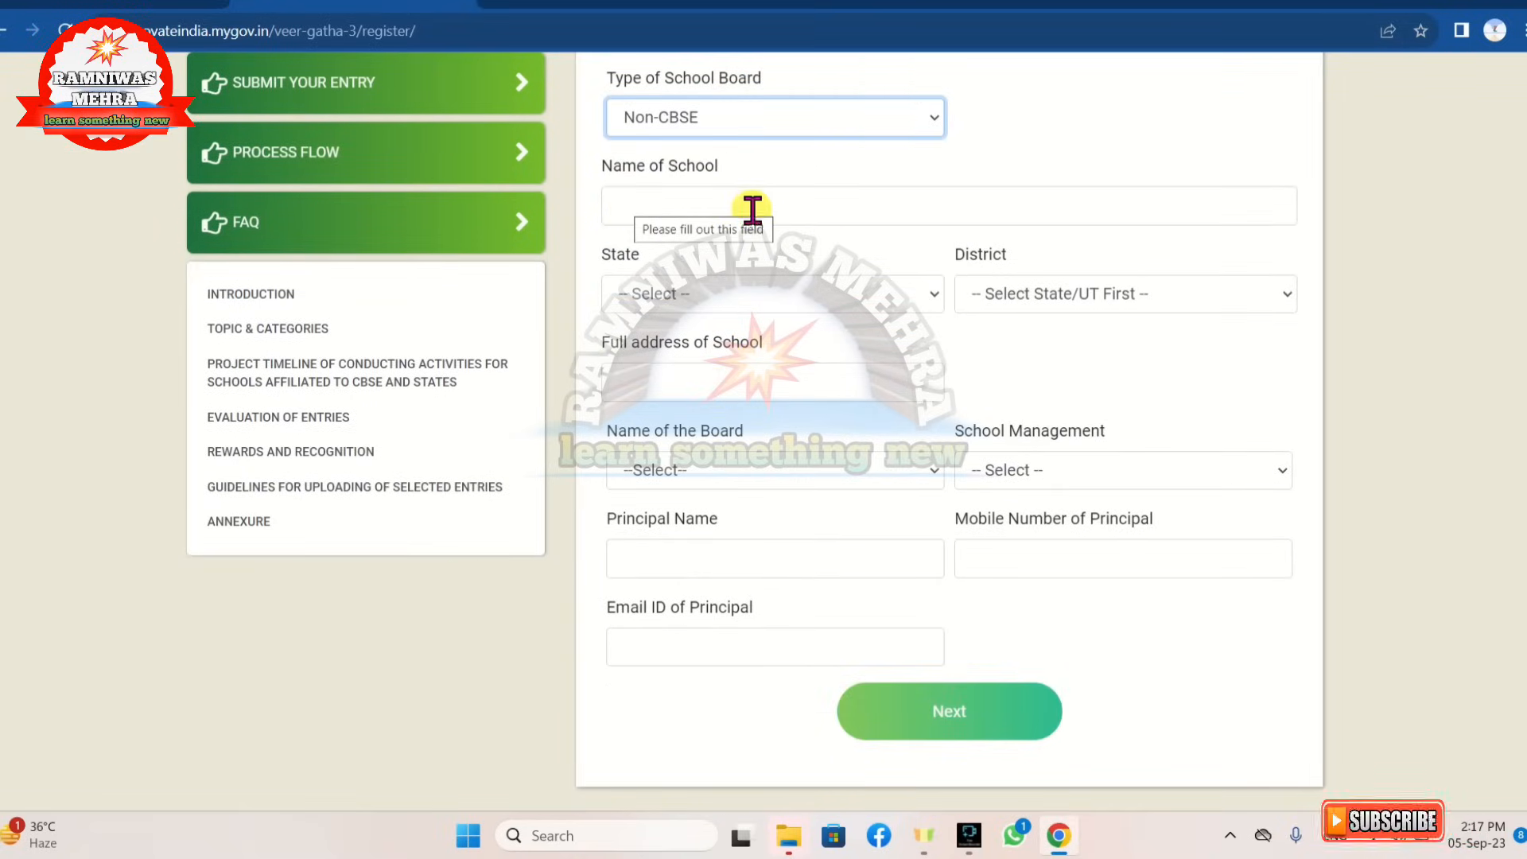
# - Choose Rajasthan as the school's state and Jhalawar as its district
pyautogui.click(695, 301)
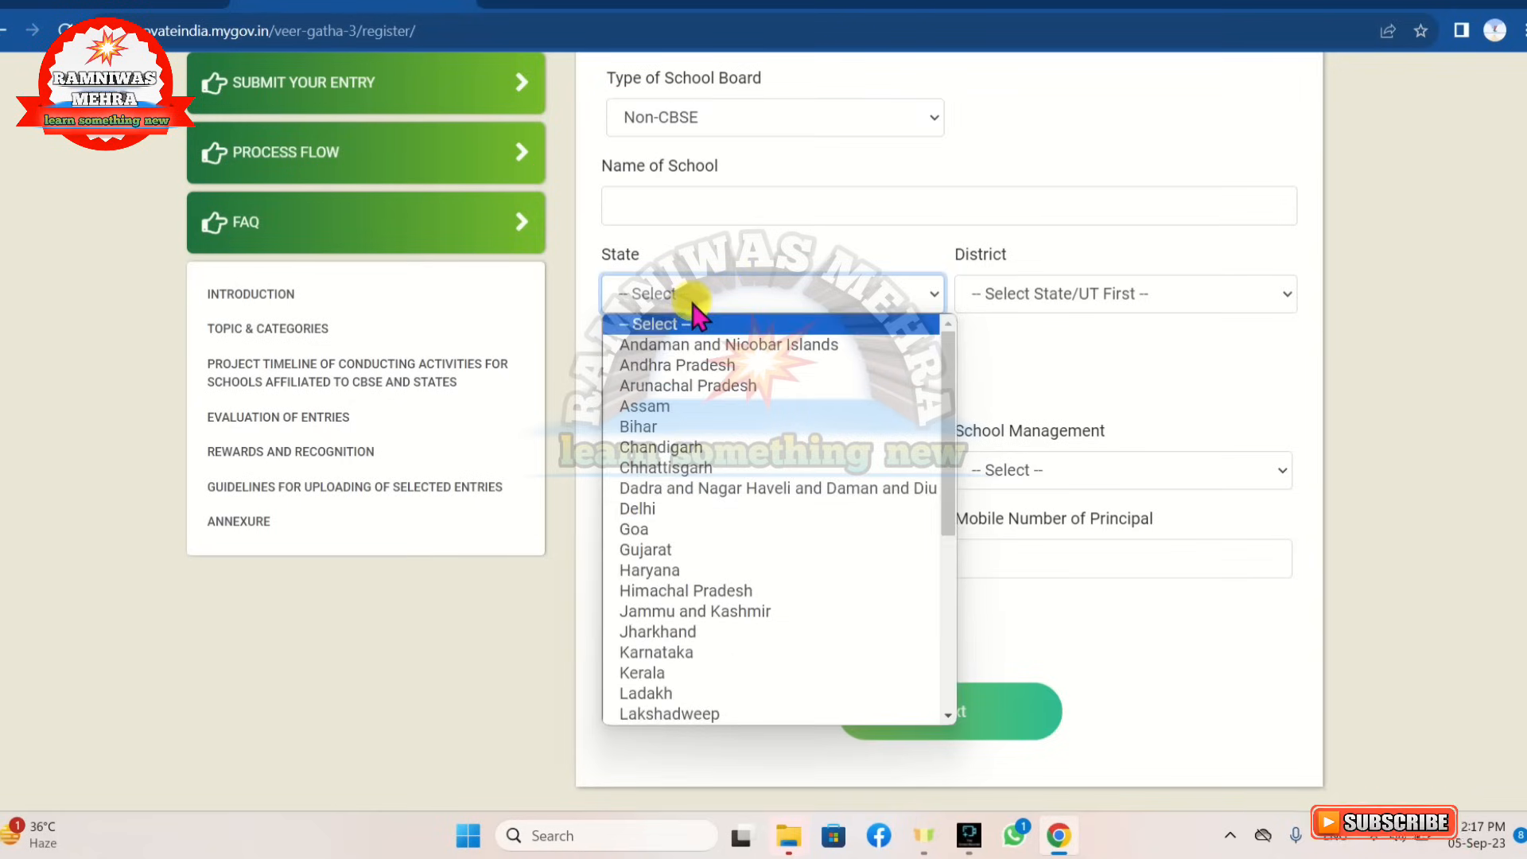
pyautogui.scroll(-5, 697, 358)
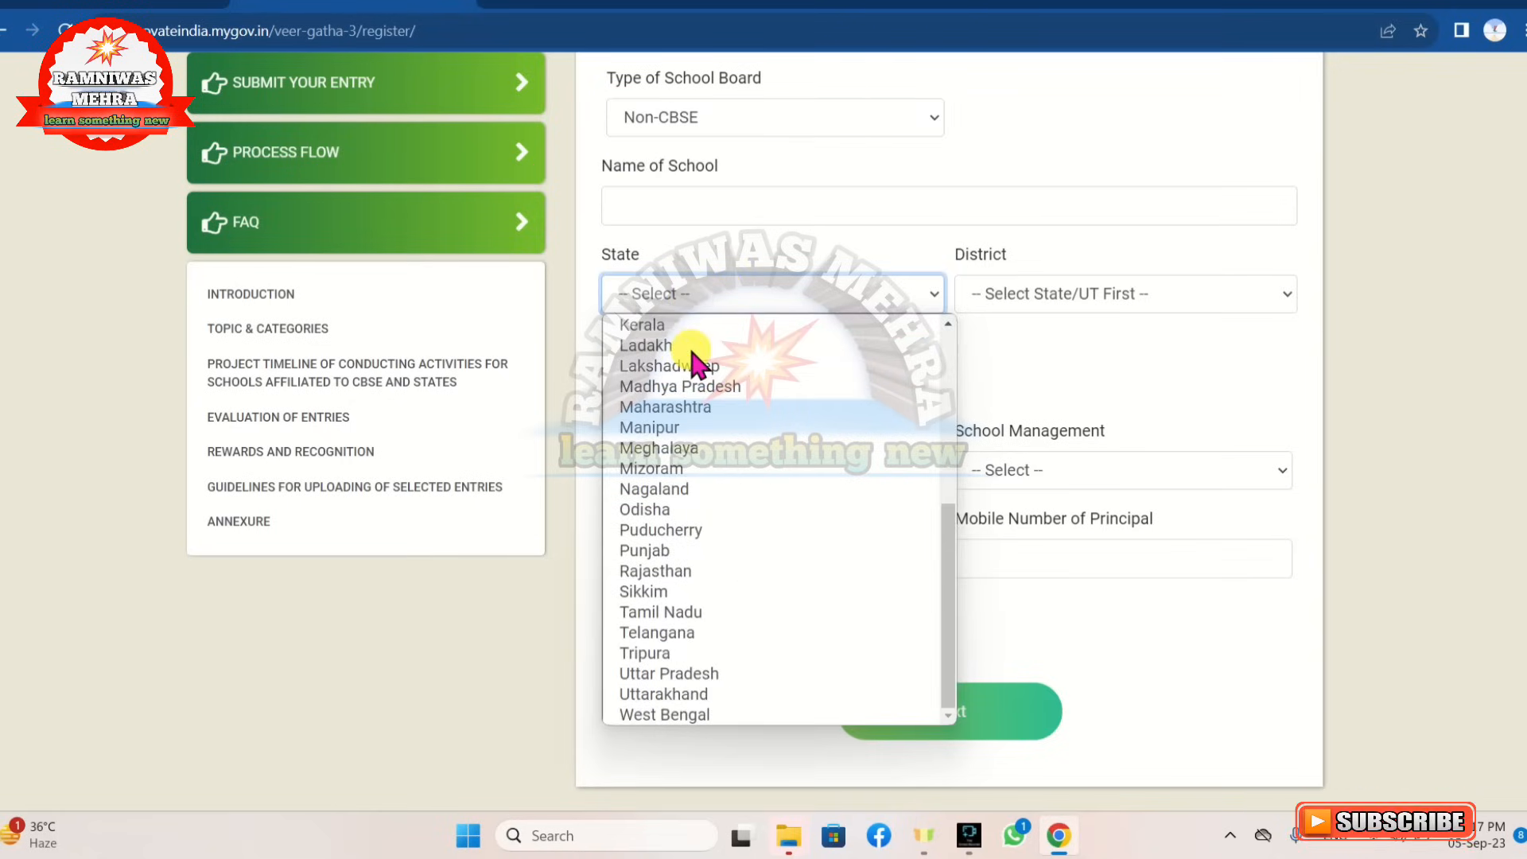
pyautogui.click(660, 570)
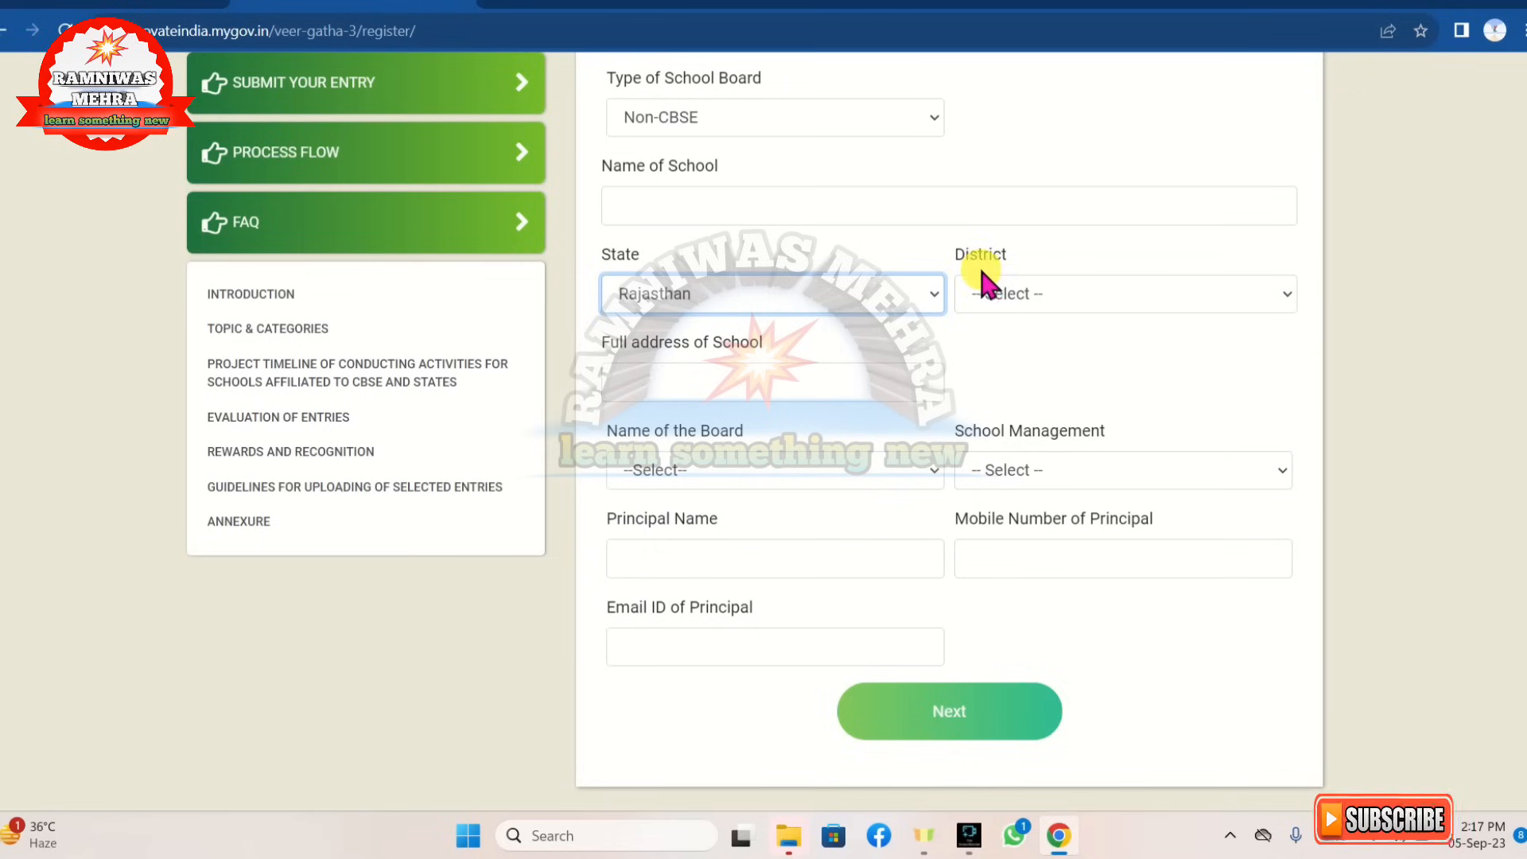
pyautogui.click(1121, 288)
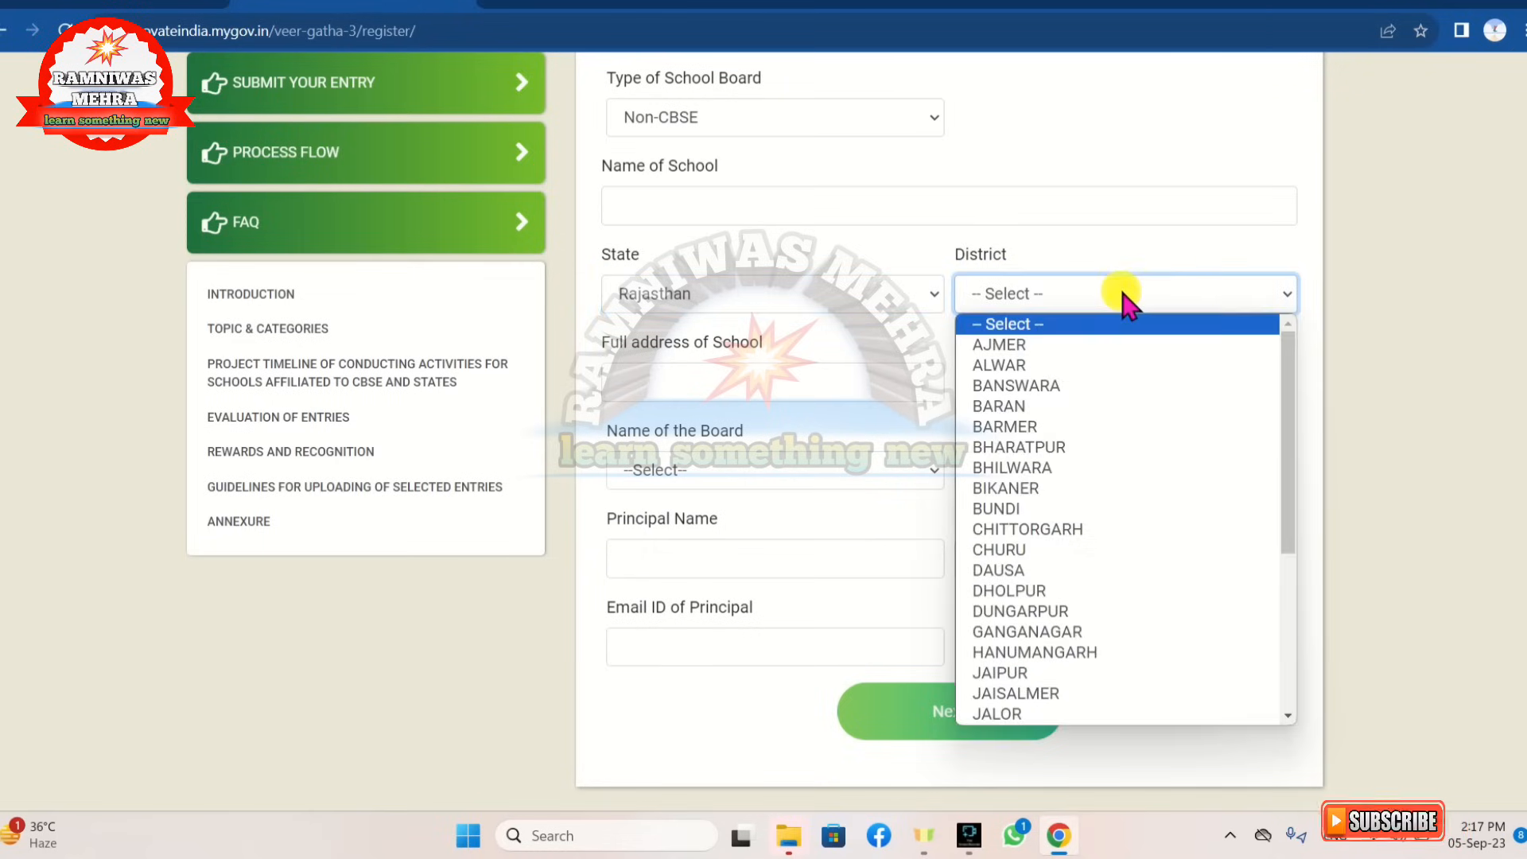
pyautogui.scroll(-5, 1051, 470)
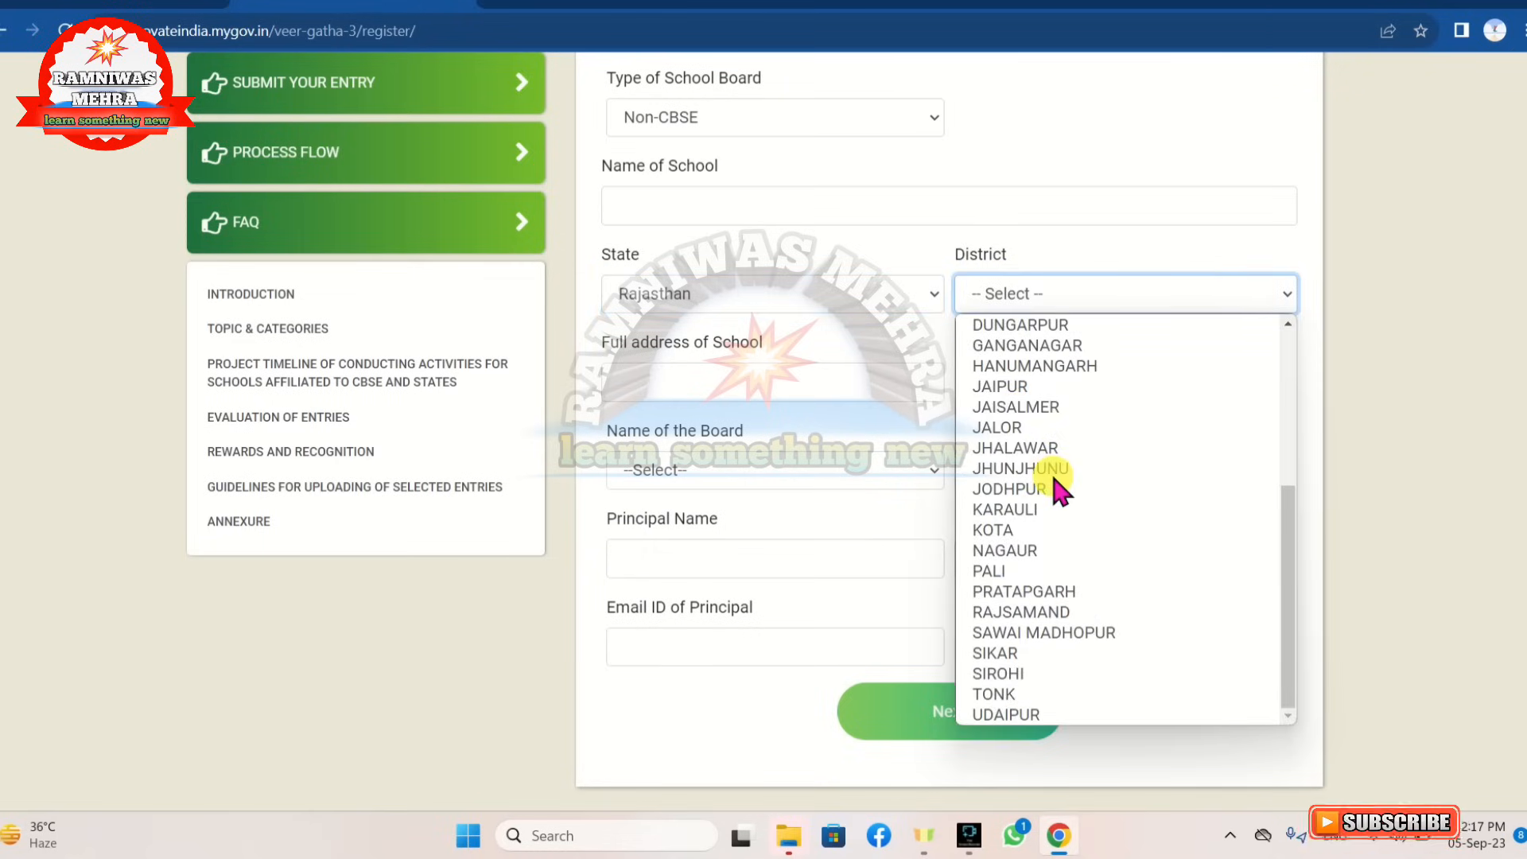
pyautogui.click(1023, 447)
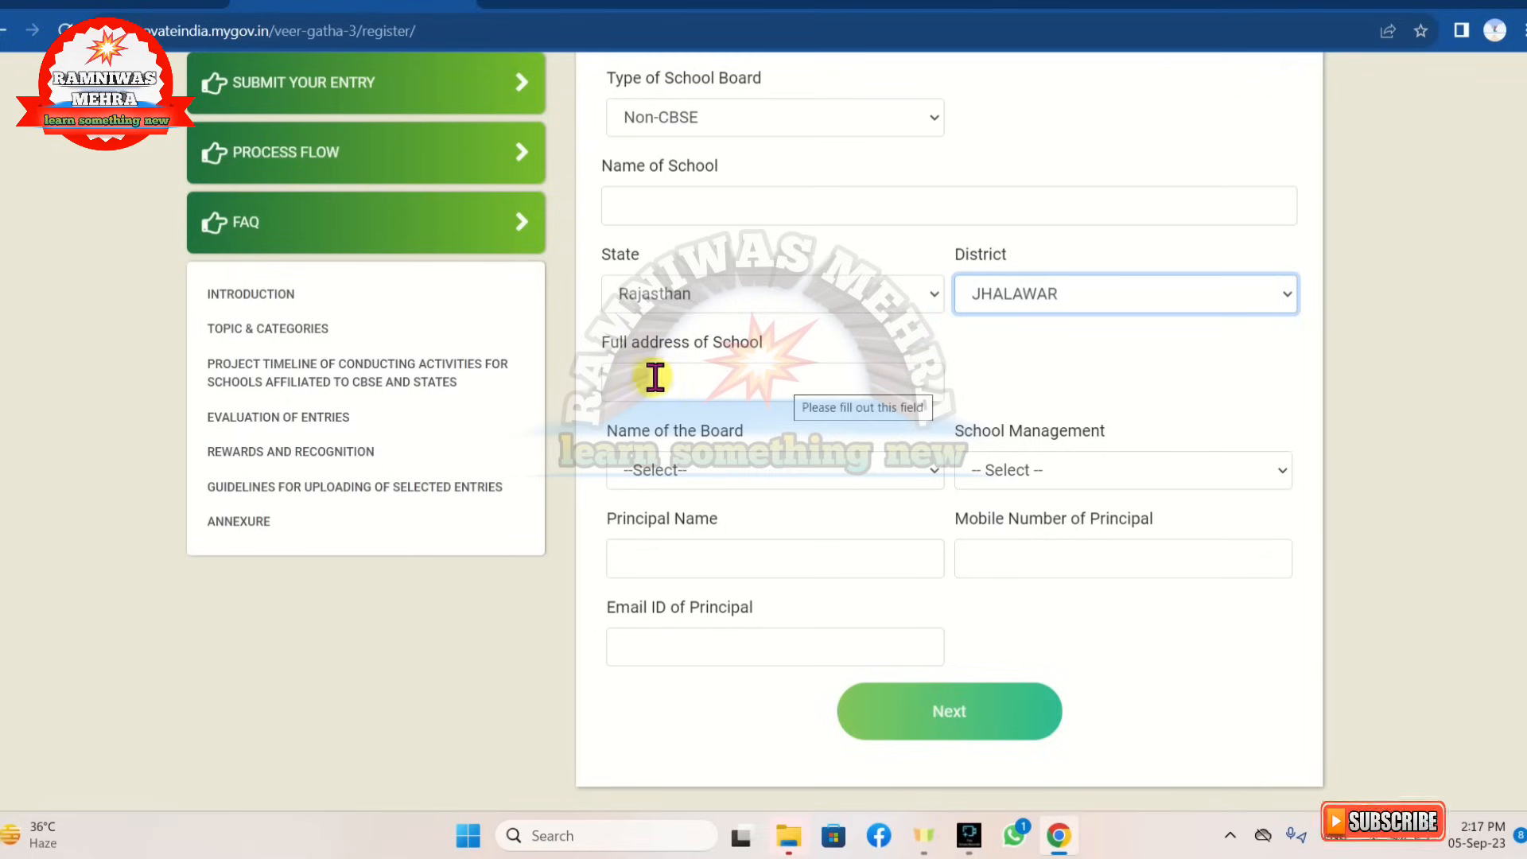
# - Choose Rajasthan from the State/UT boards as the name of the board and set the school management to Govt
pyautogui.click(676, 469)
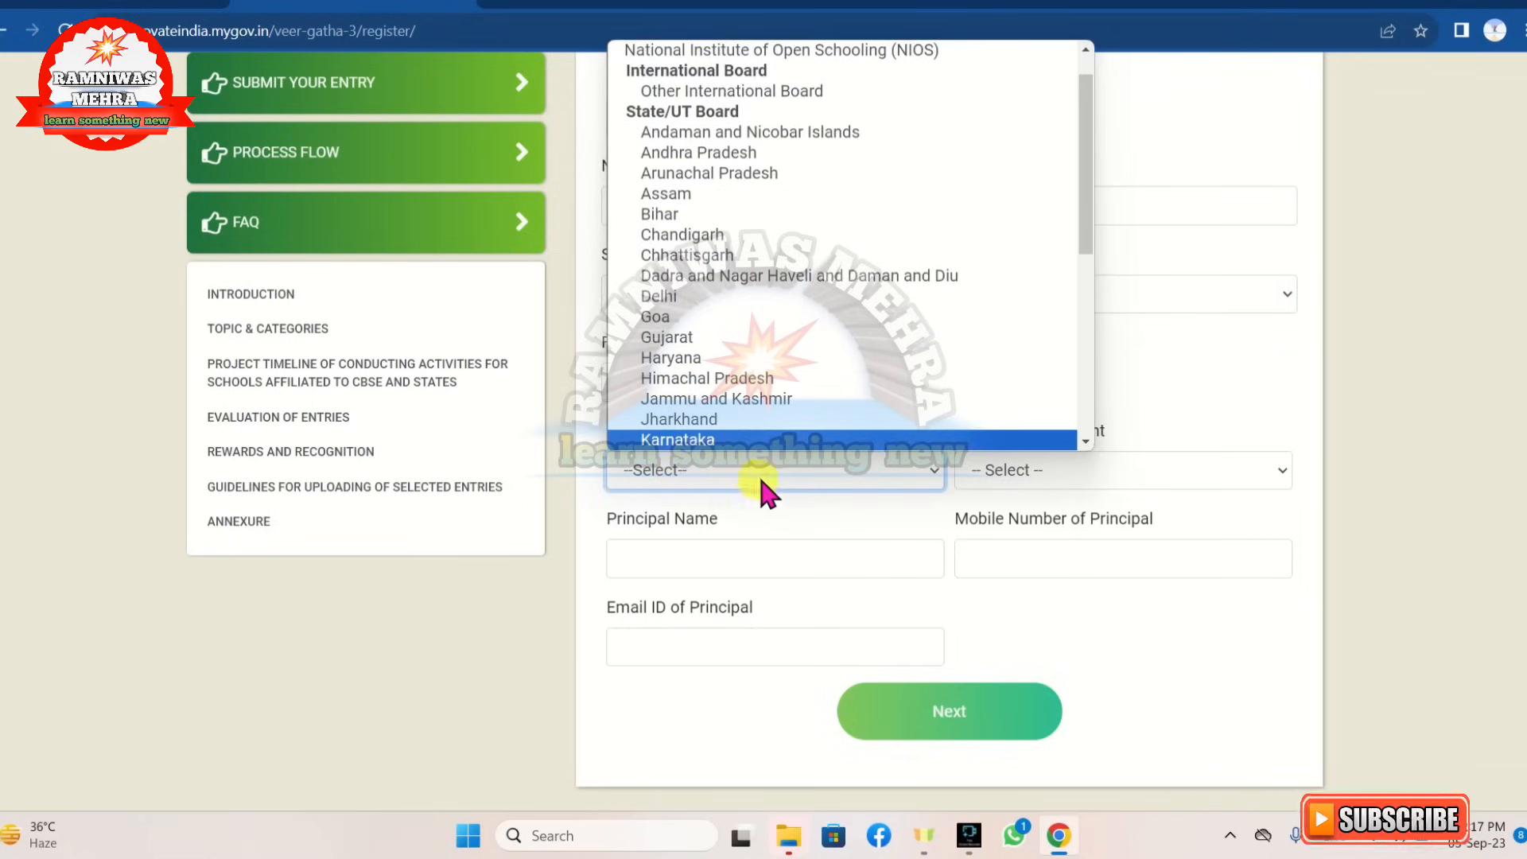
pyautogui.scroll(1, 855, 330)
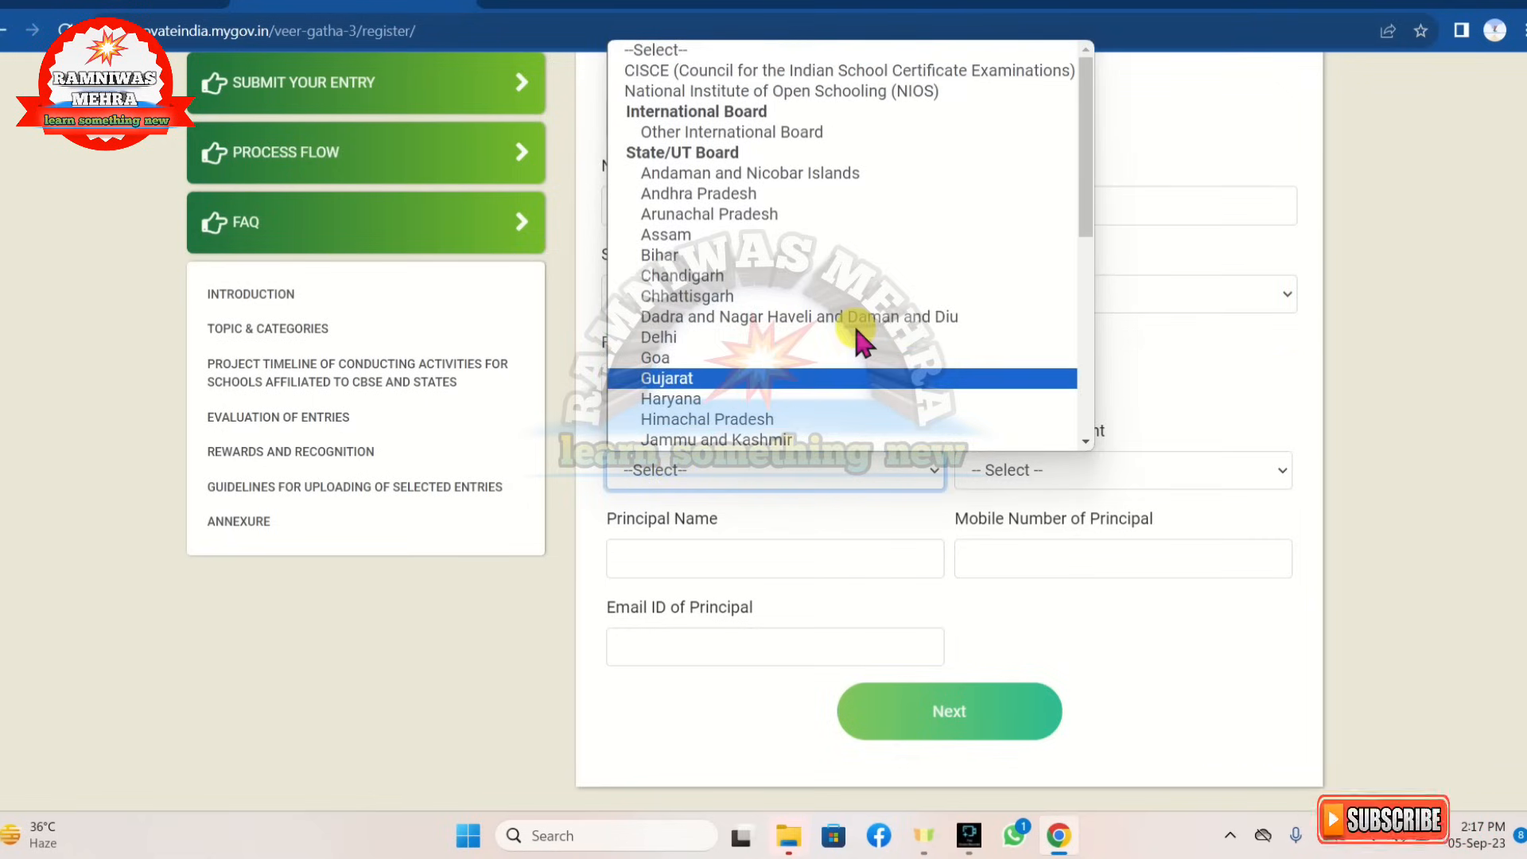
pyautogui.scroll(-5, 856, 330)
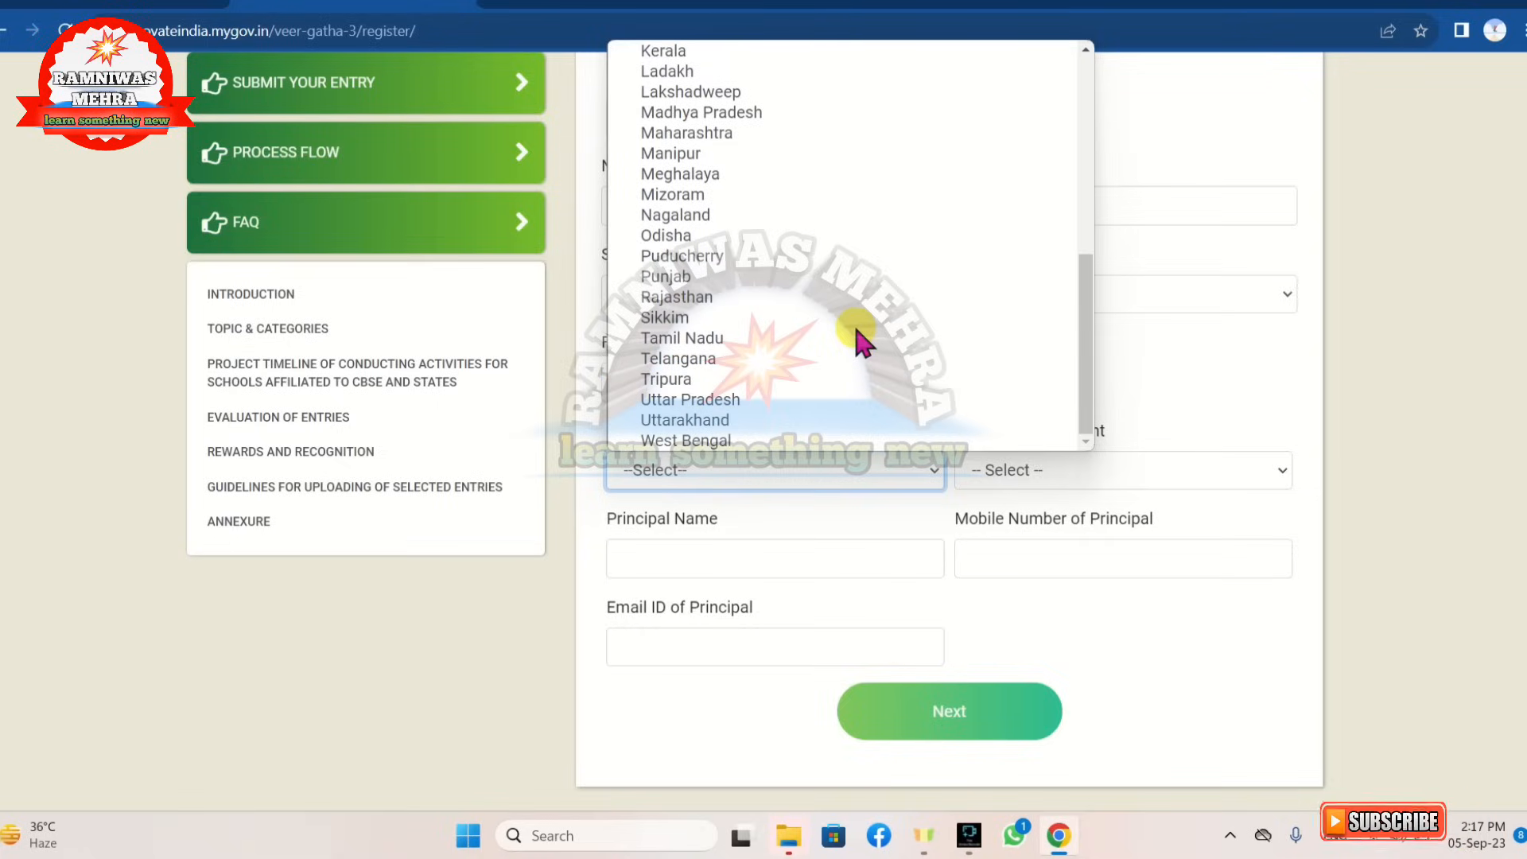
pyautogui.scroll(4, 838, 338)
pyautogui.scroll(-2, 839, 334)
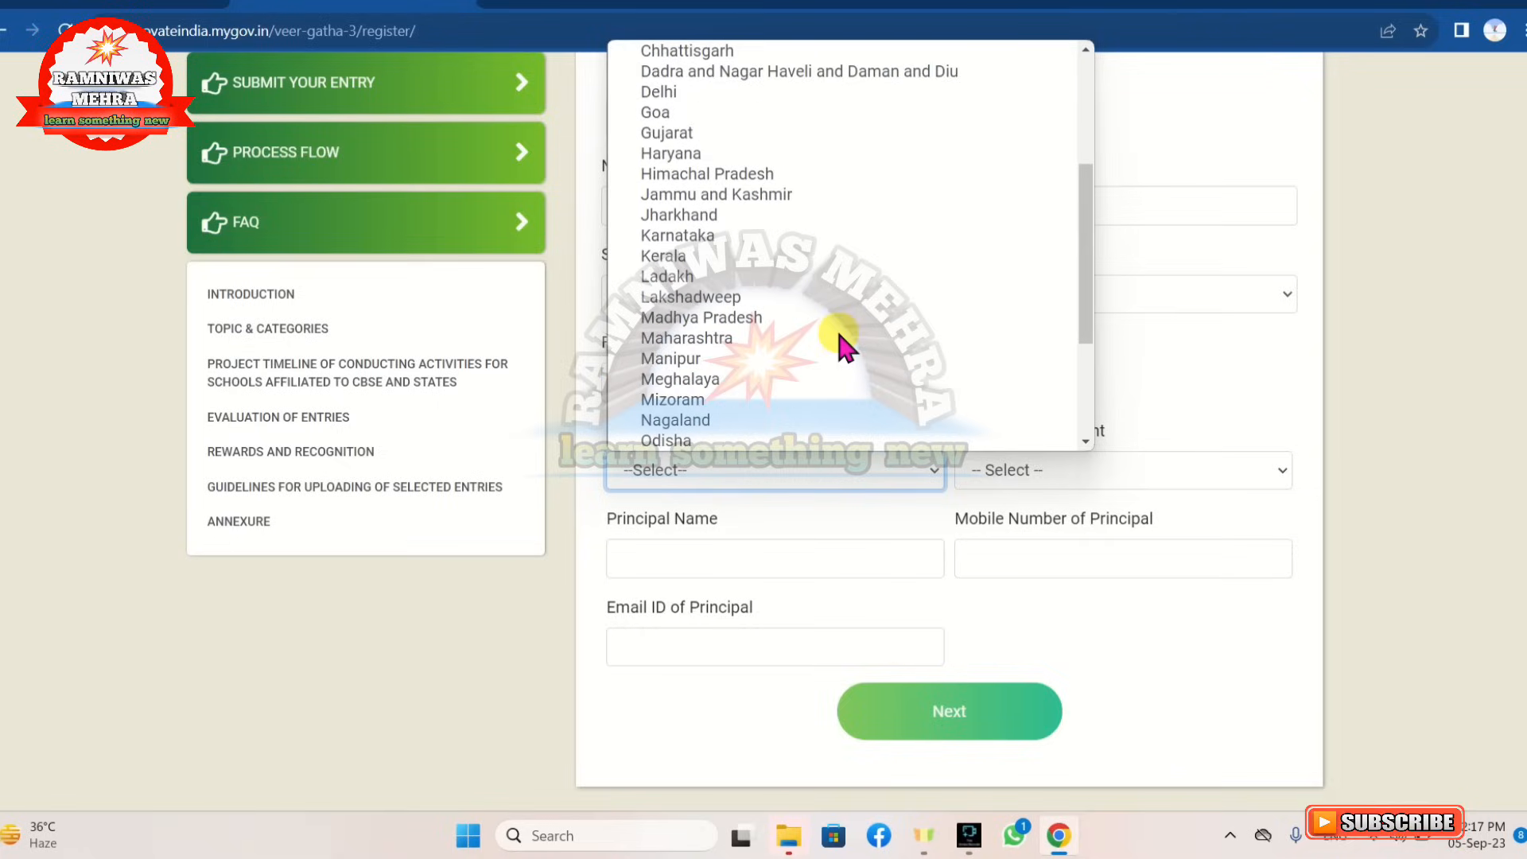
pyautogui.click(838, 332)
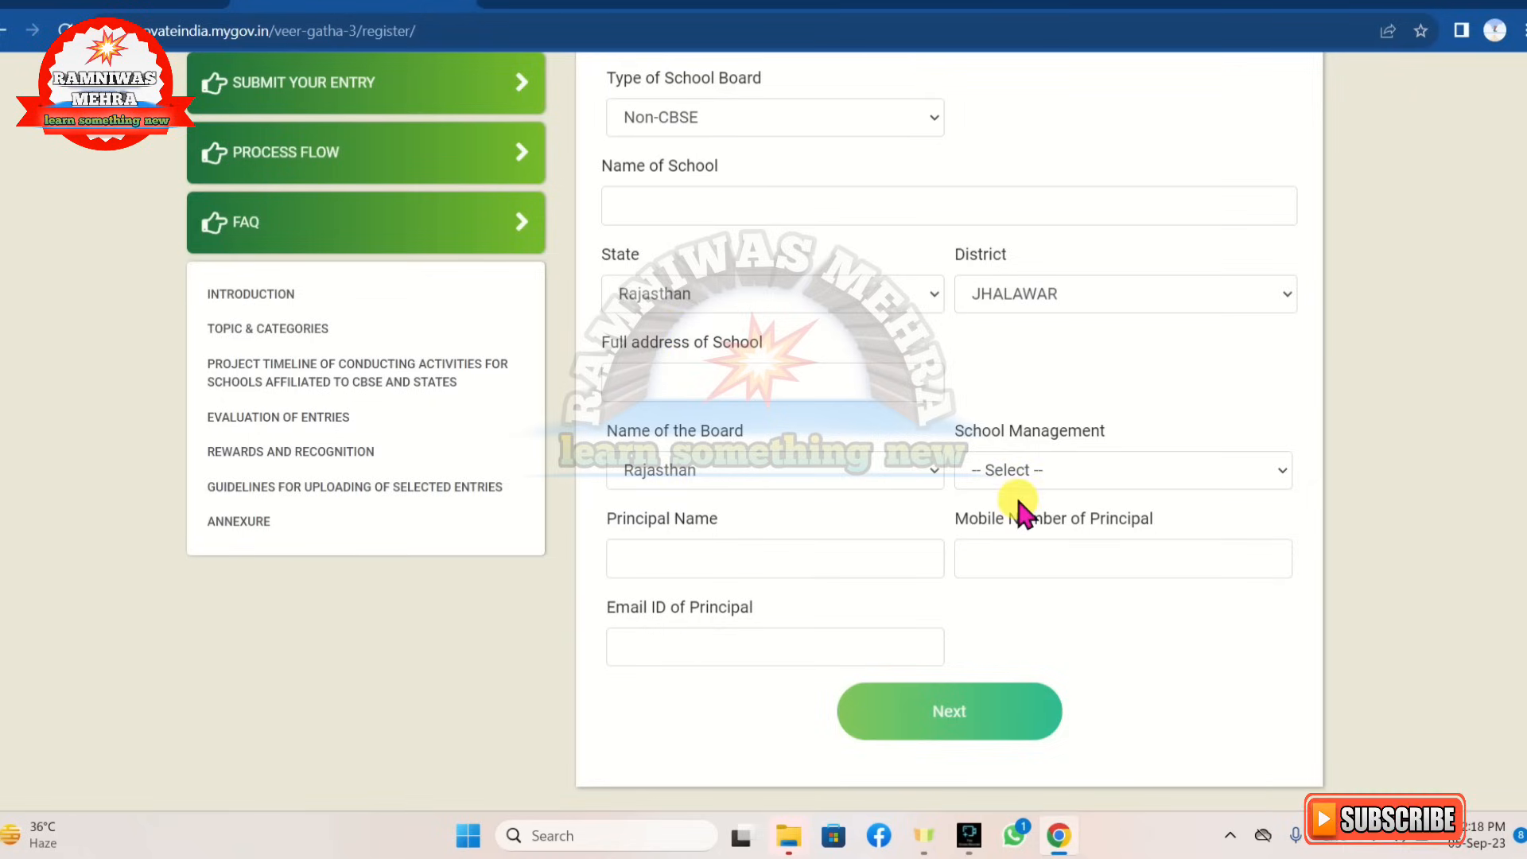
pyautogui.click(1088, 473)
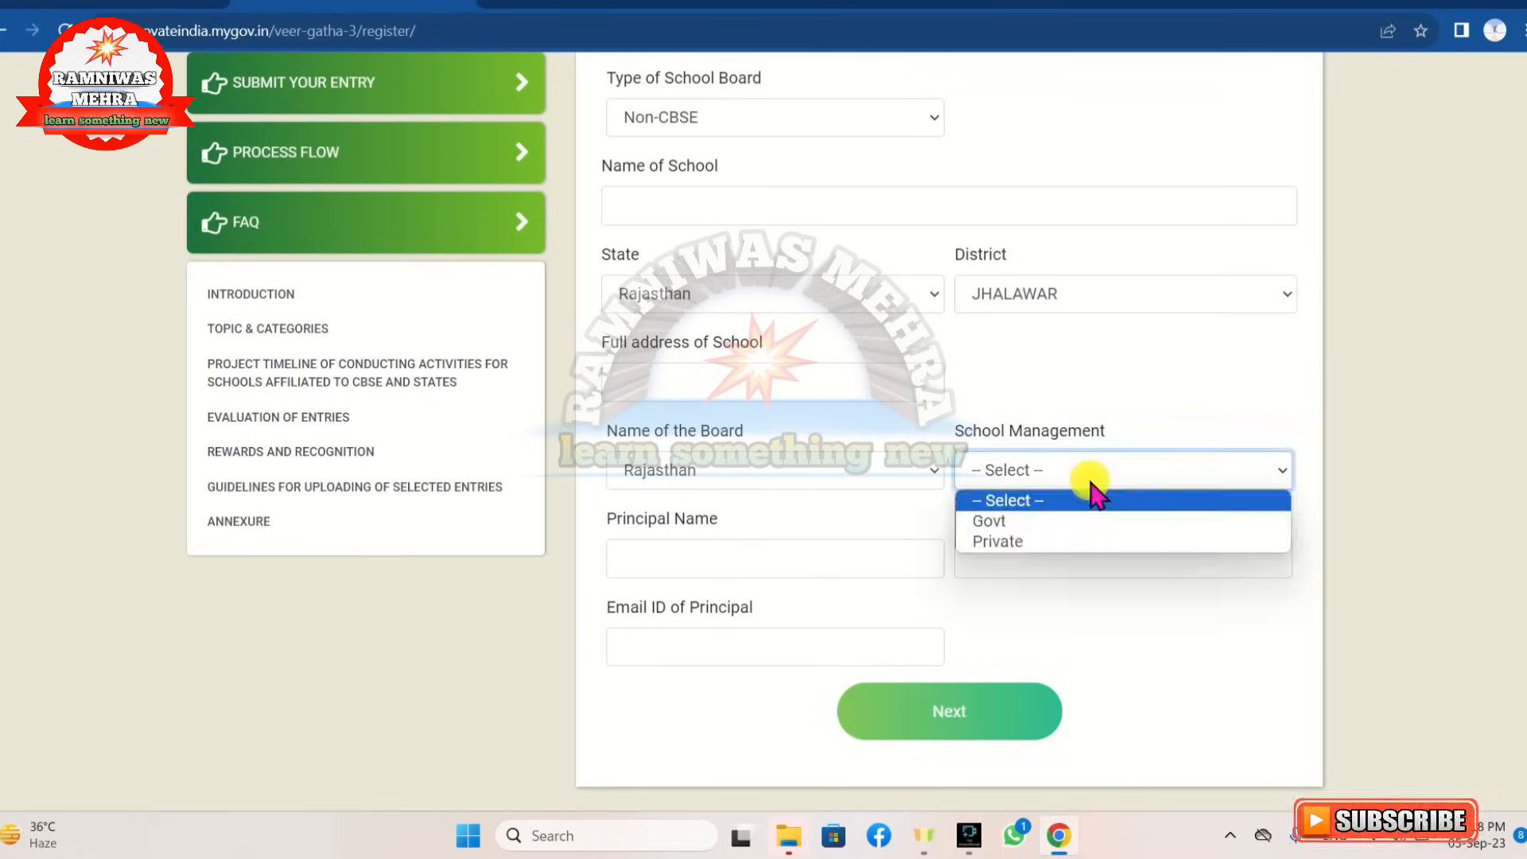
pyautogui.click(1062, 519)
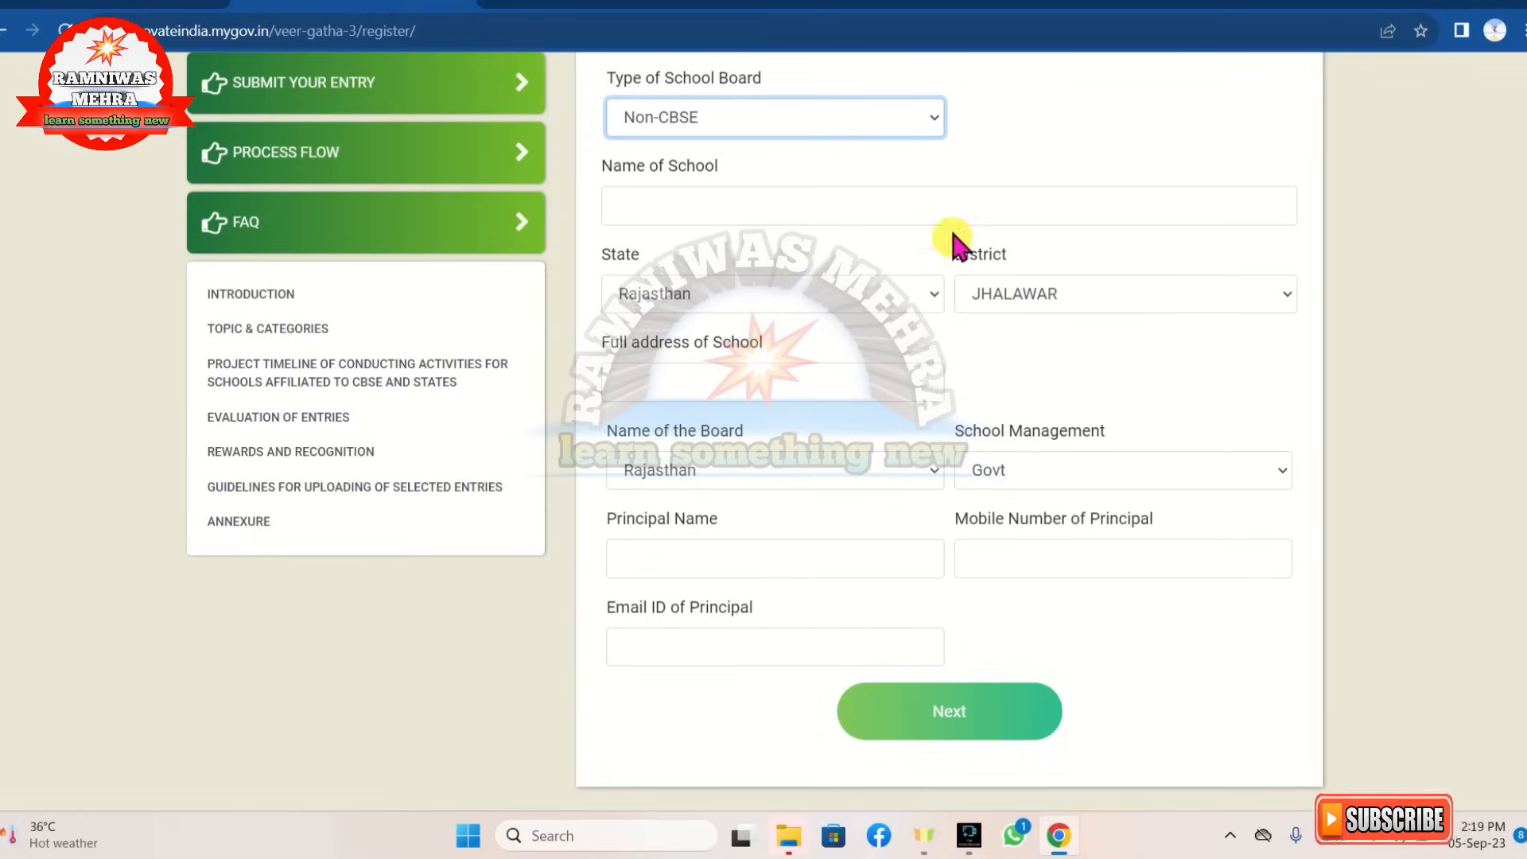
# - Switch the school board type to CBSE, choose Govt as school management there, and return the board type to Non-CBSE
pyautogui.click(889, 113)
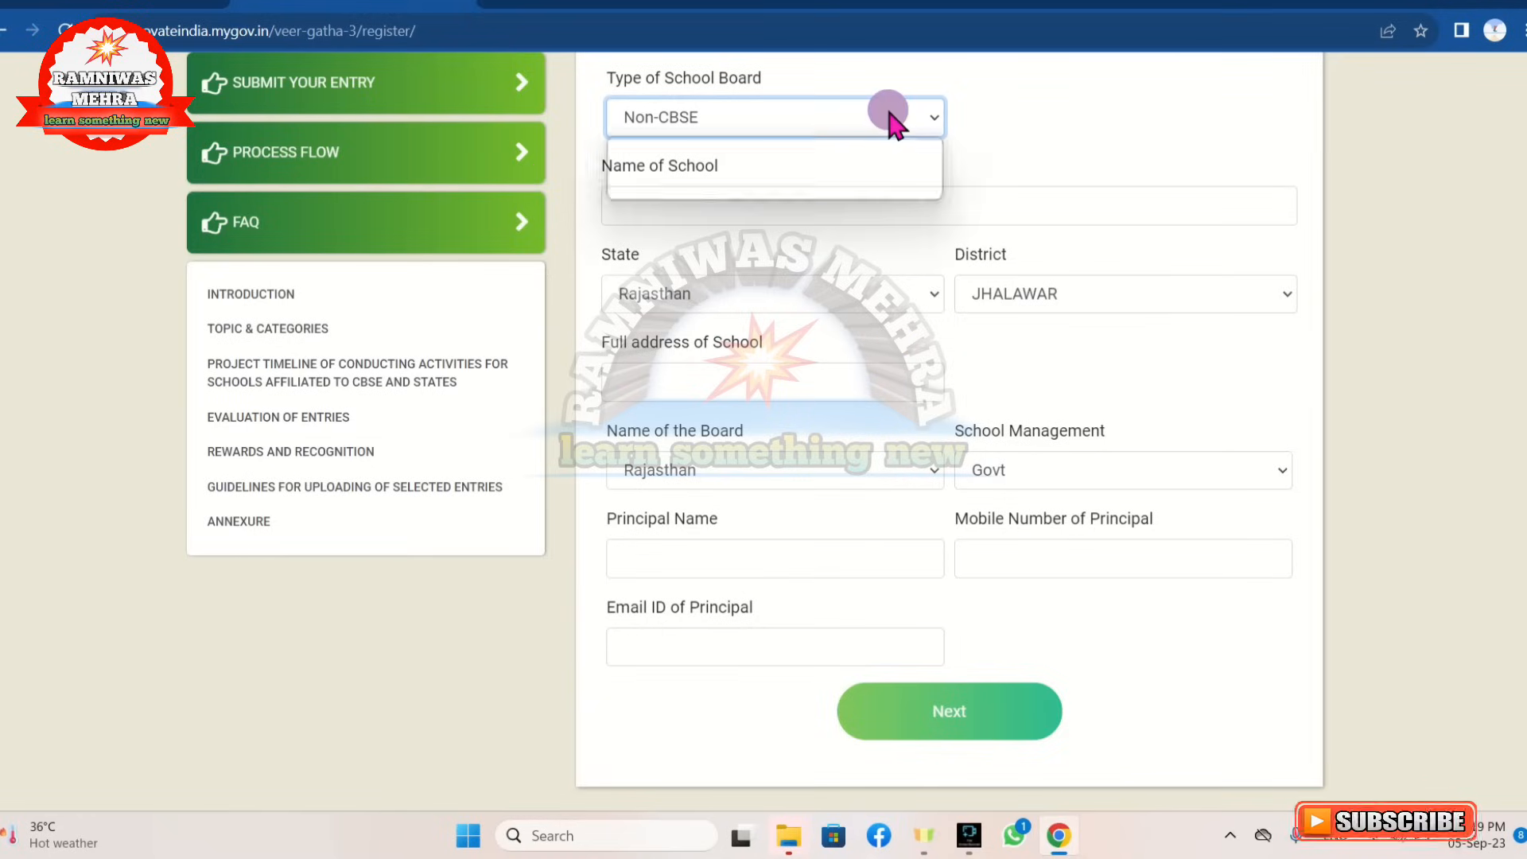
pyautogui.click(848, 168)
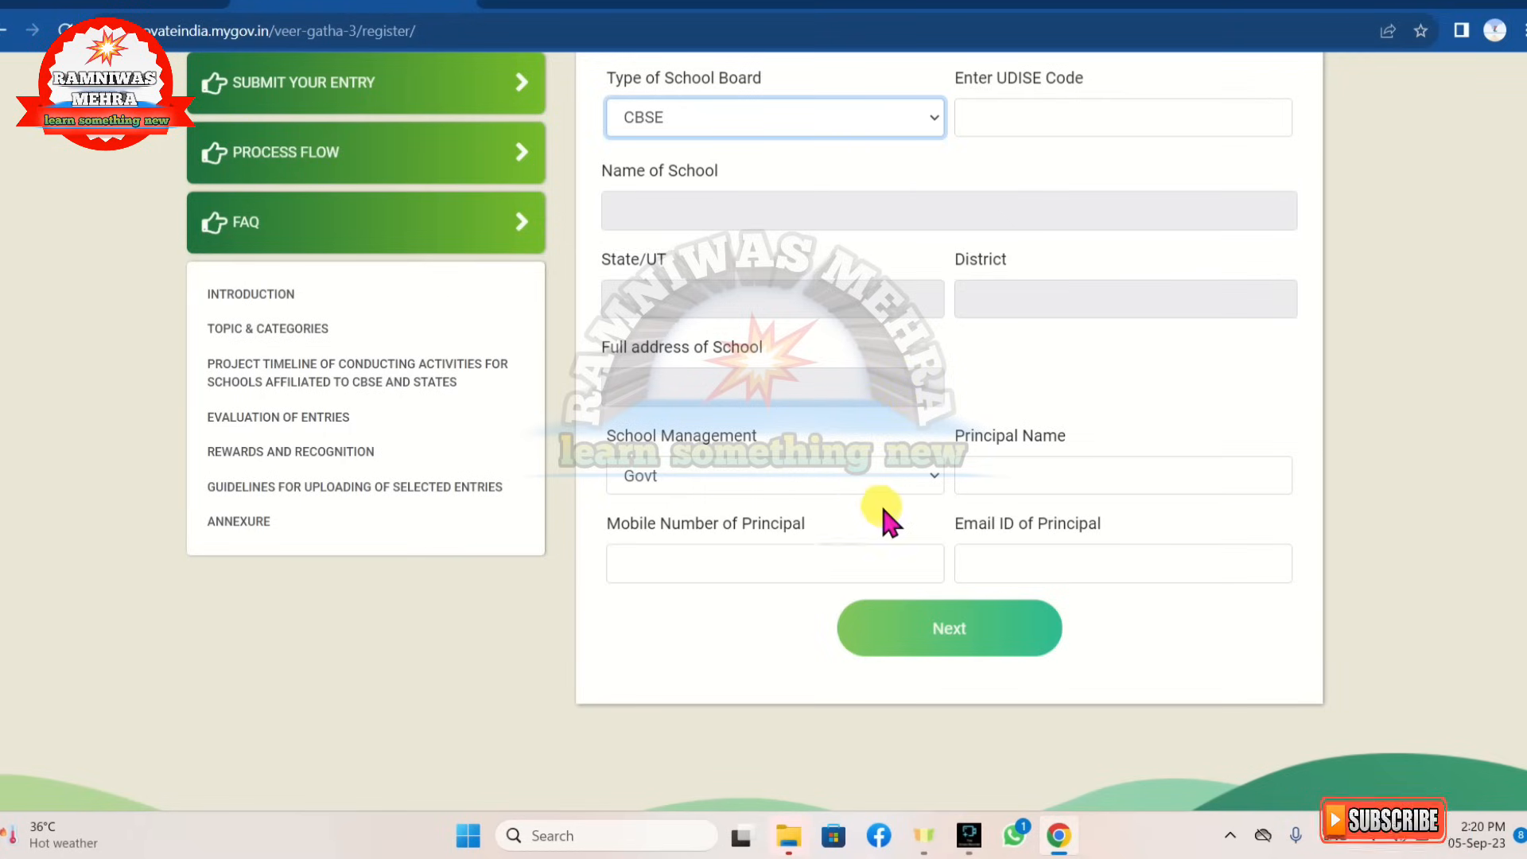
pyautogui.click(932, 487)
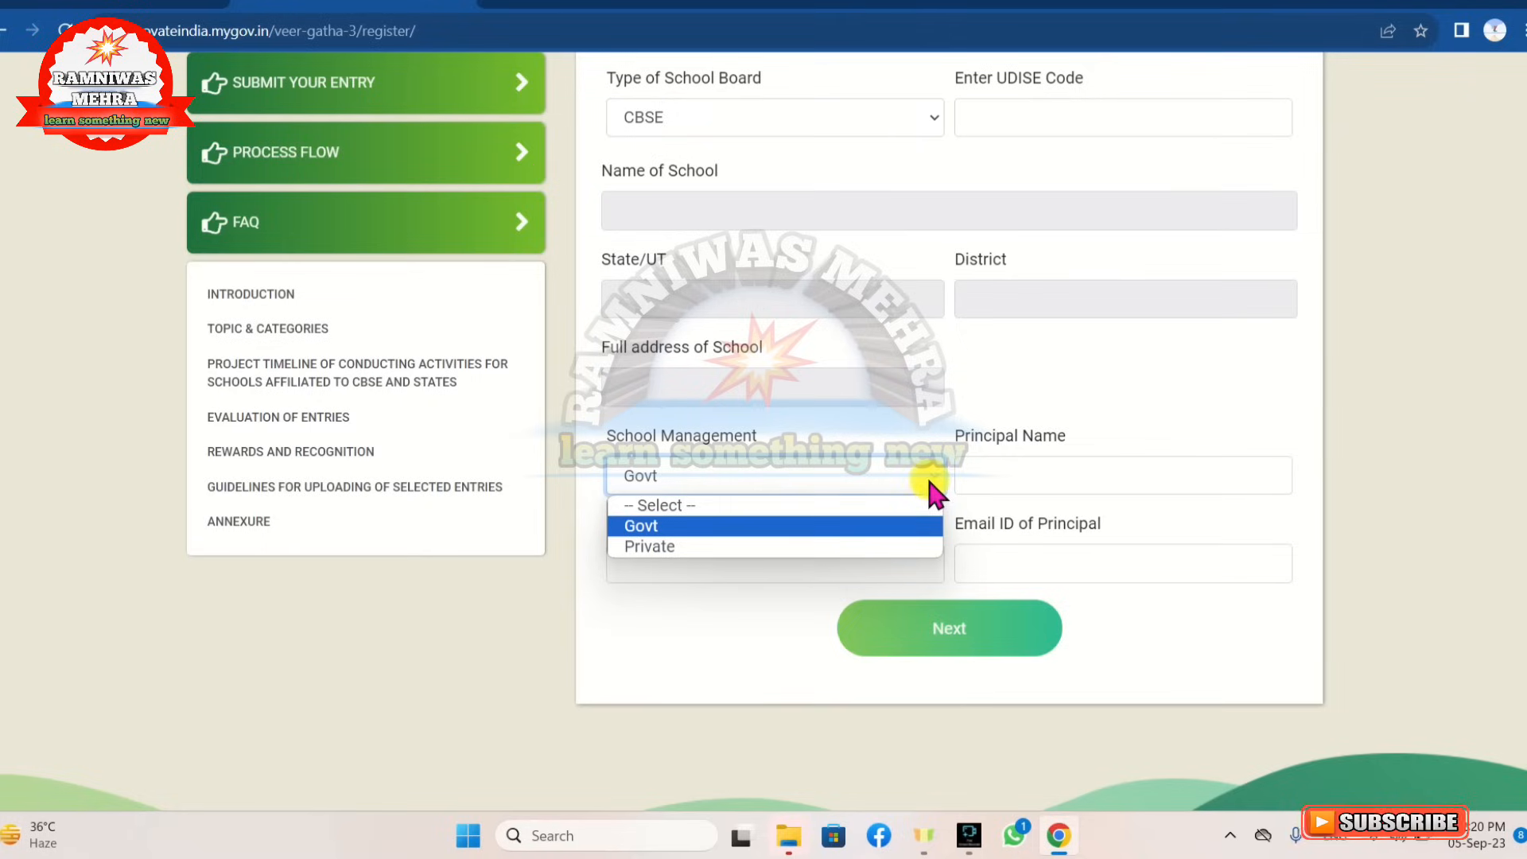
pyautogui.click(898, 528)
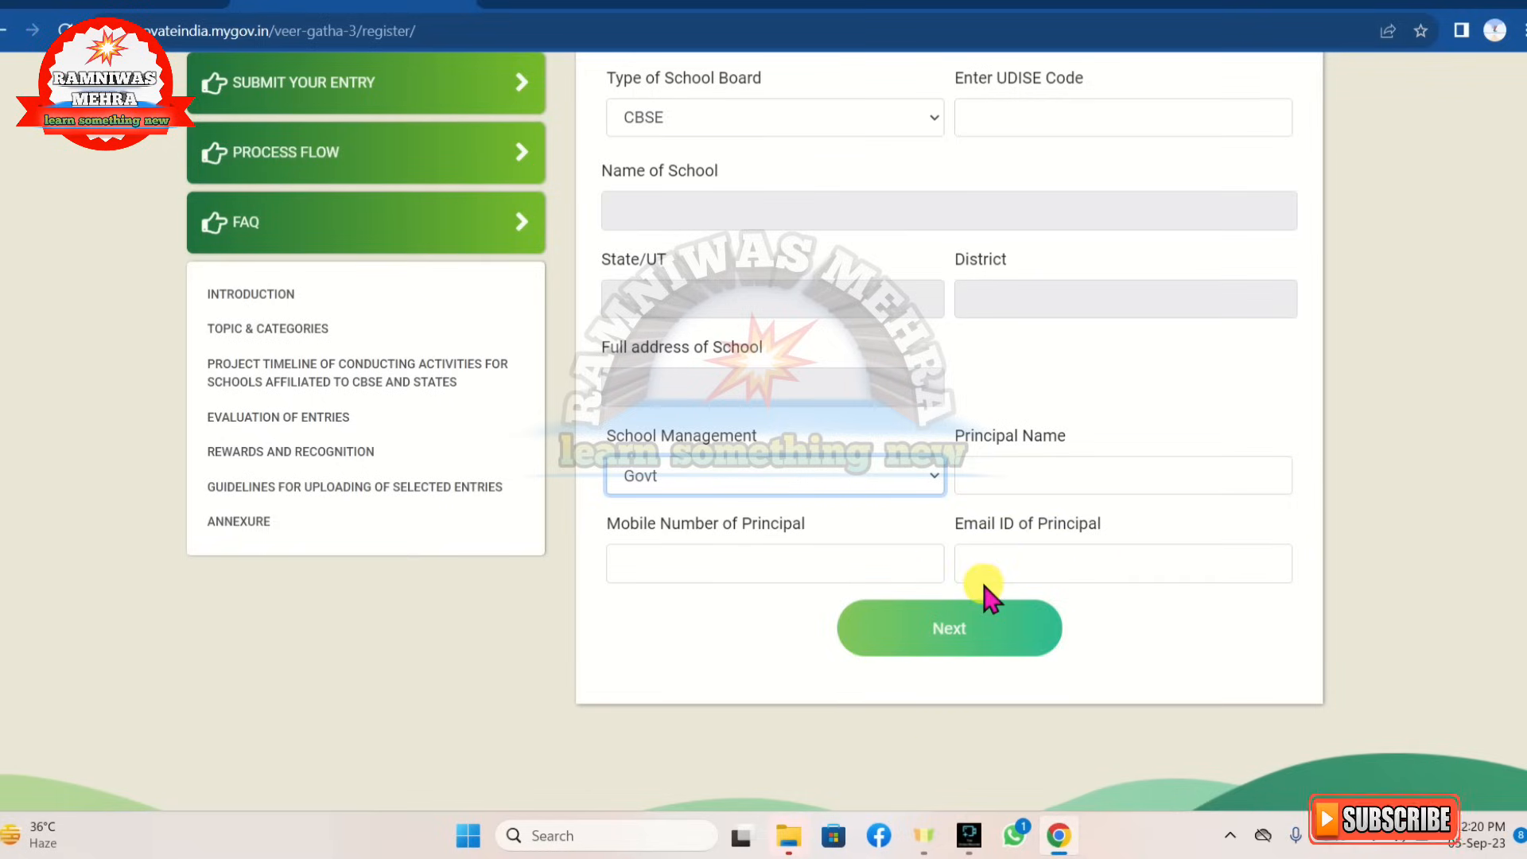
pyautogui.click(882, 111)
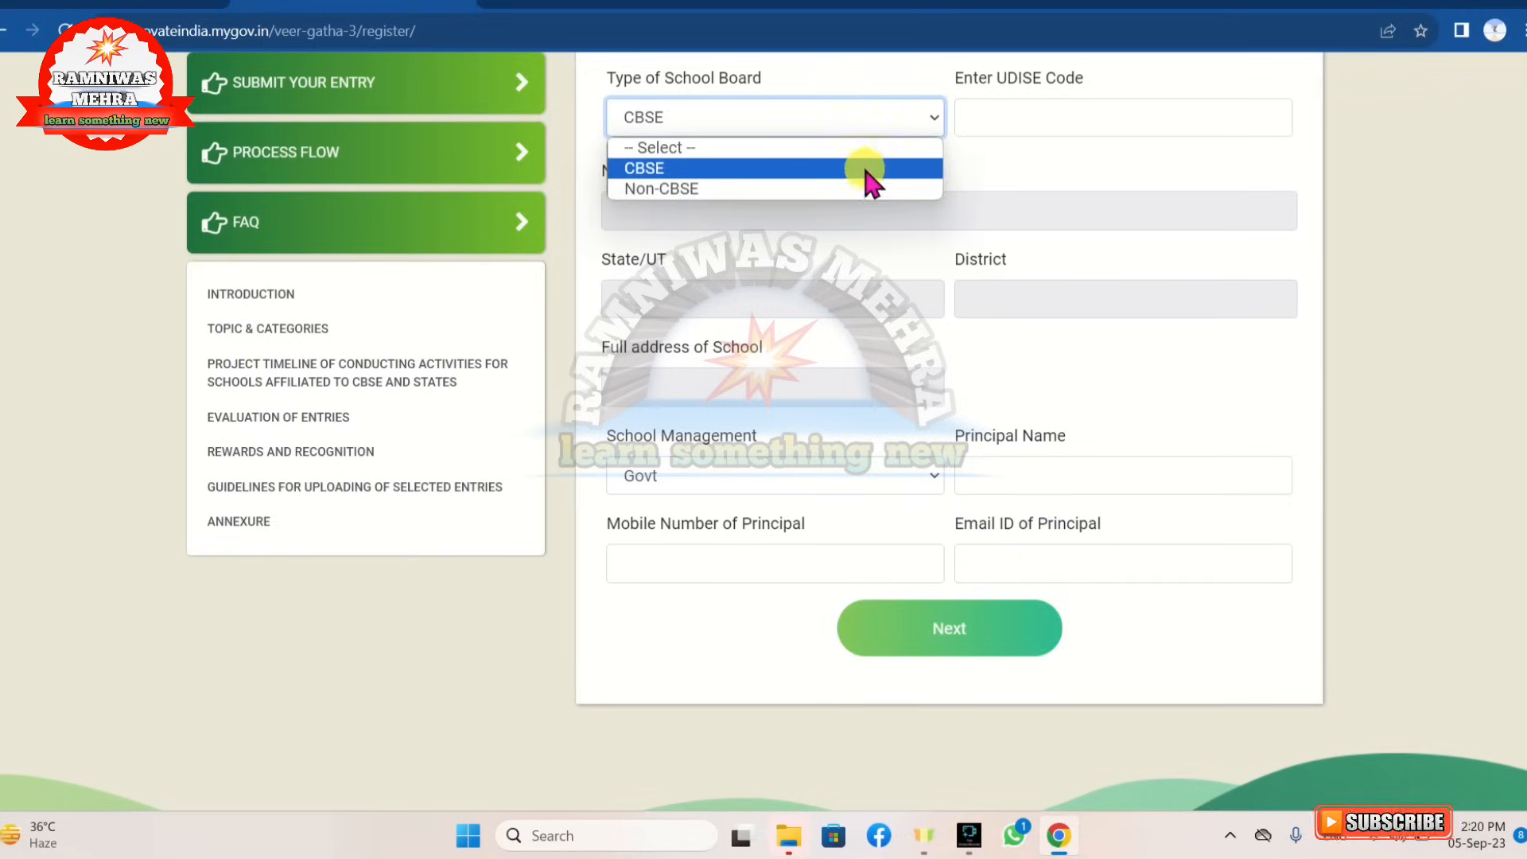
pyautogui.click(859, 188)
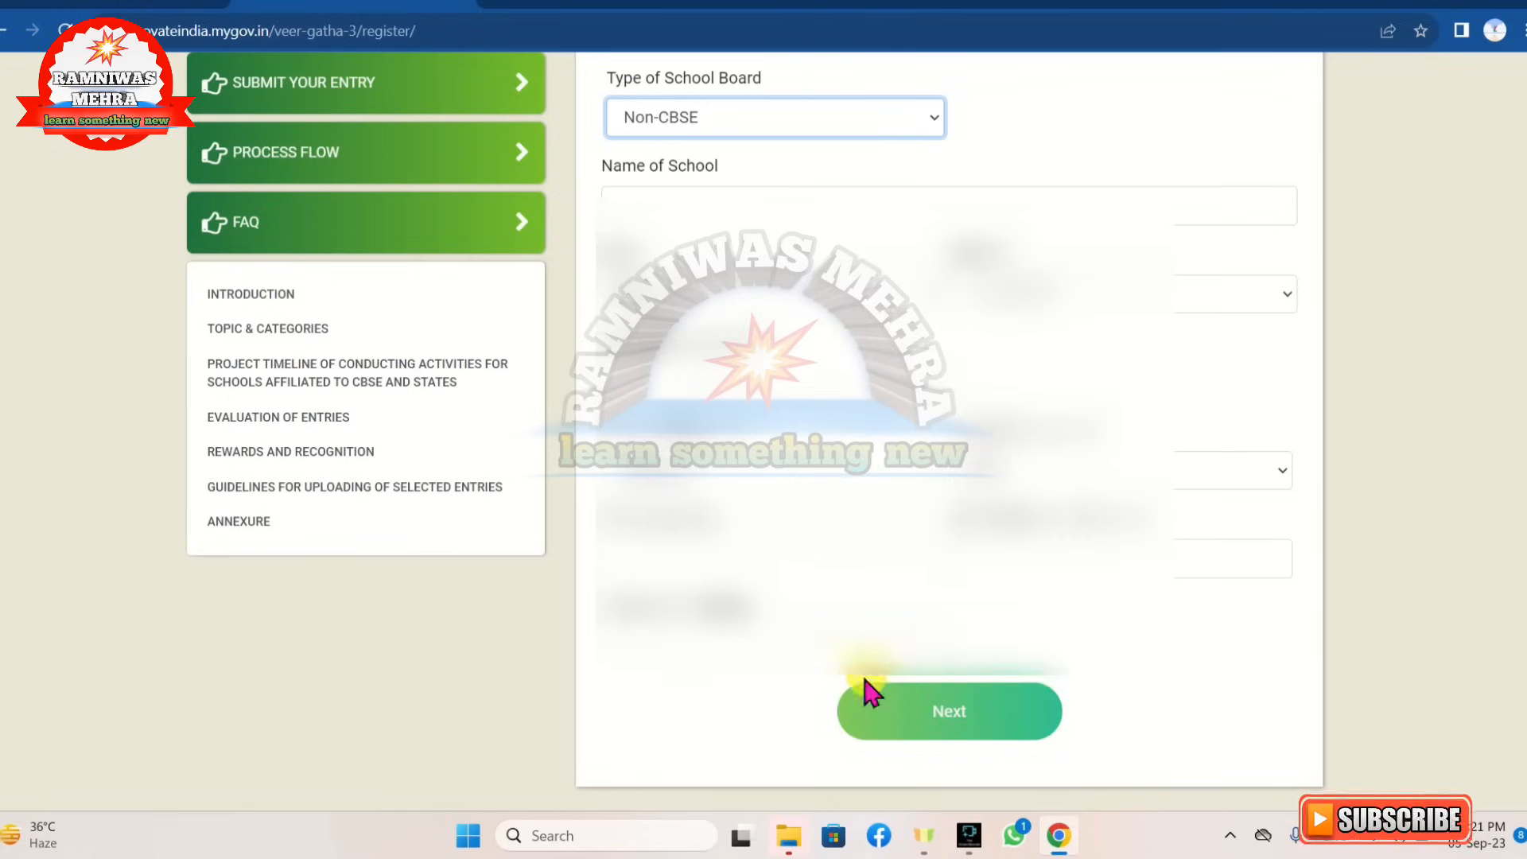
# - Submit the completed school and principal details and accept that no changes are permitted after submission
pyautogui.click(985, 752)
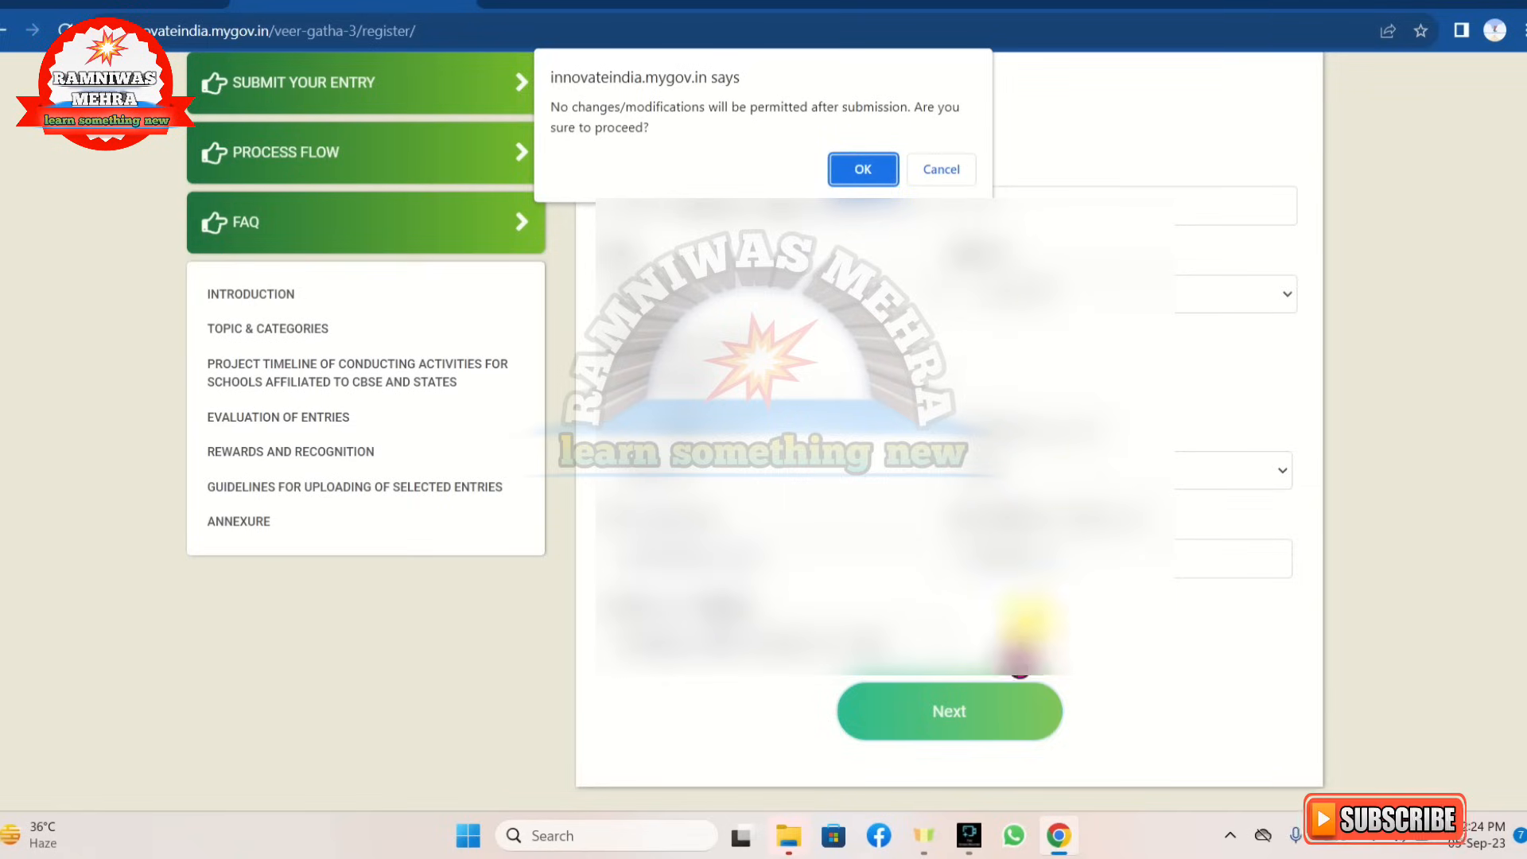
pyautogui.click(865, 168)
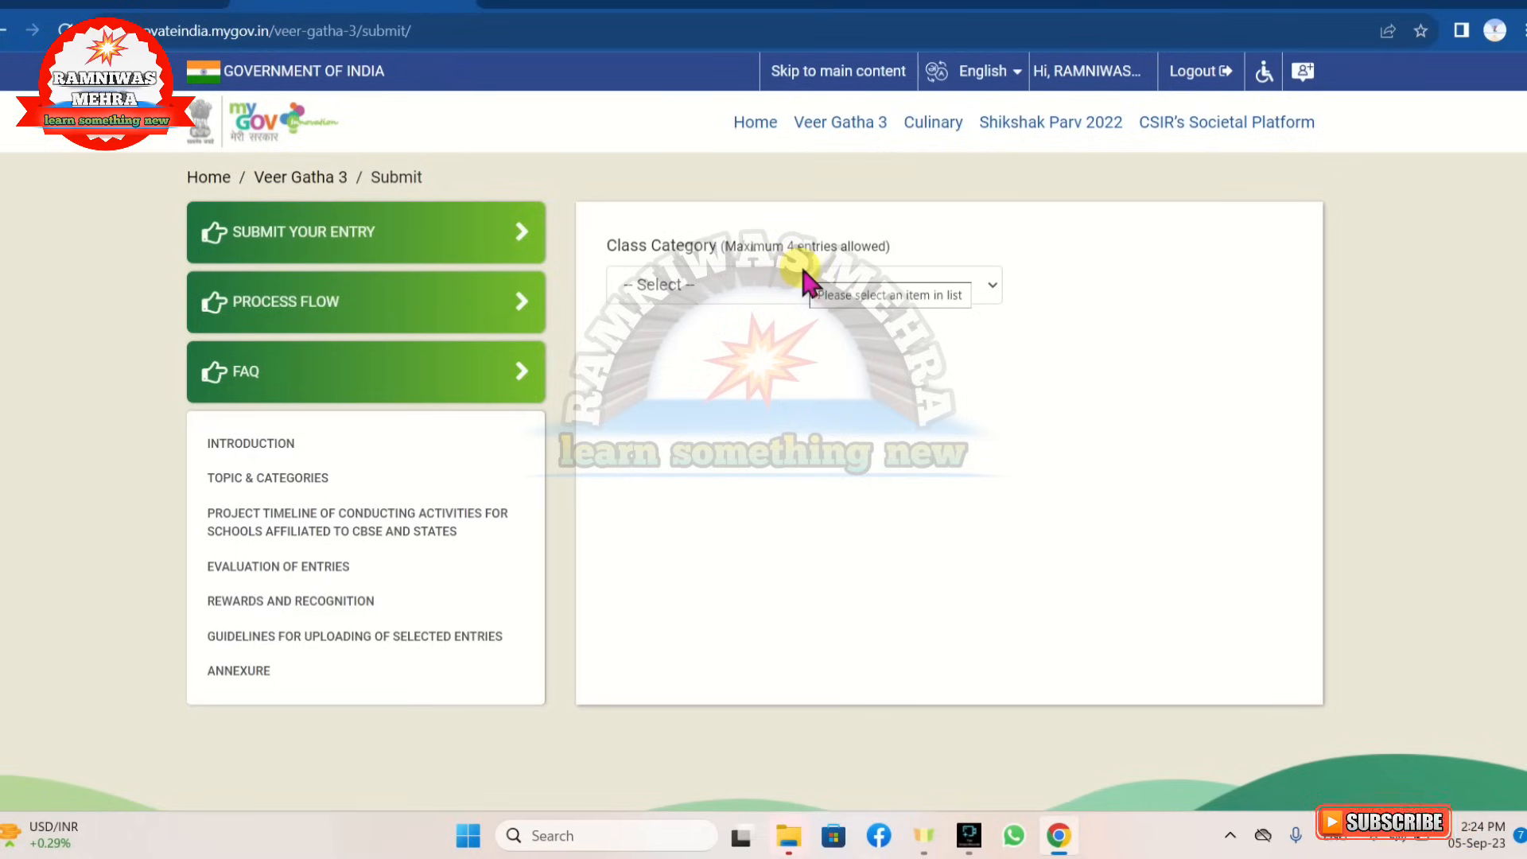
# - Set the entry's class category to Classes 3rd to 5th and its activity to Painting/Drawing
pyautogui.click(723, 285)
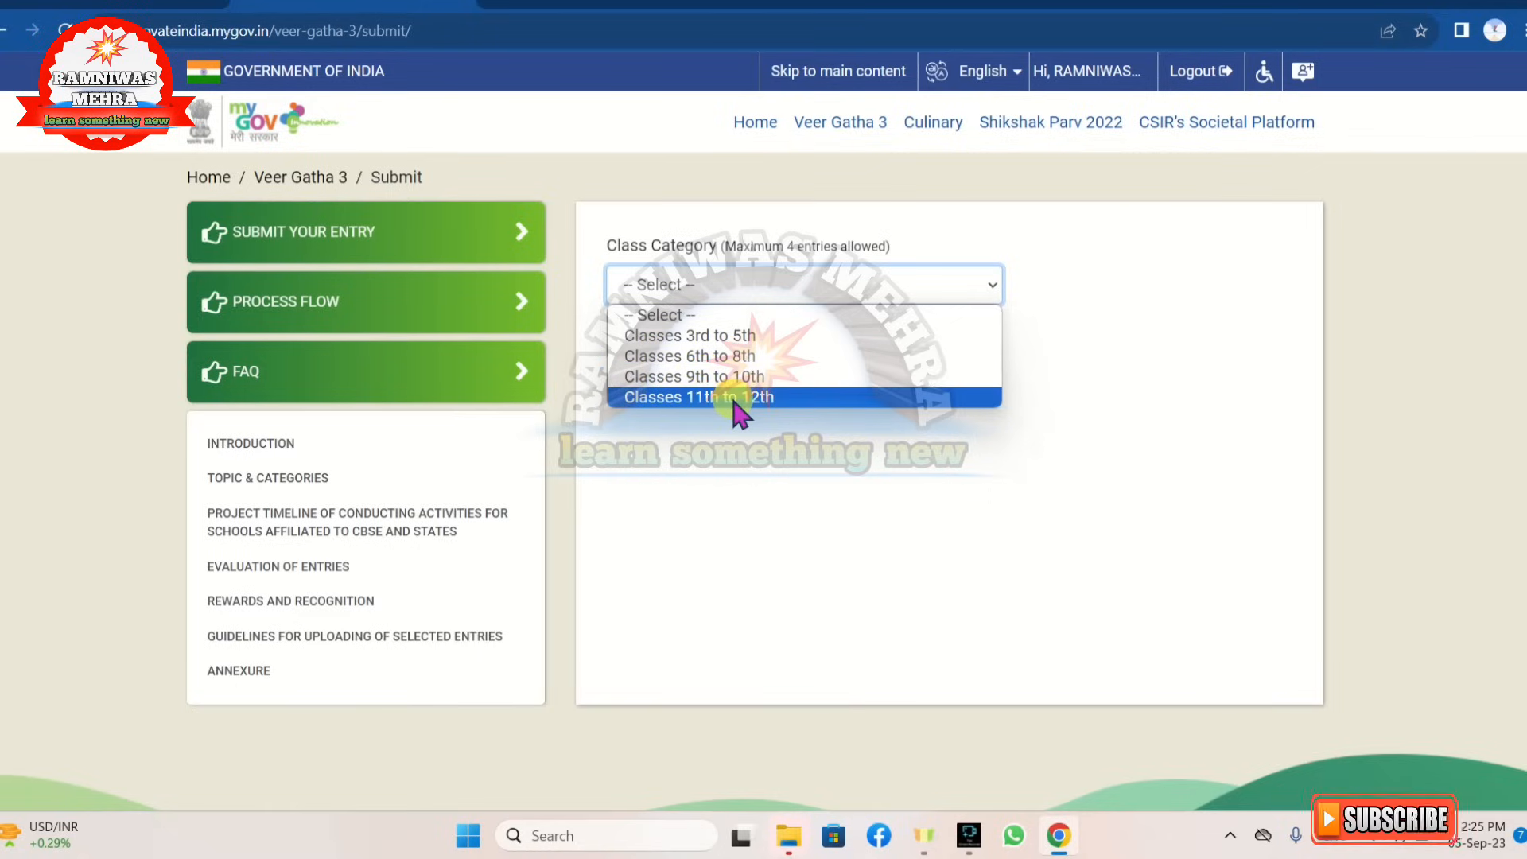
pyautogui.click(751, 336)
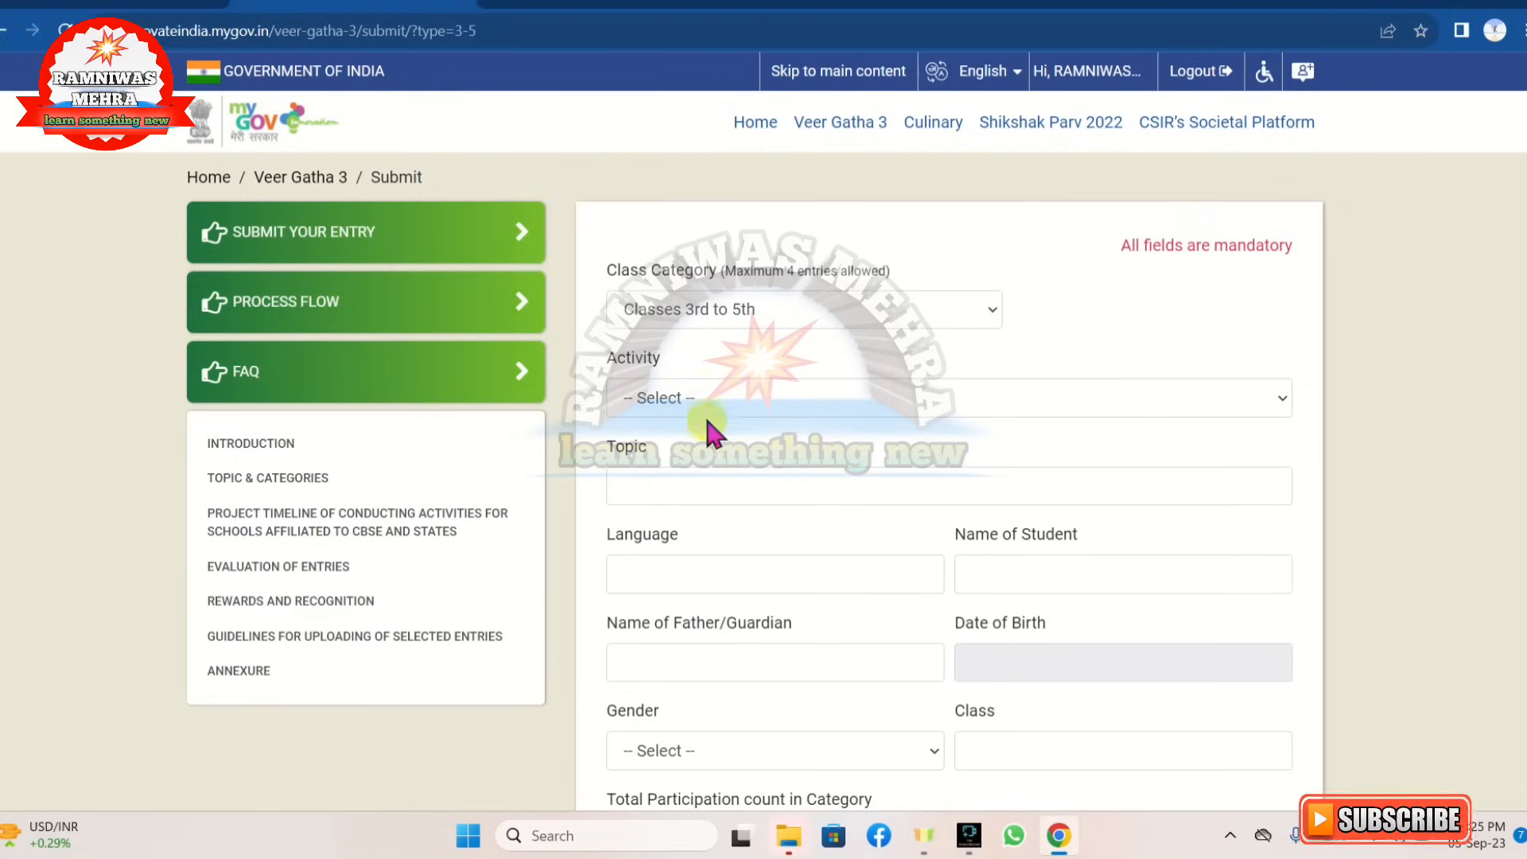
pyautogui.click(642, 400)
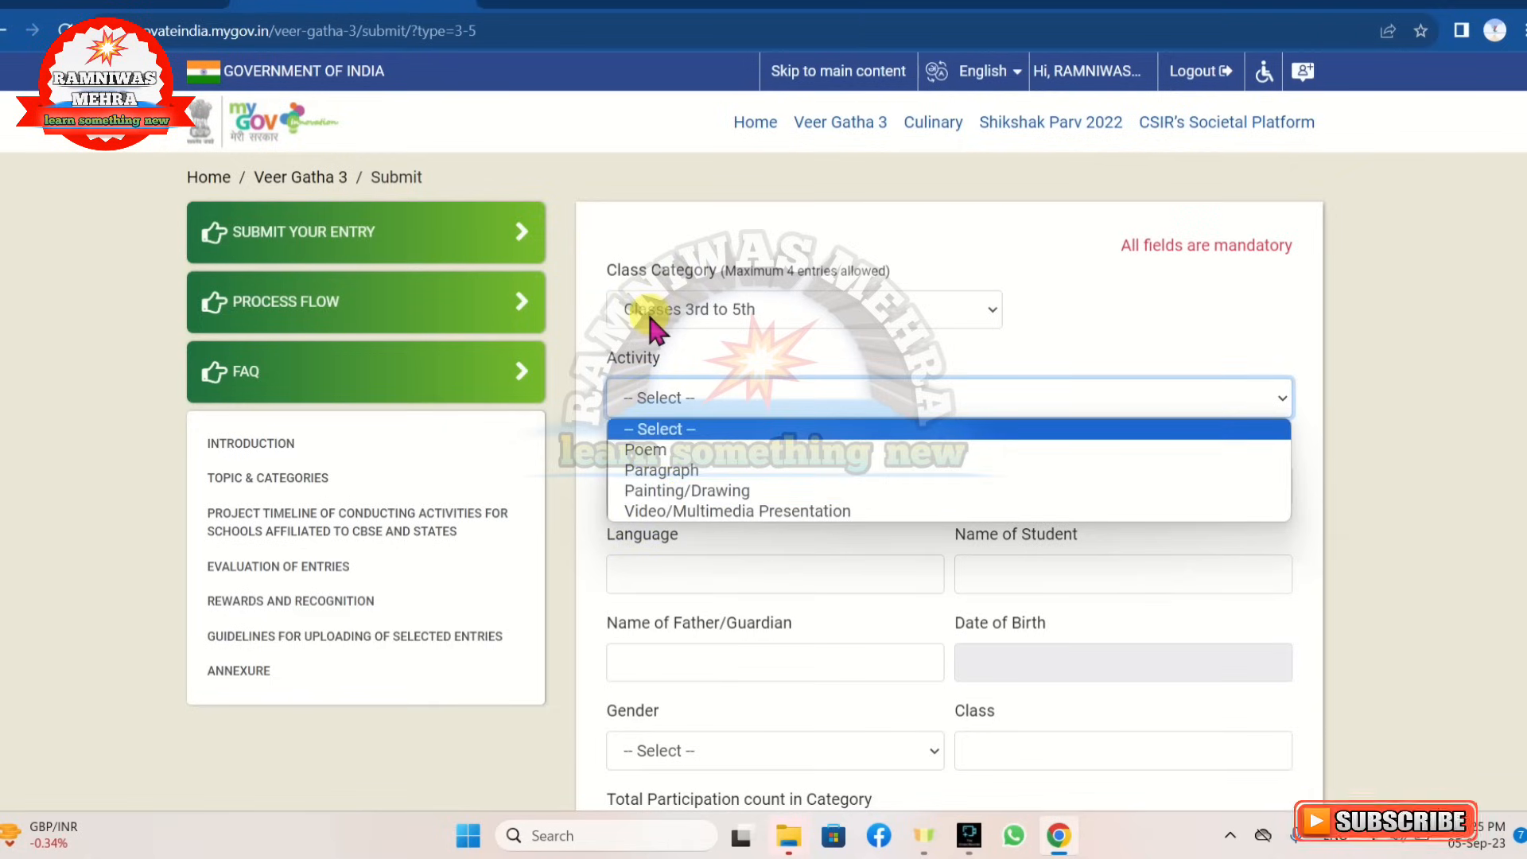
pyautogui.click(731, 491)
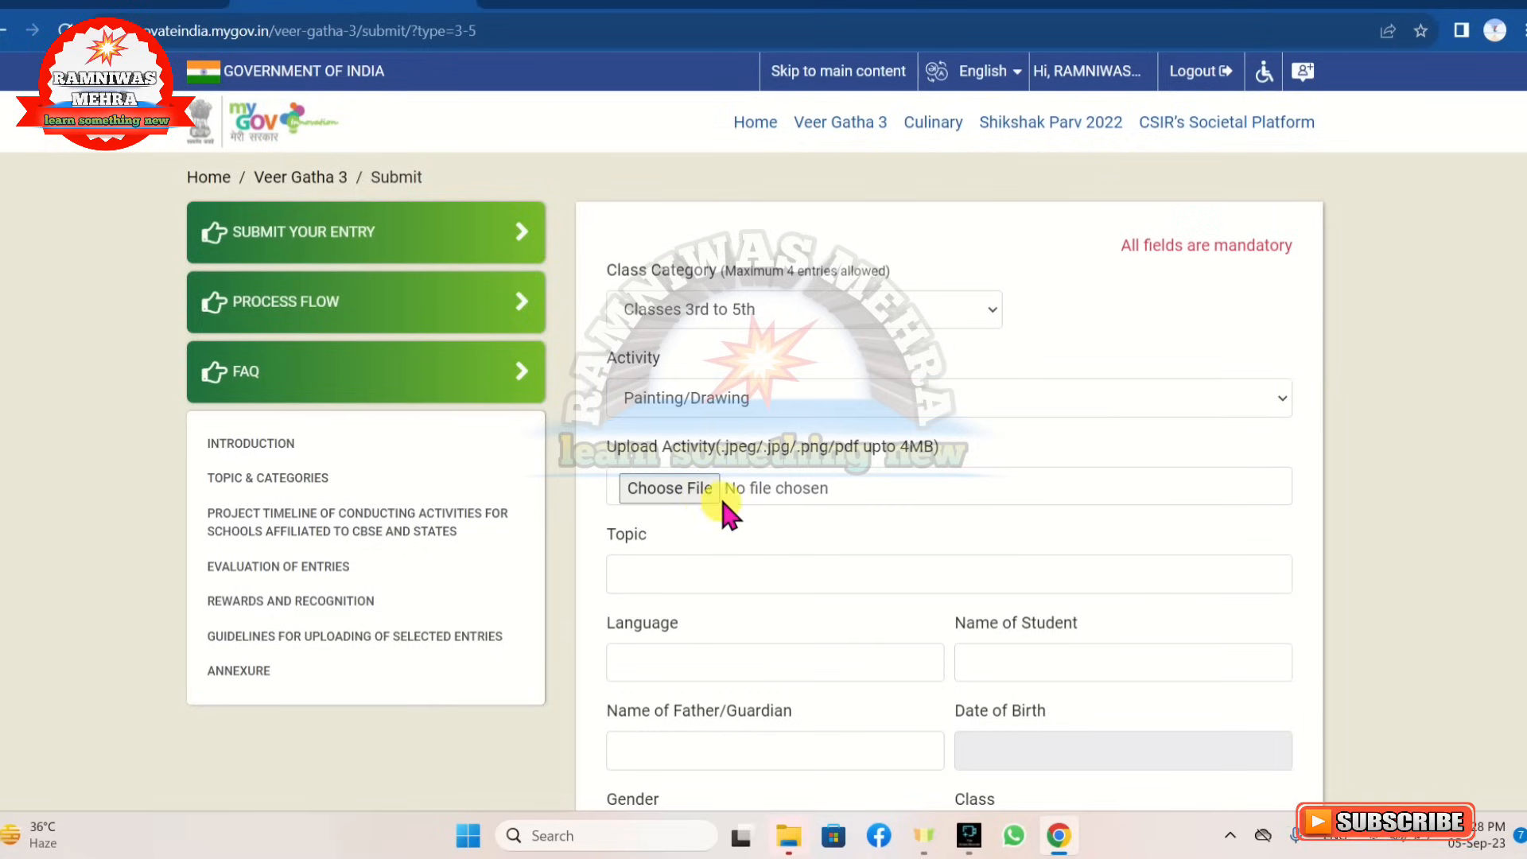
# - Upload the image WhatsApp Image 2023-09-05 at 14.28.18 from the Desktop as the entry's activity file
pyautogui.click(659, 493)
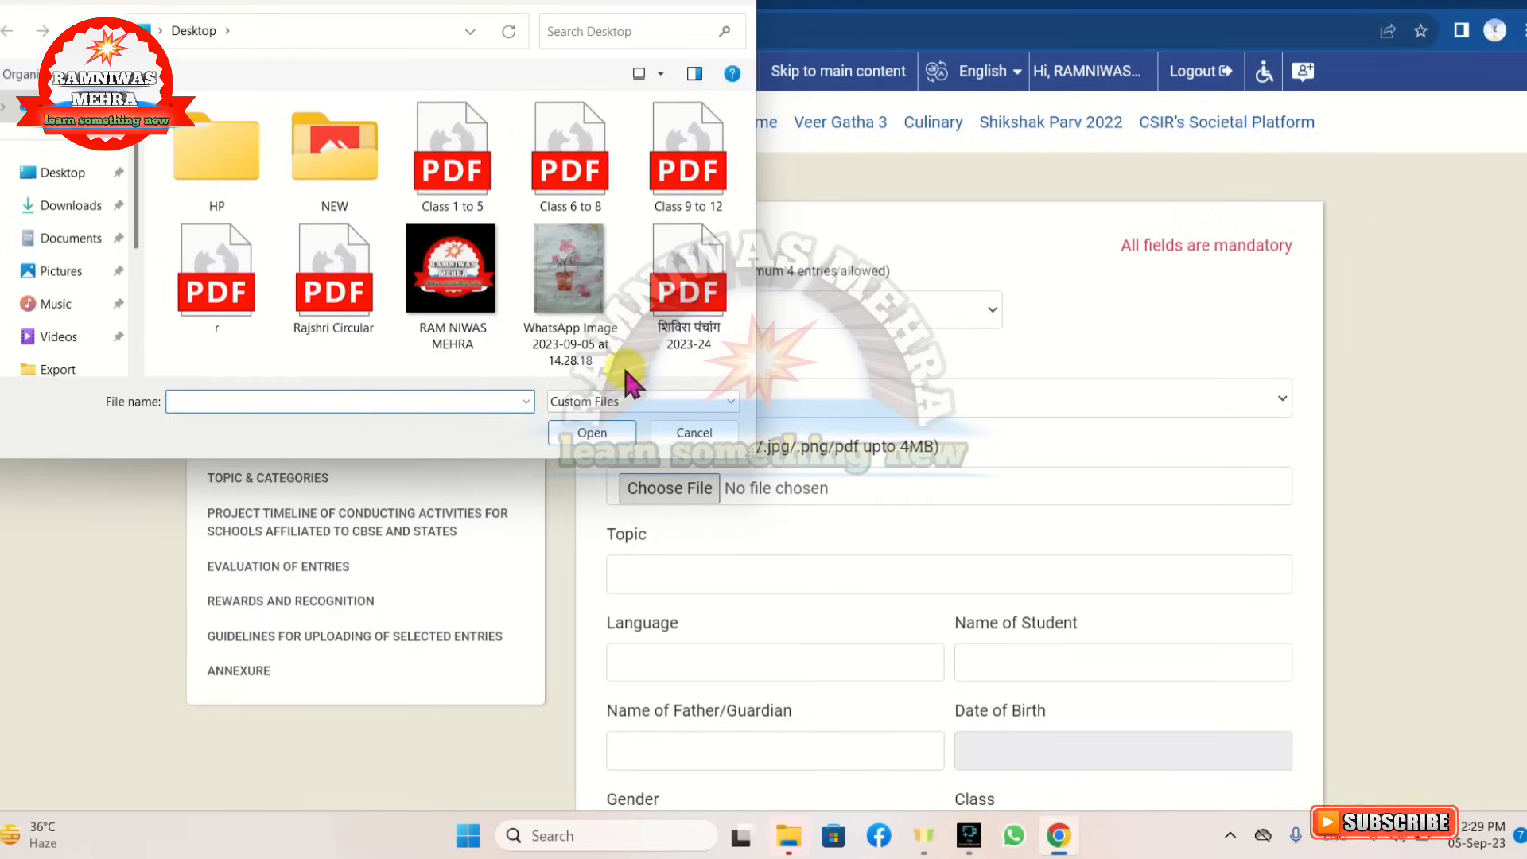
pyautogui.click(593, 310)
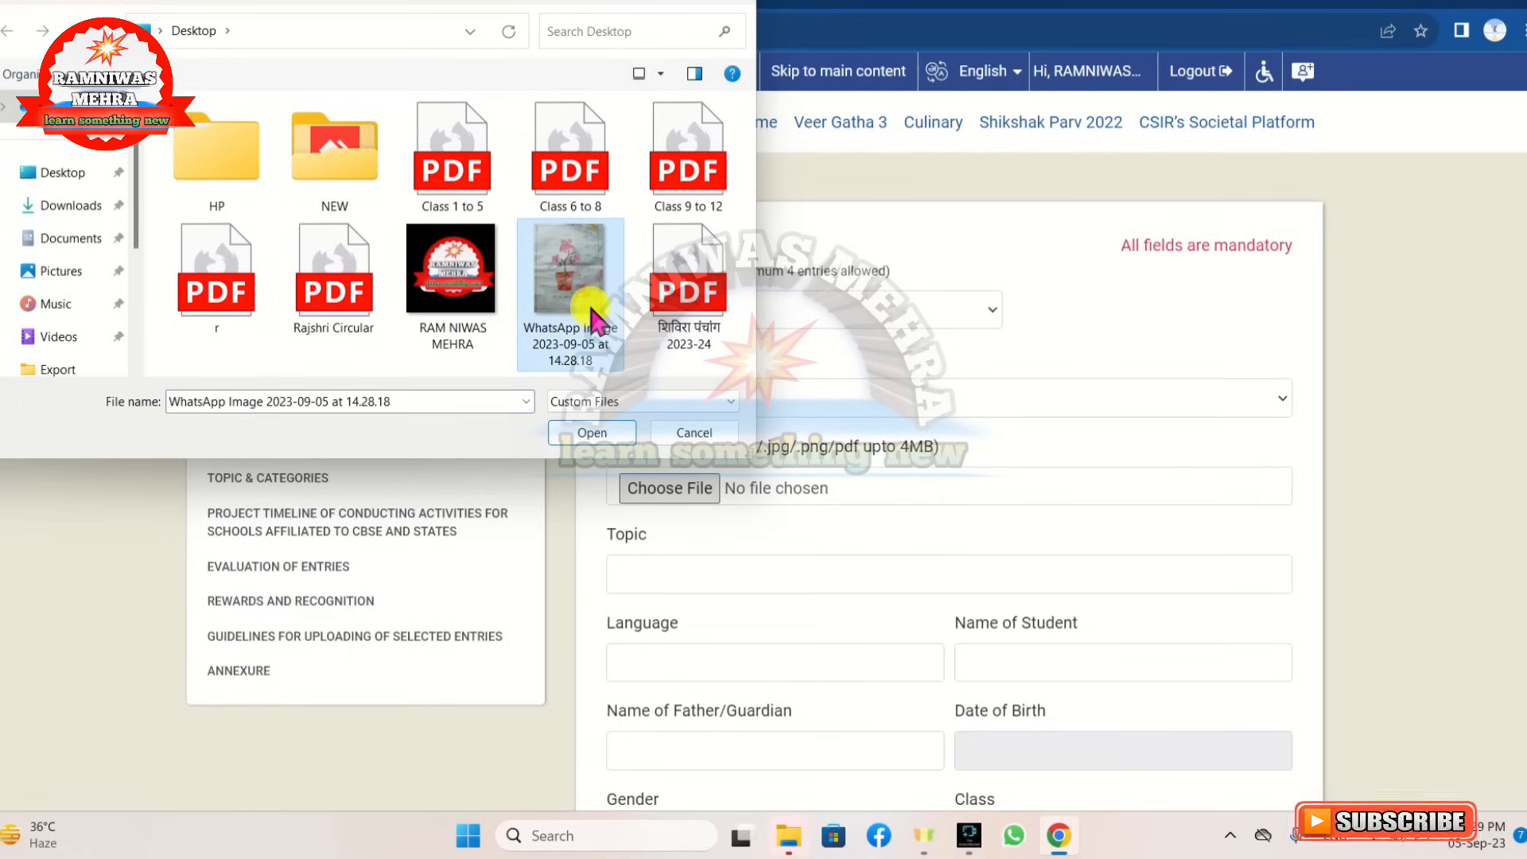
pyautogui.click(578, 432)
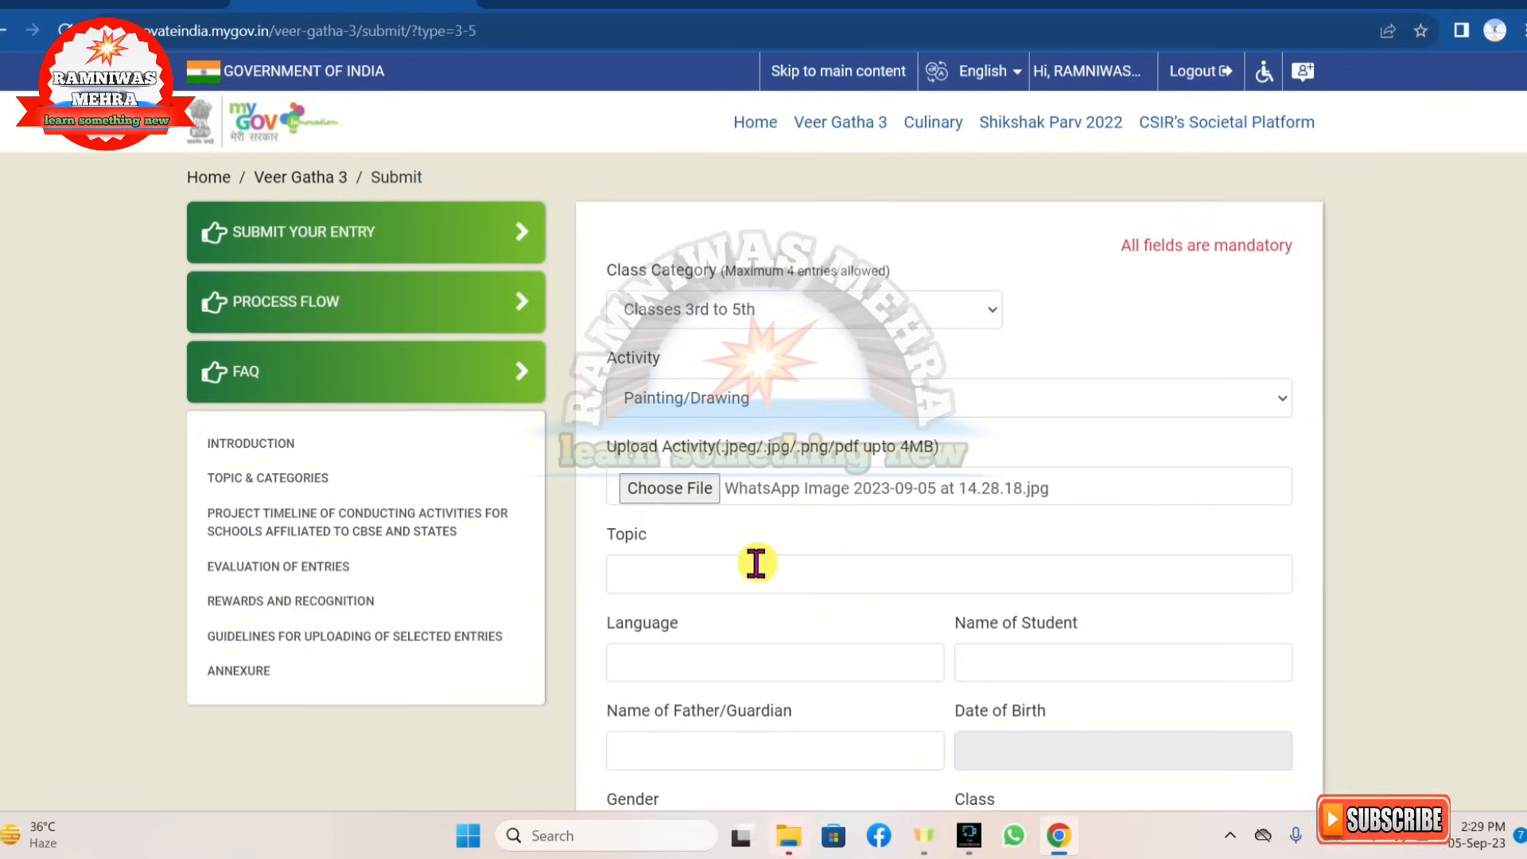
# - Fill in the student's date of birth by choosing its year, month and day in the calendar
pyautogui.scroll(-3, 769, 582)
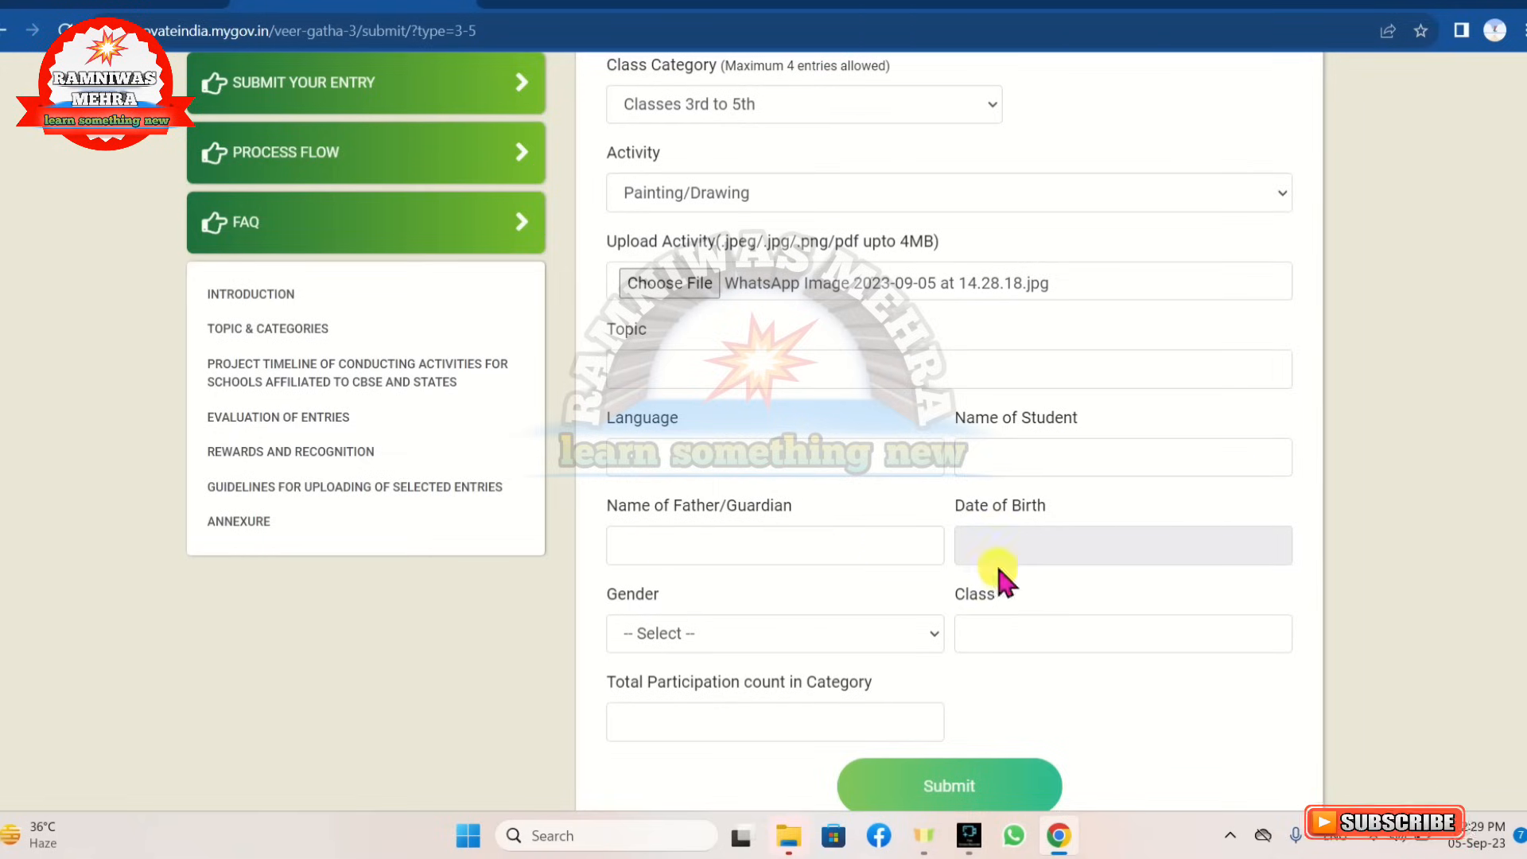
pyautogui.click(1018, 552)
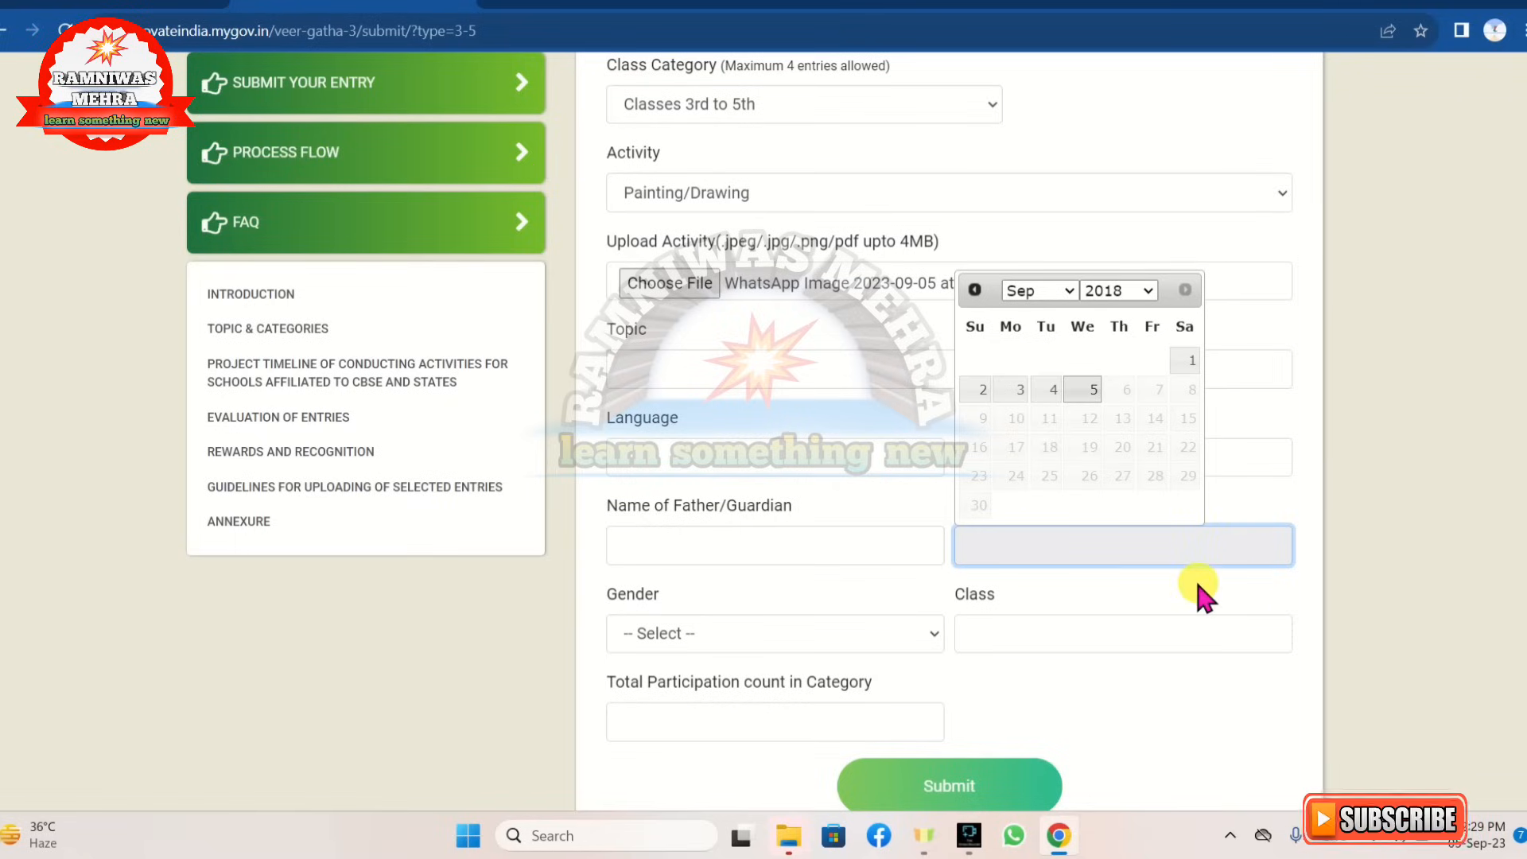
pyautogui.click(779, 517)
pyautogui.click(1003, 546)
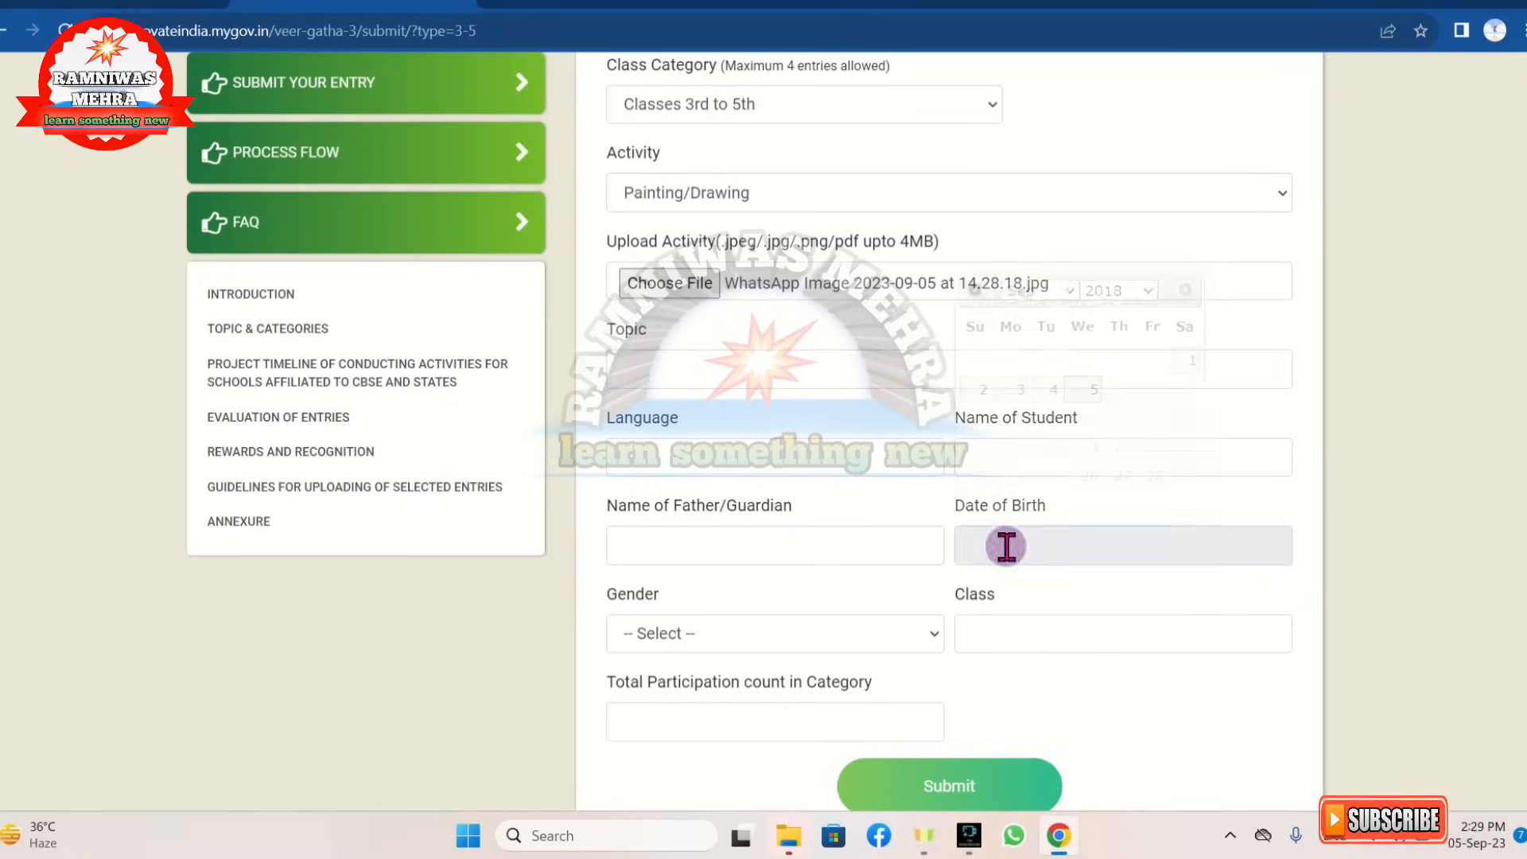
pyautogui.click(1145, 291)
pyautogui.click(1113, 462)
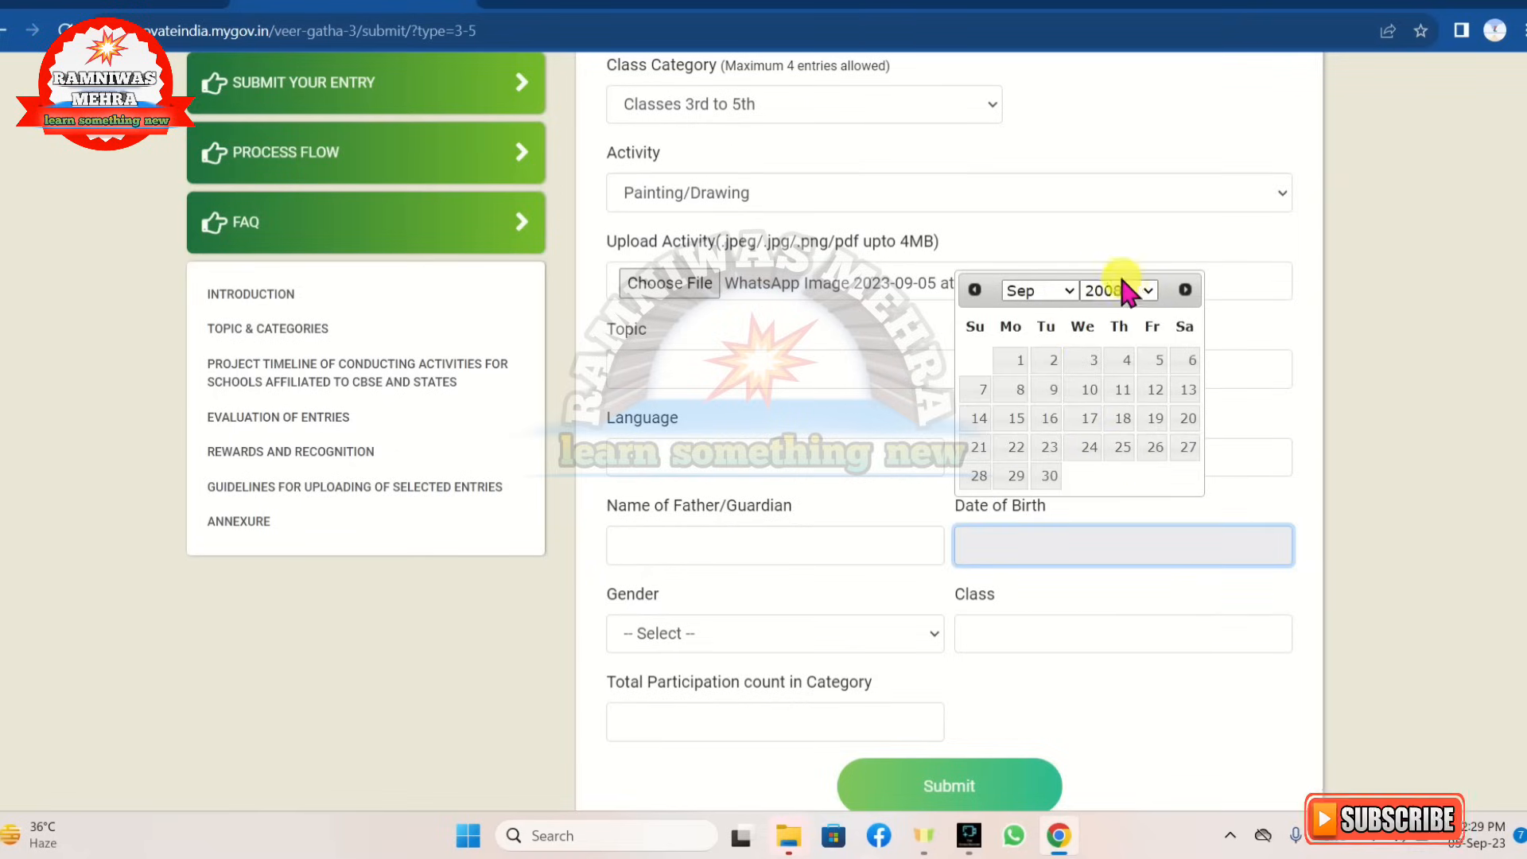
pyautogui.click(1038, 293)
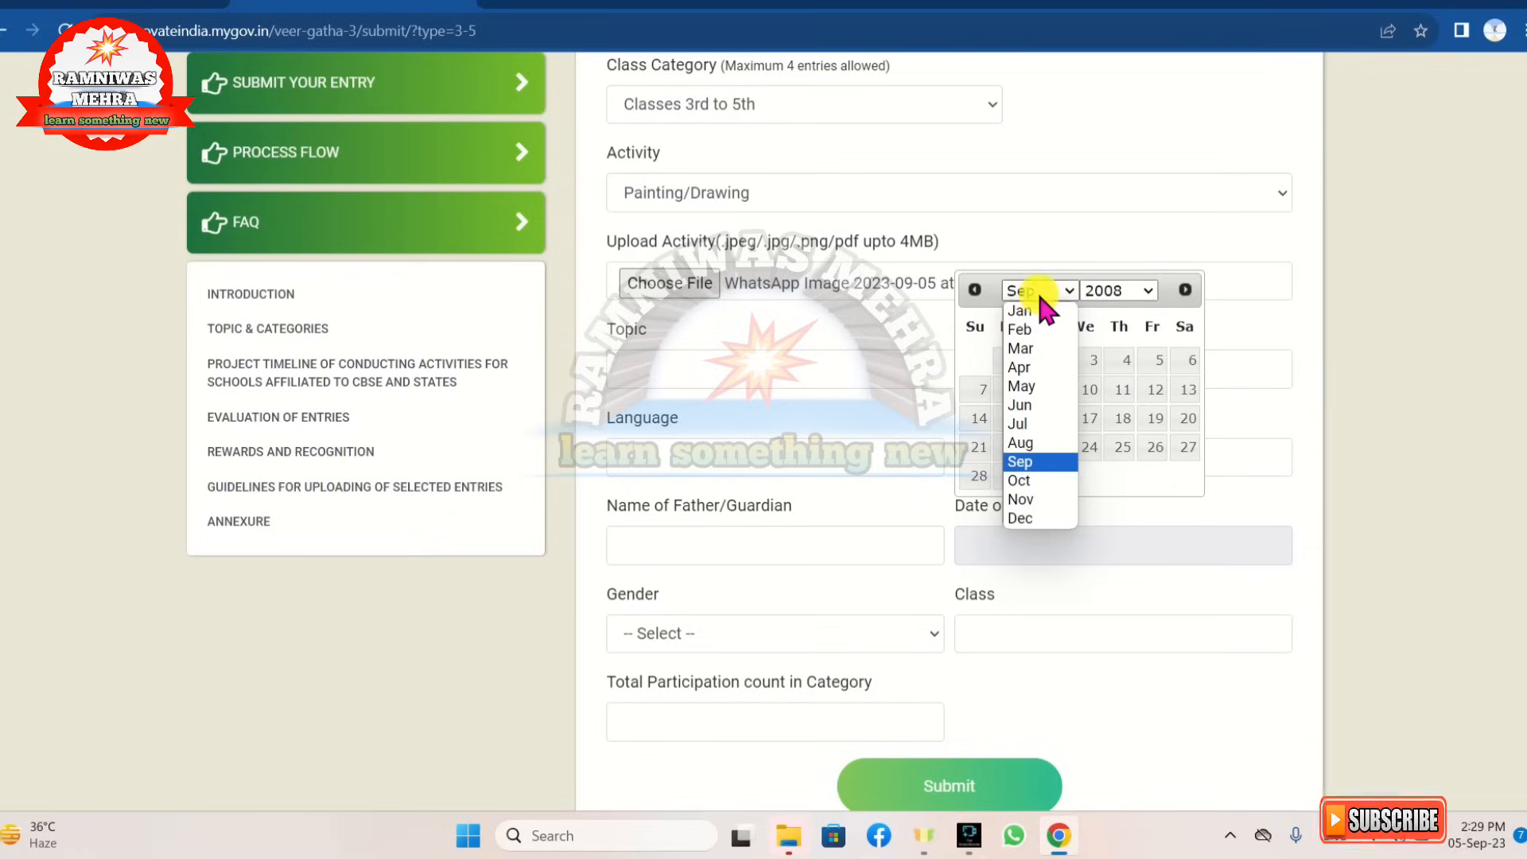
pyautogui.click(1033, 388)
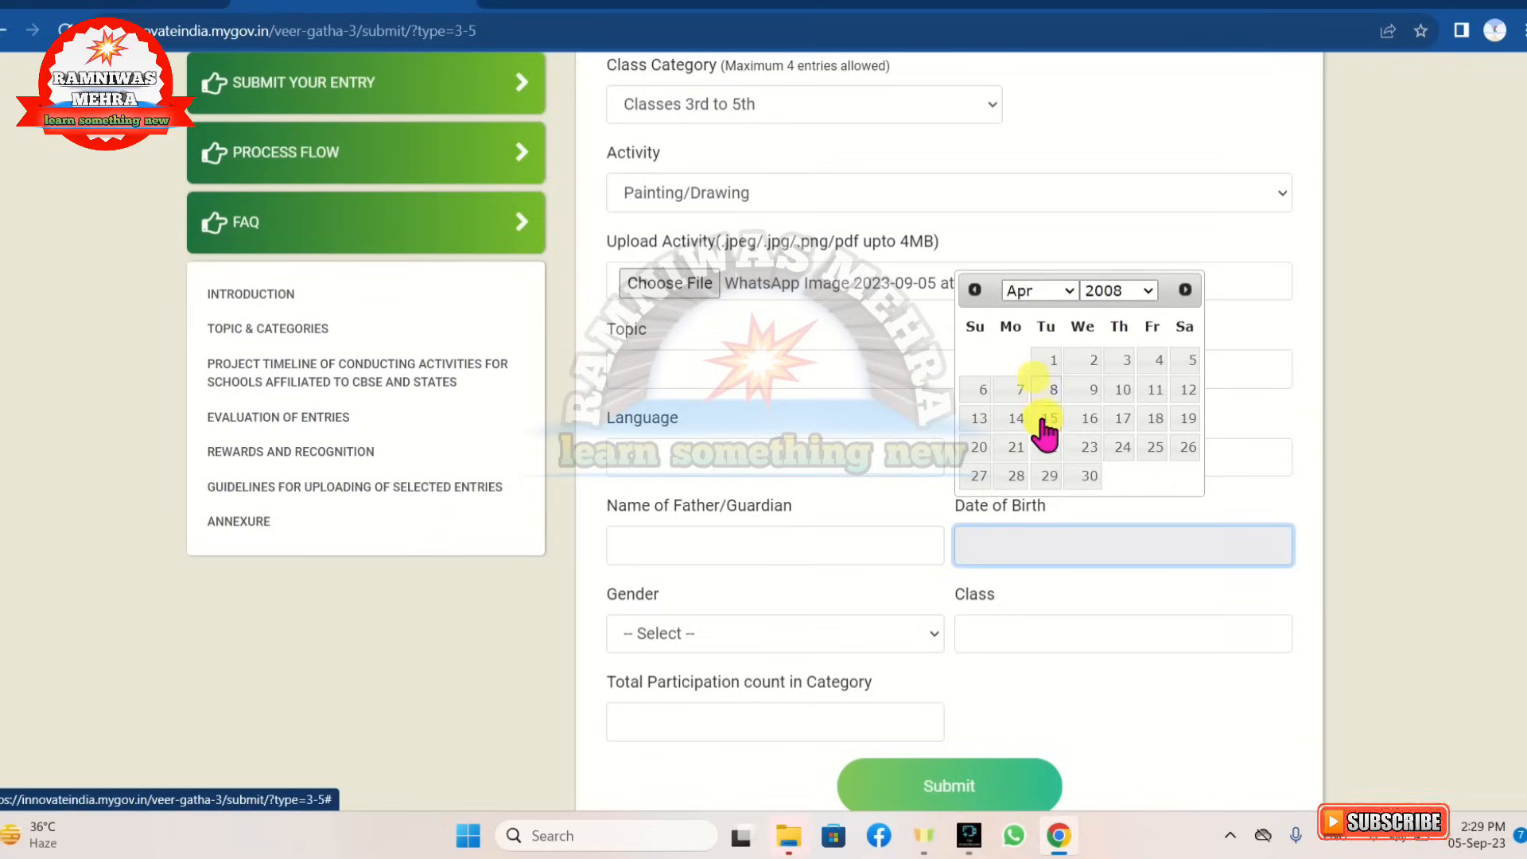
pyautogui.click(1013, 419)
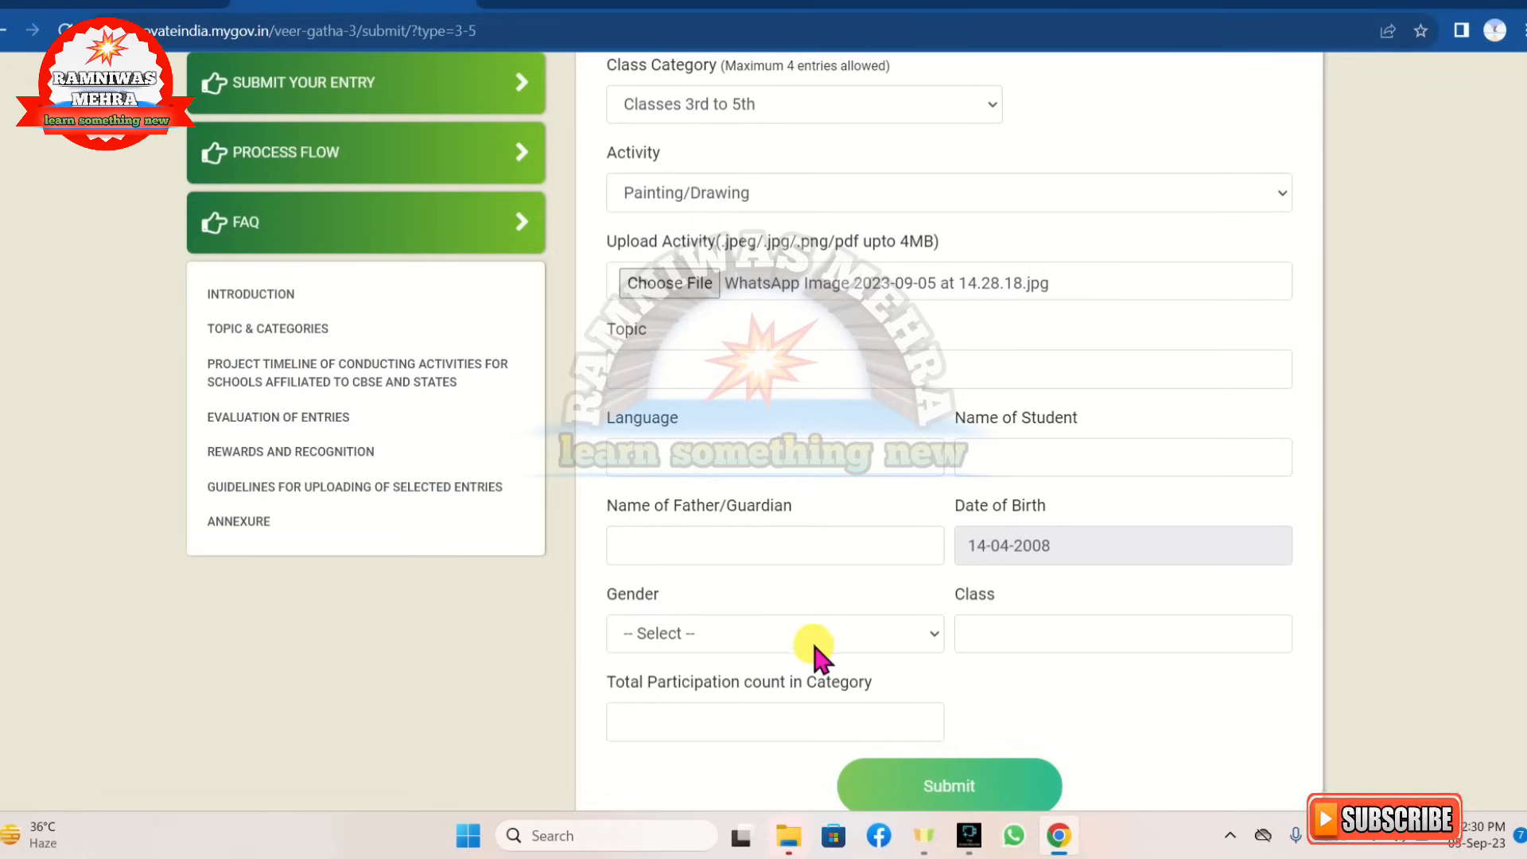
# - Set the student's gender to Male and the total participation count in the category to 1
pyautogui.scroll(-1, 813, 638)
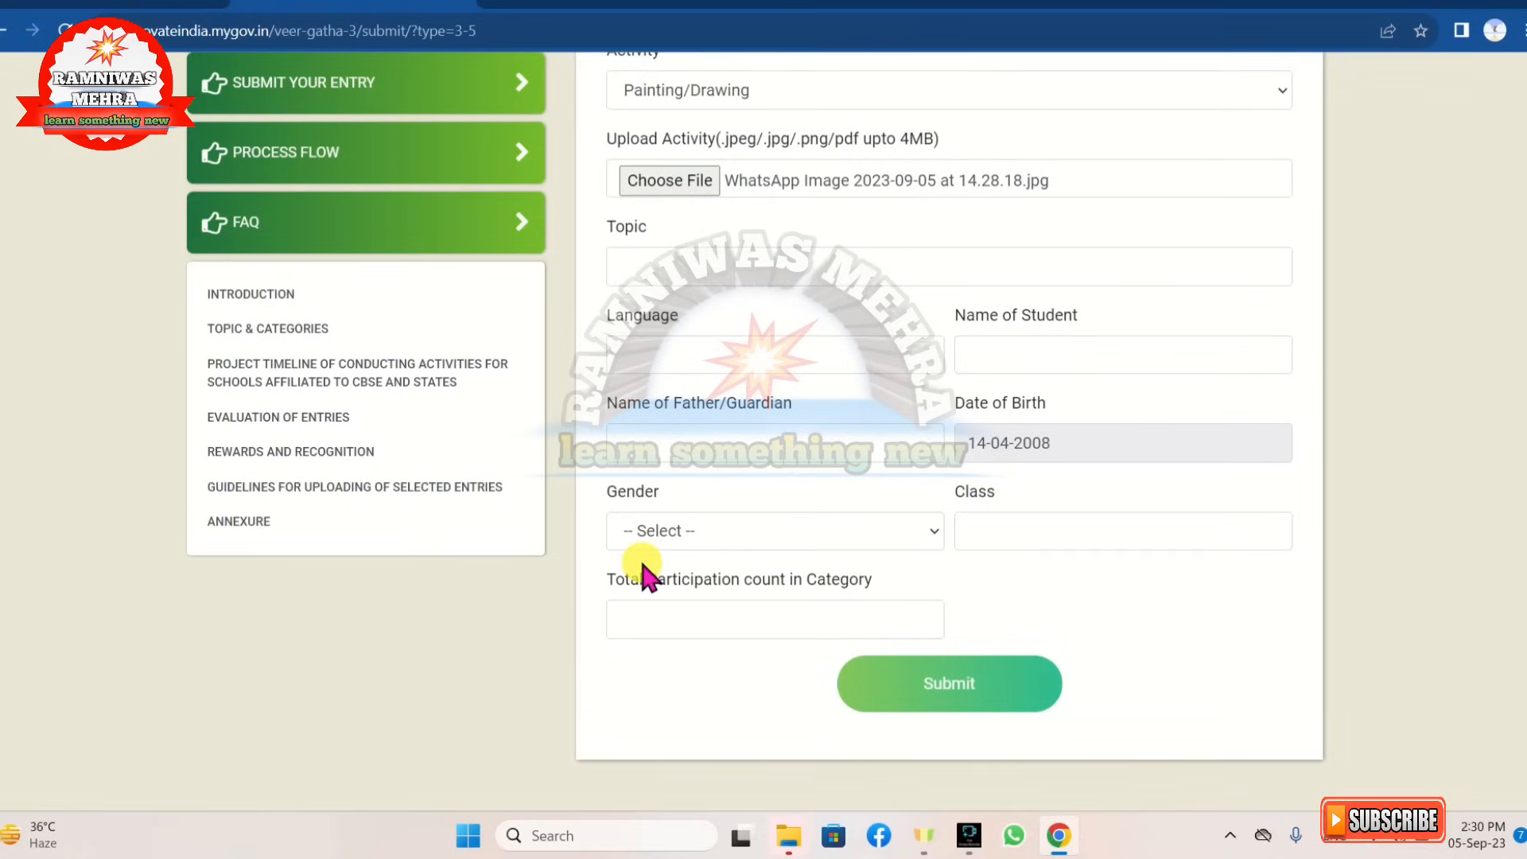
pyautogui.click(694, 528)
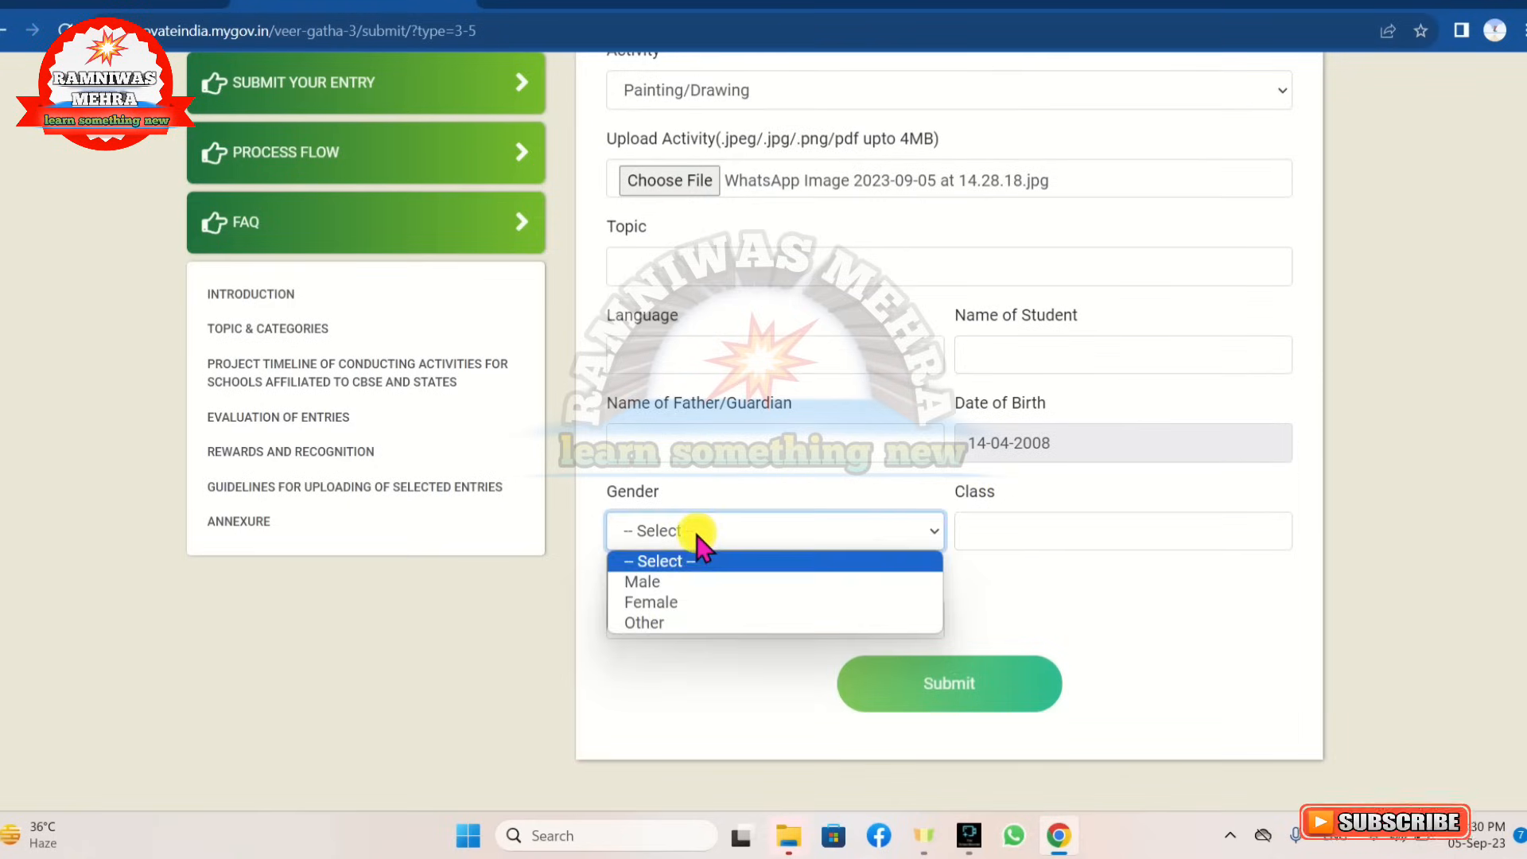
pyautogui.click(682, 582)
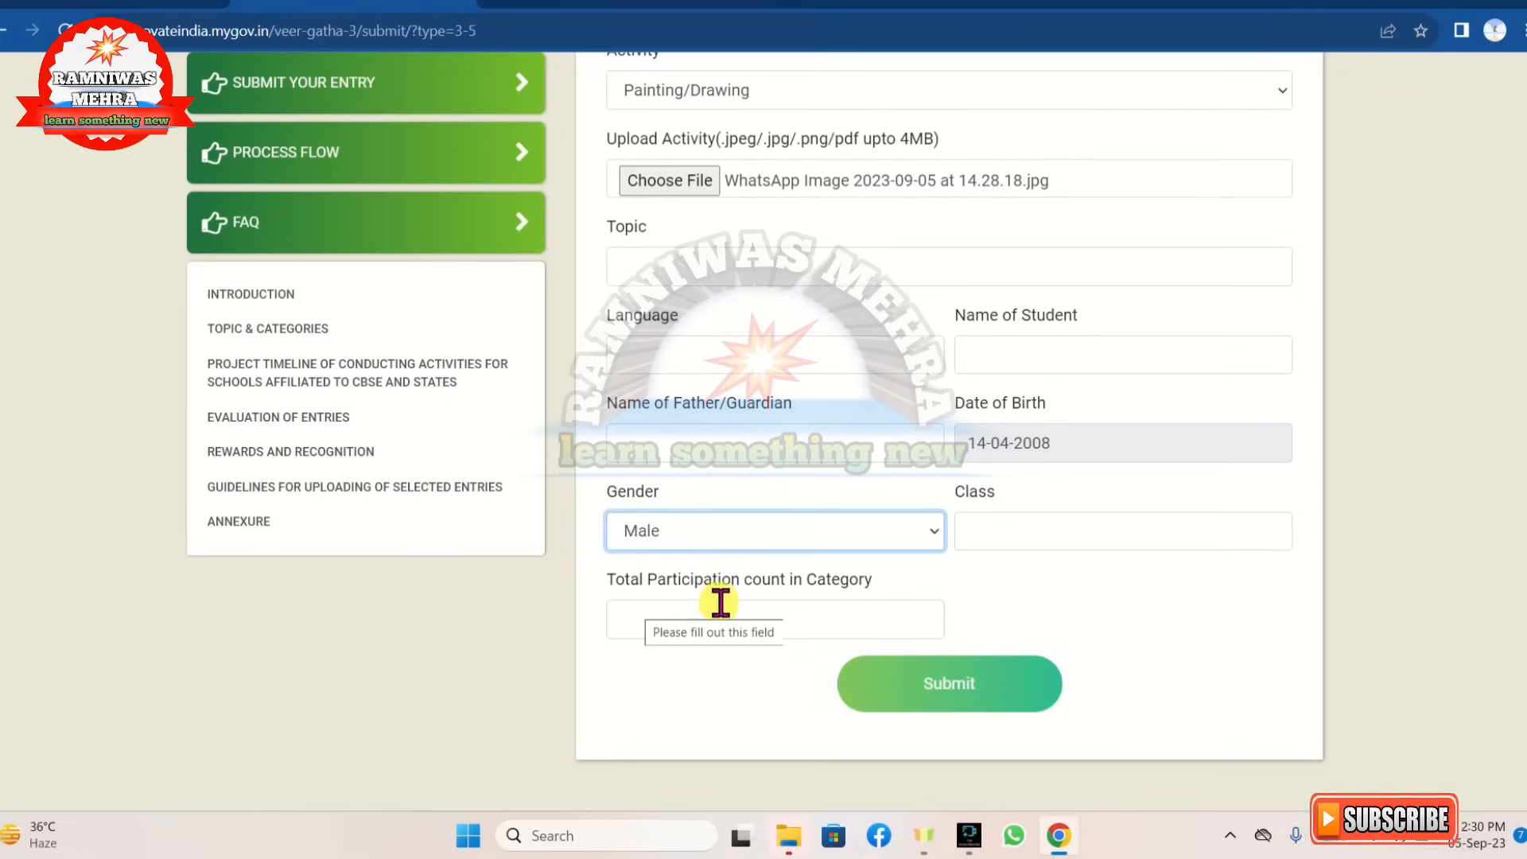
pyautogui.click(661, 621)
pyautogui.write('1')
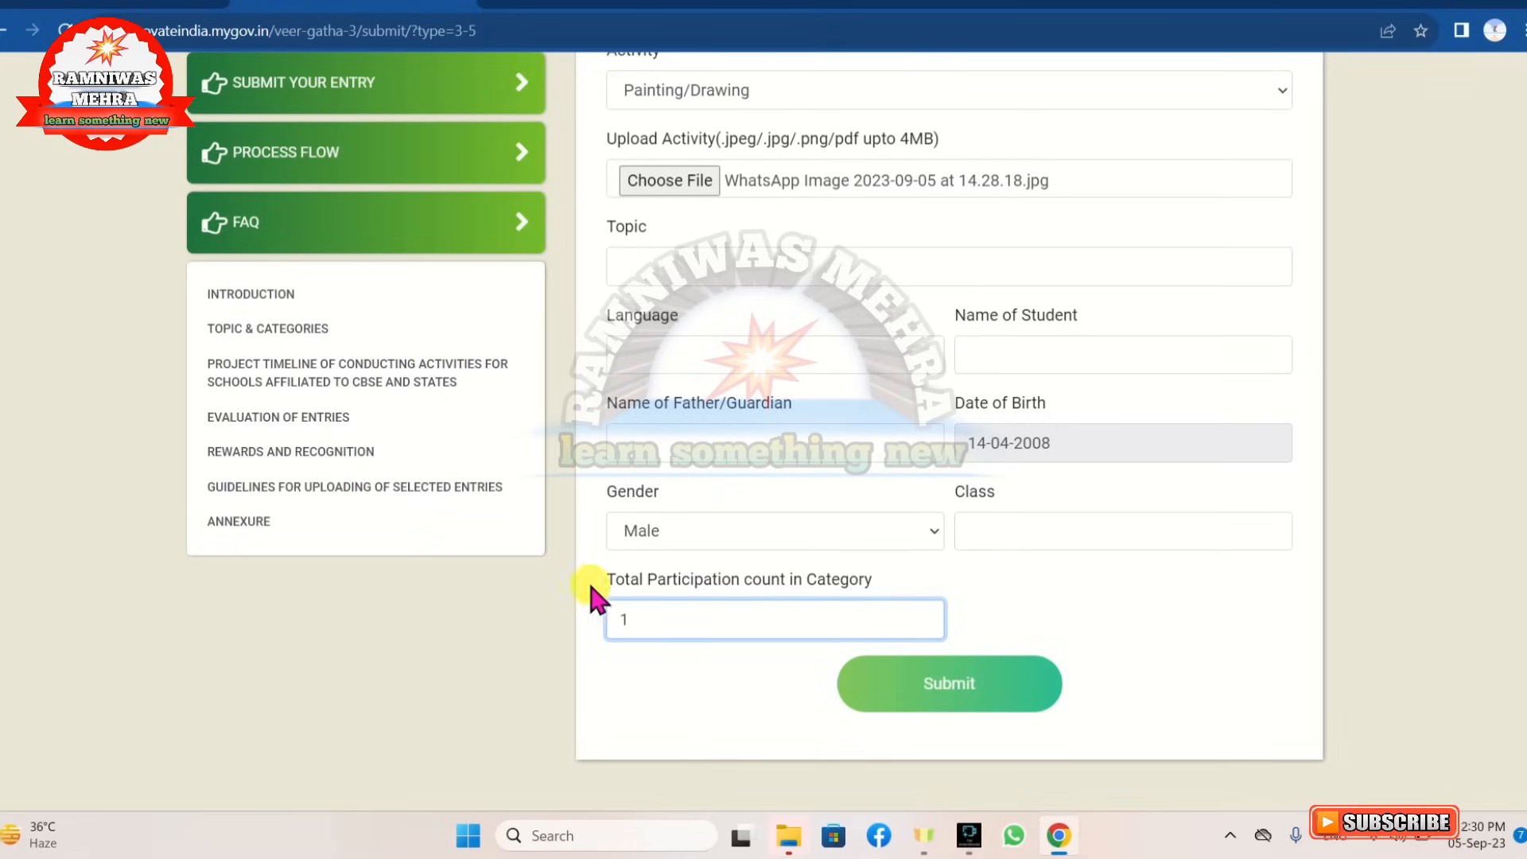
# - Submit the completed painting entry and accept that no modifications are permitted after submission
pyautogui.scroll(4, 741, 525)
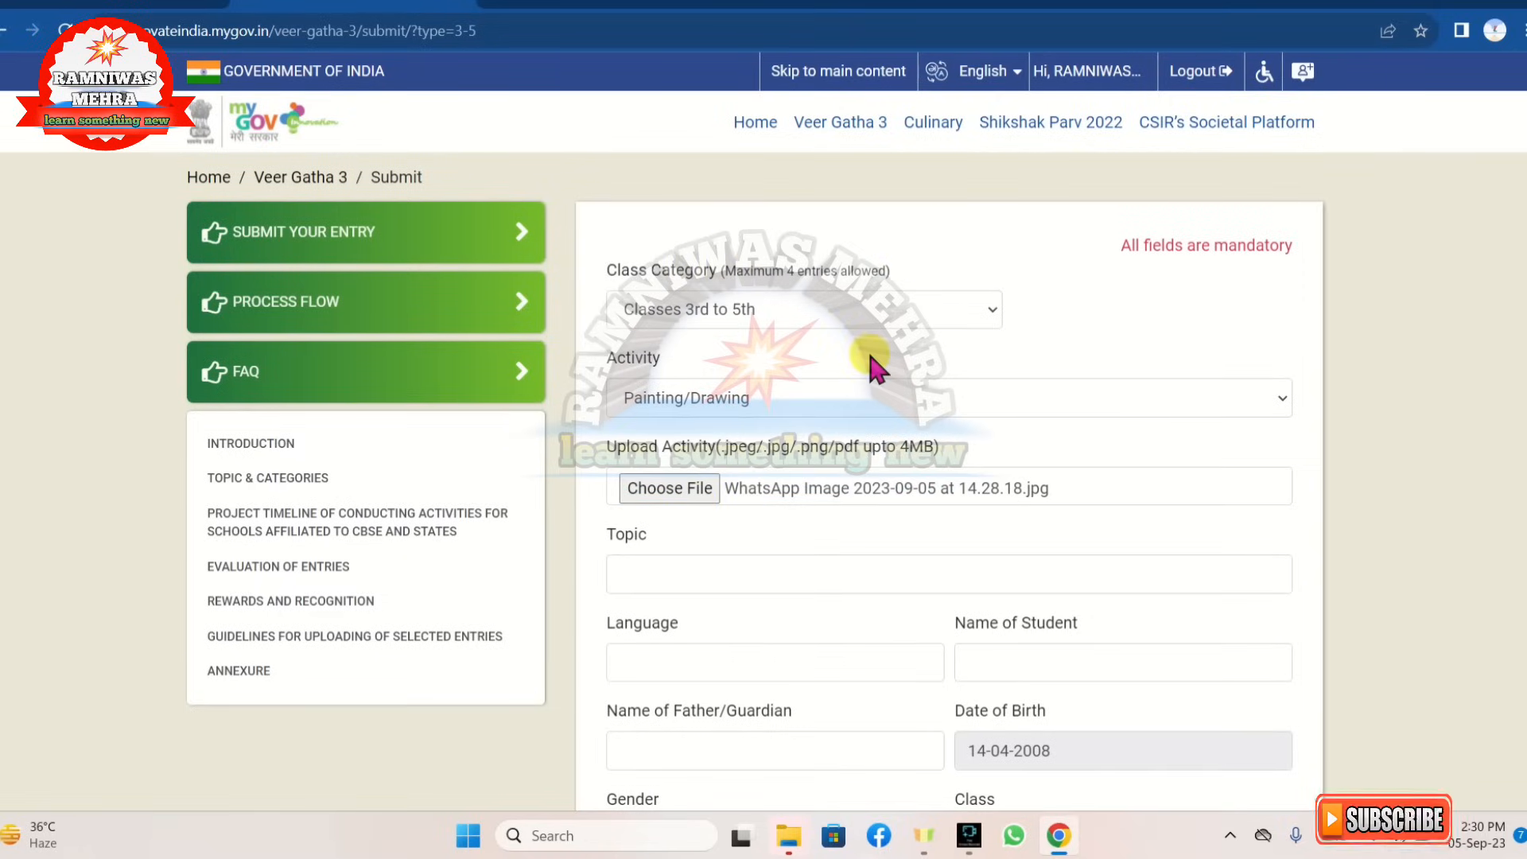
pyautogui.scroll(-3, 871, 358)
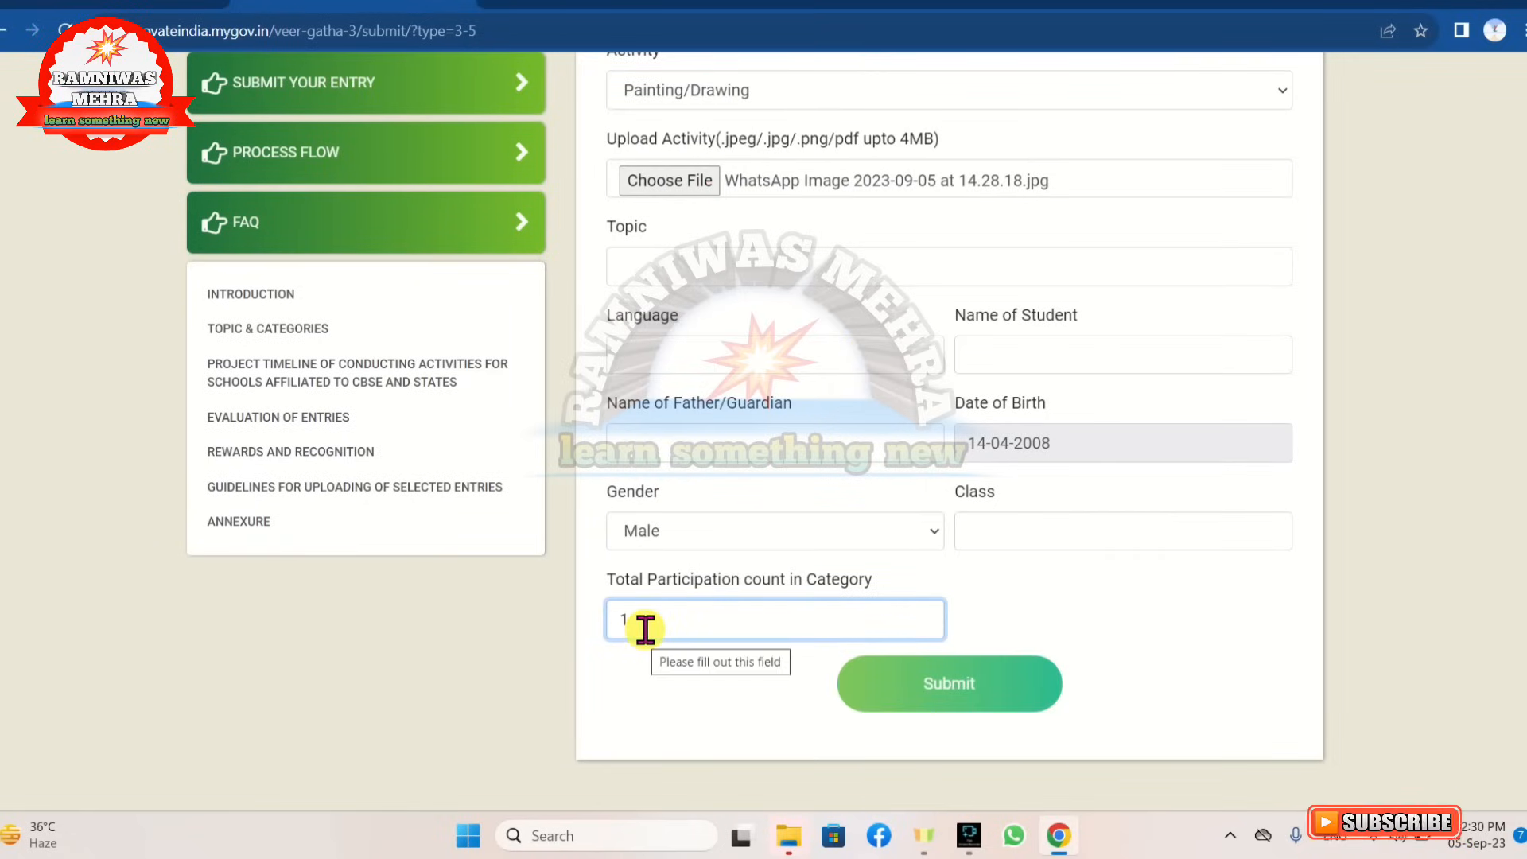
pyautogui.scroll(2, 780, 481)
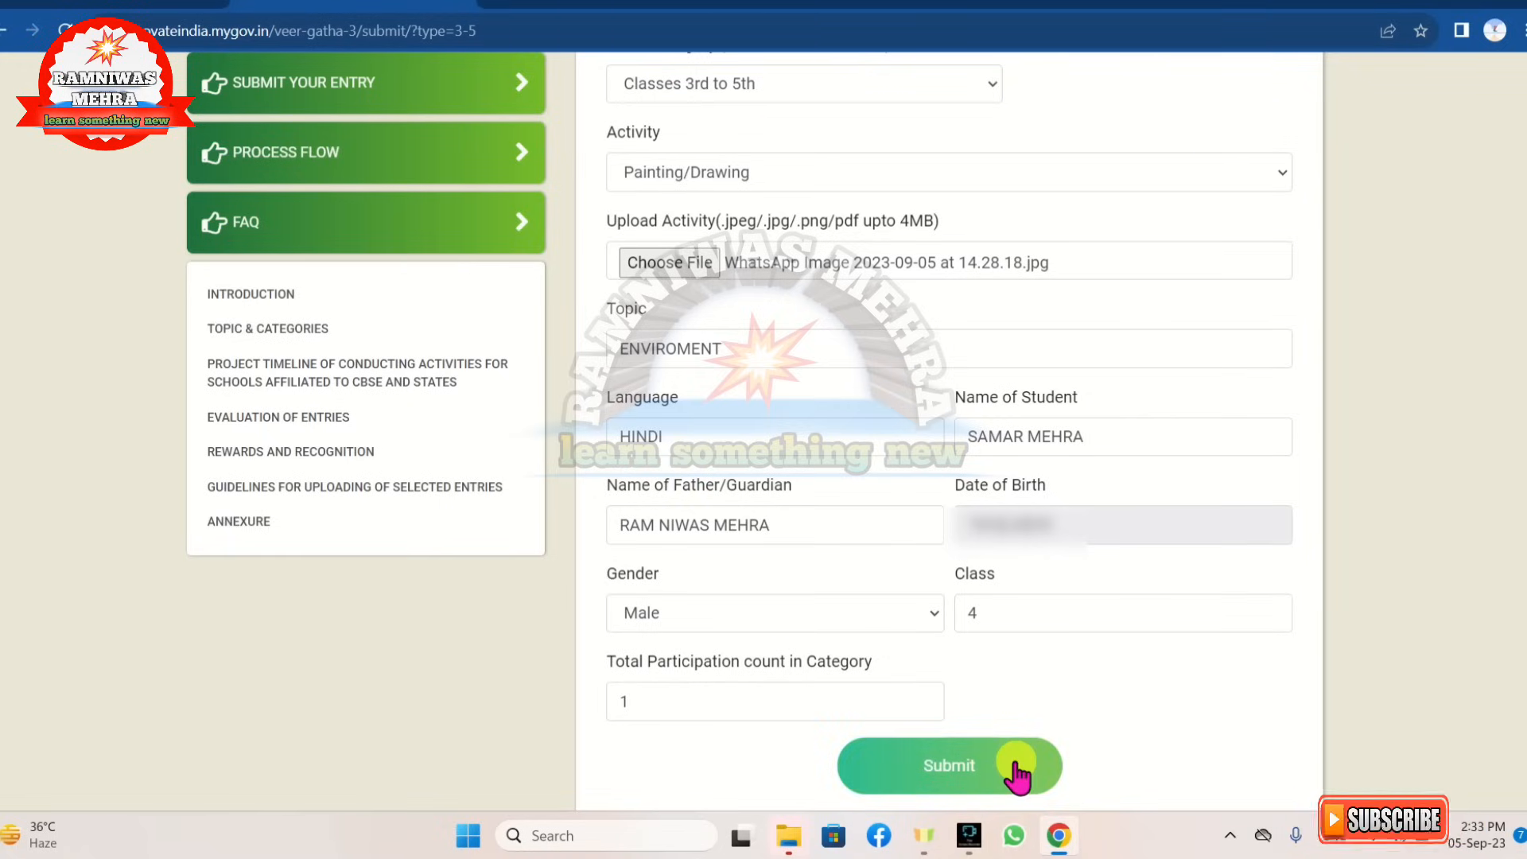
pyautogui.click(949, 776)
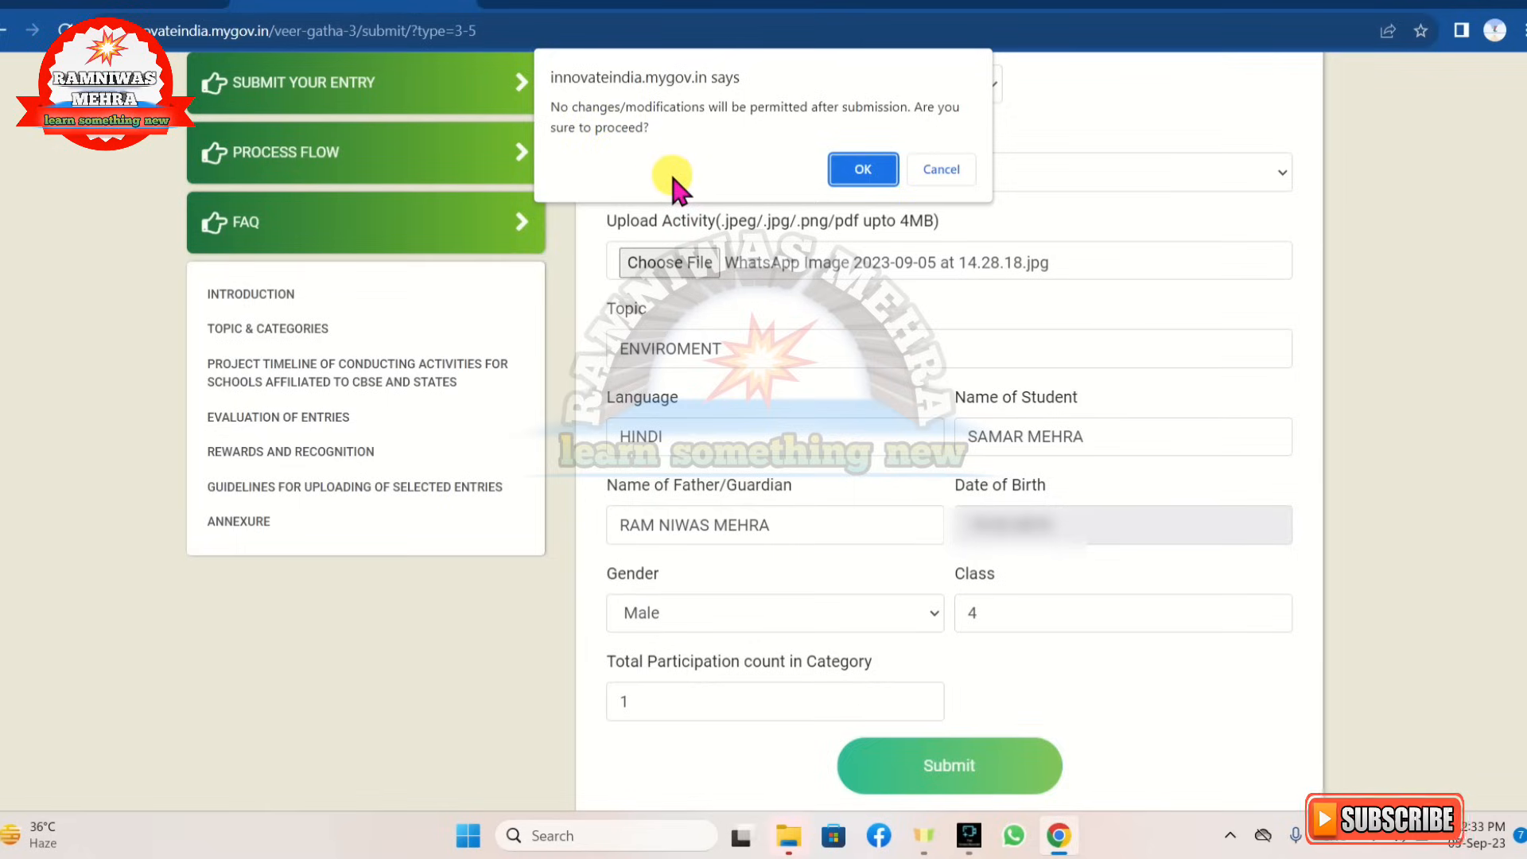
pyautogui.click(863, 171)
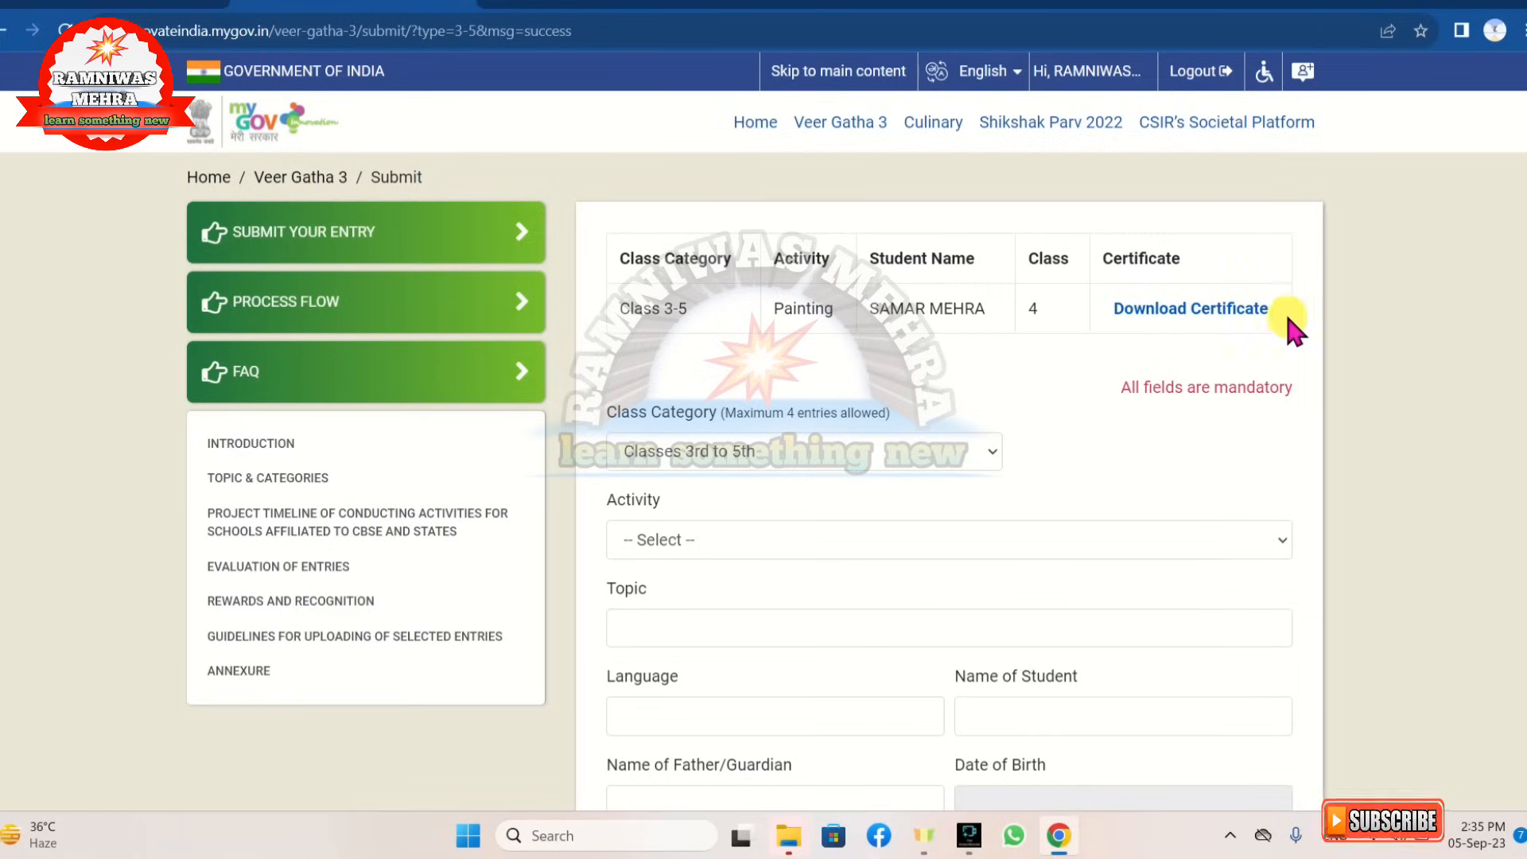
# - Switch the new entry form's class category to Classes 9th to 10th and look through its fields
pyautogui.scroll(-1, 921, 388)
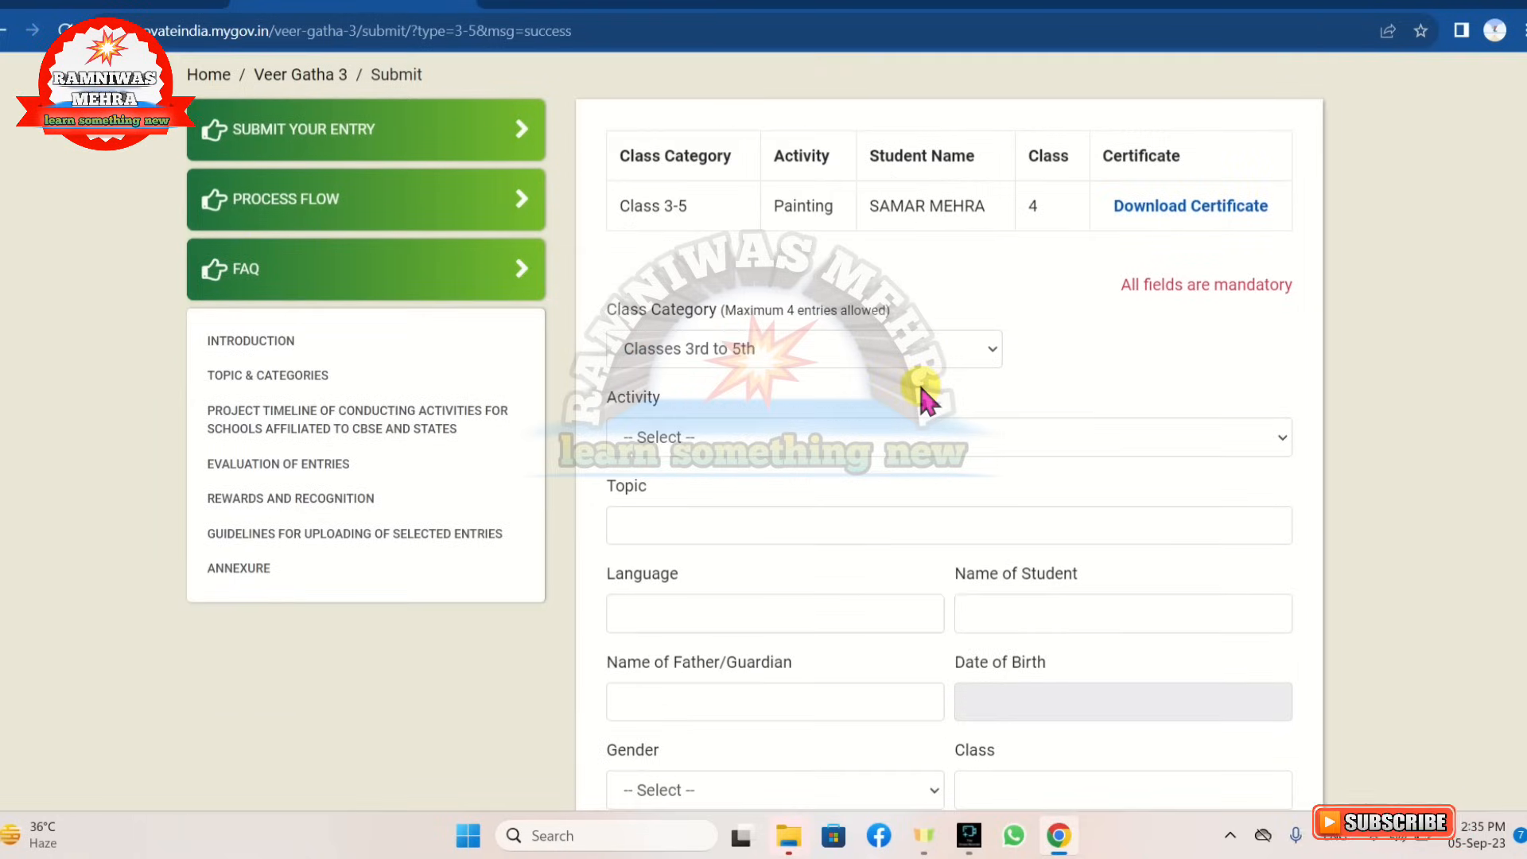
pyautogui.scroll(-2, 808, 274)
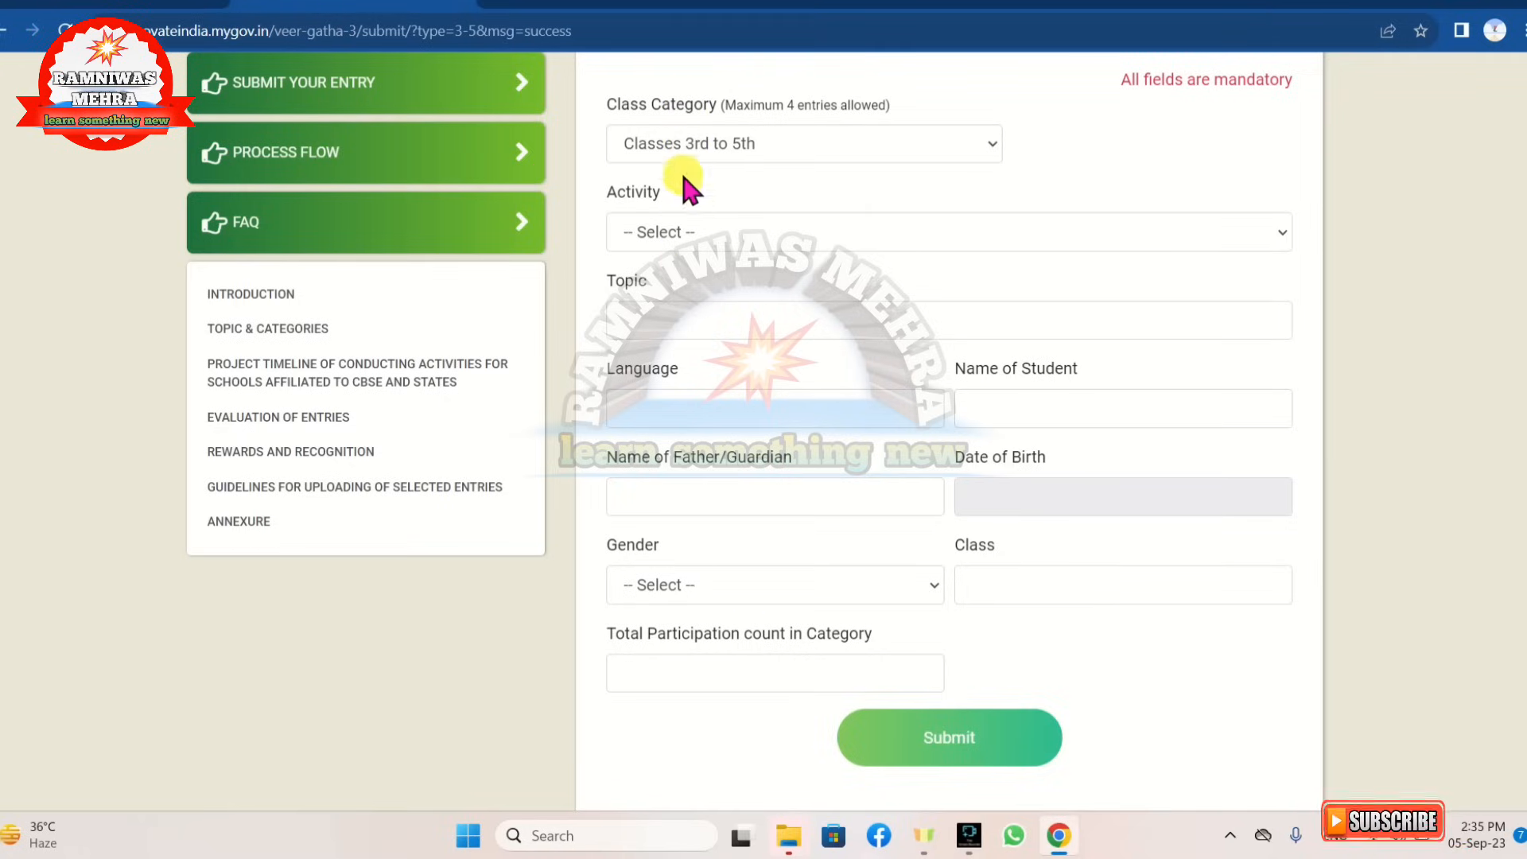
pyautogui.click(681, 143)
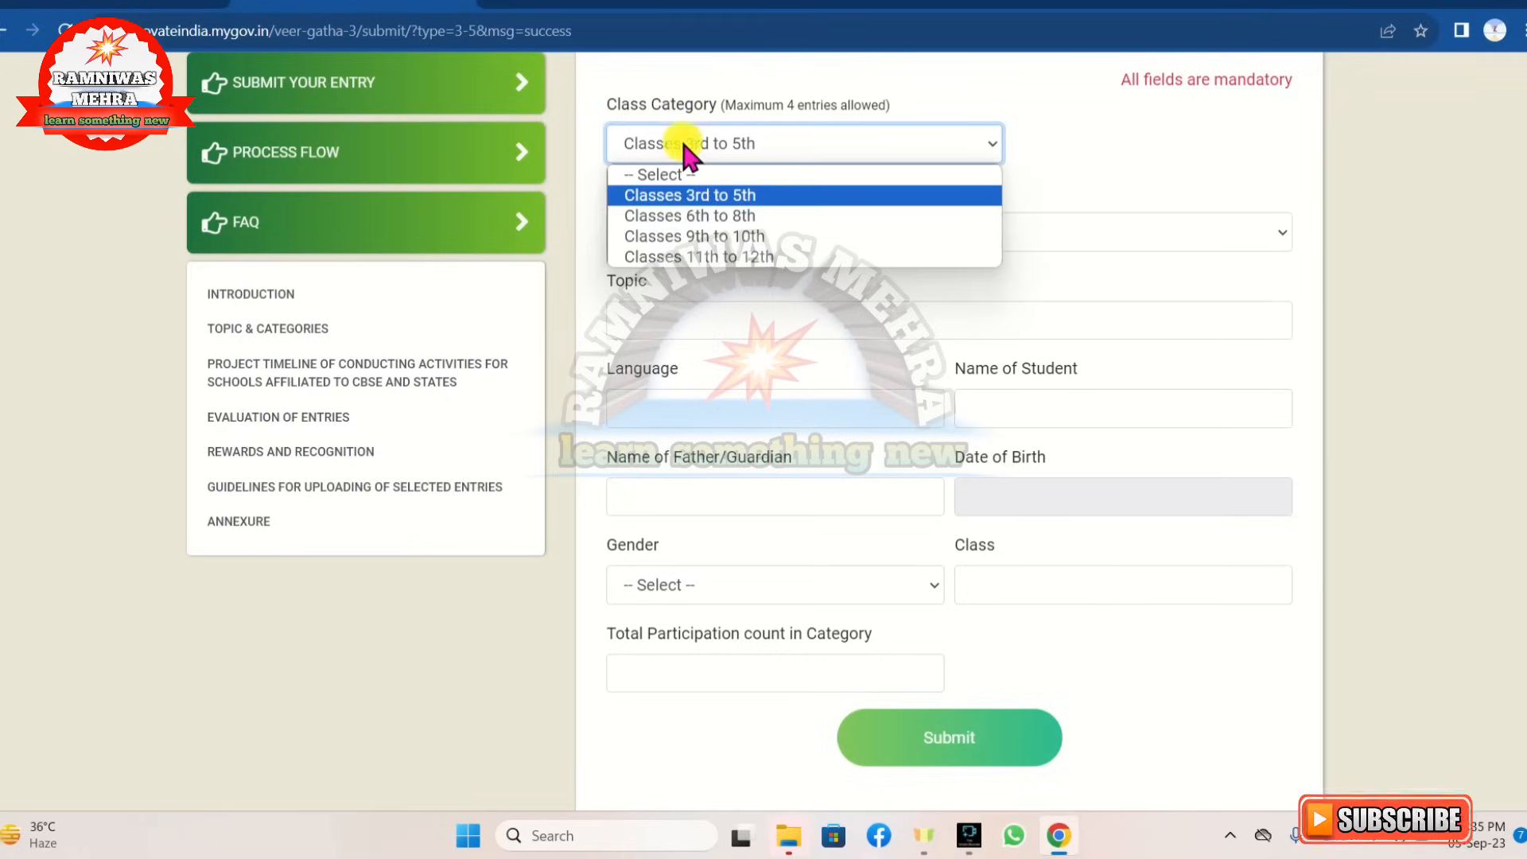
pyautogui.click(701, 235)
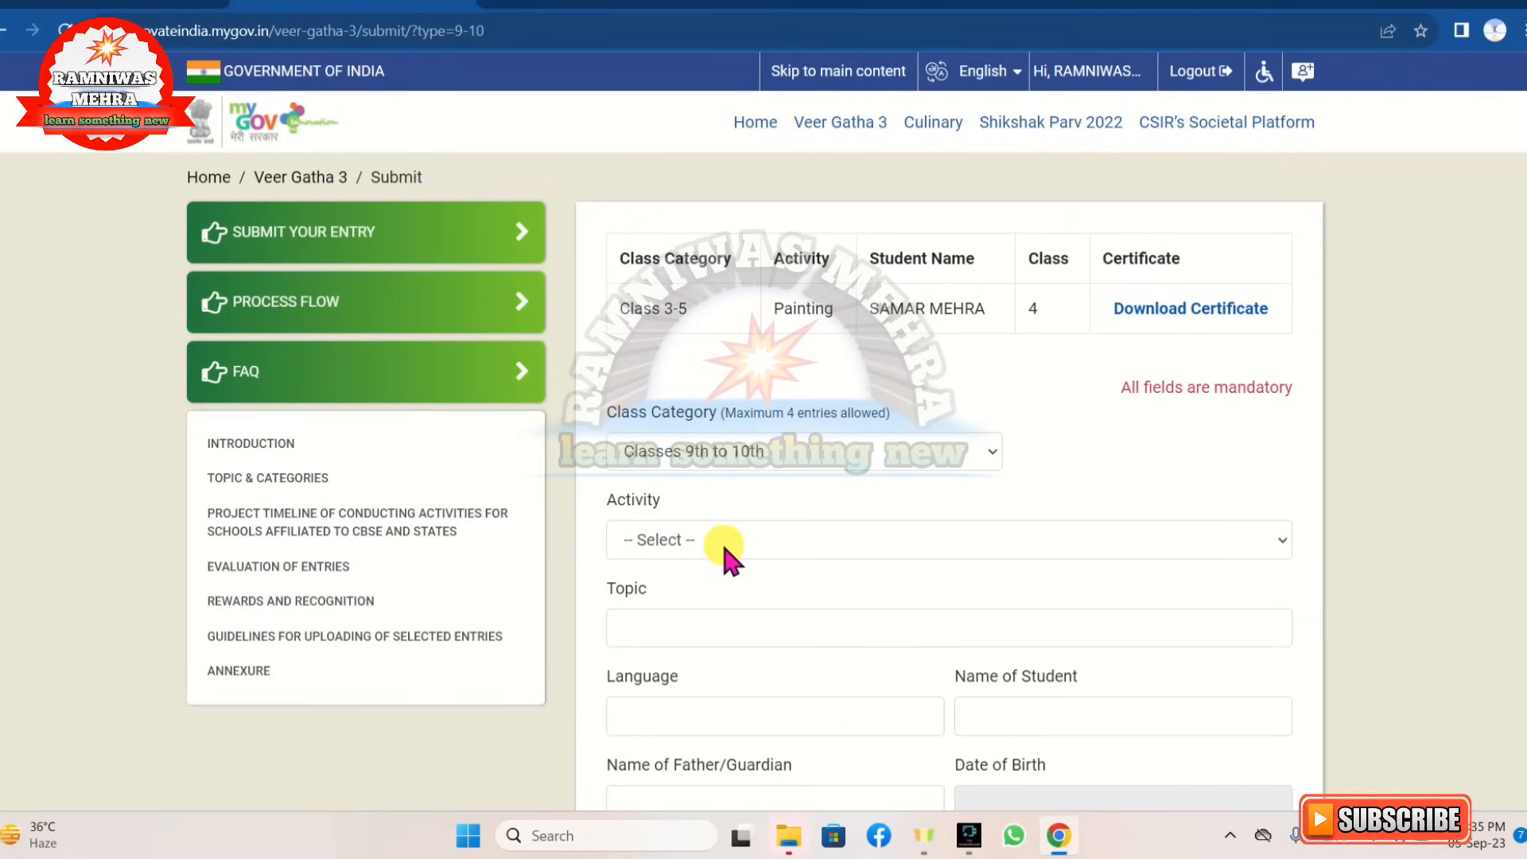
pyautogui.scroll(-2, 632, 648)
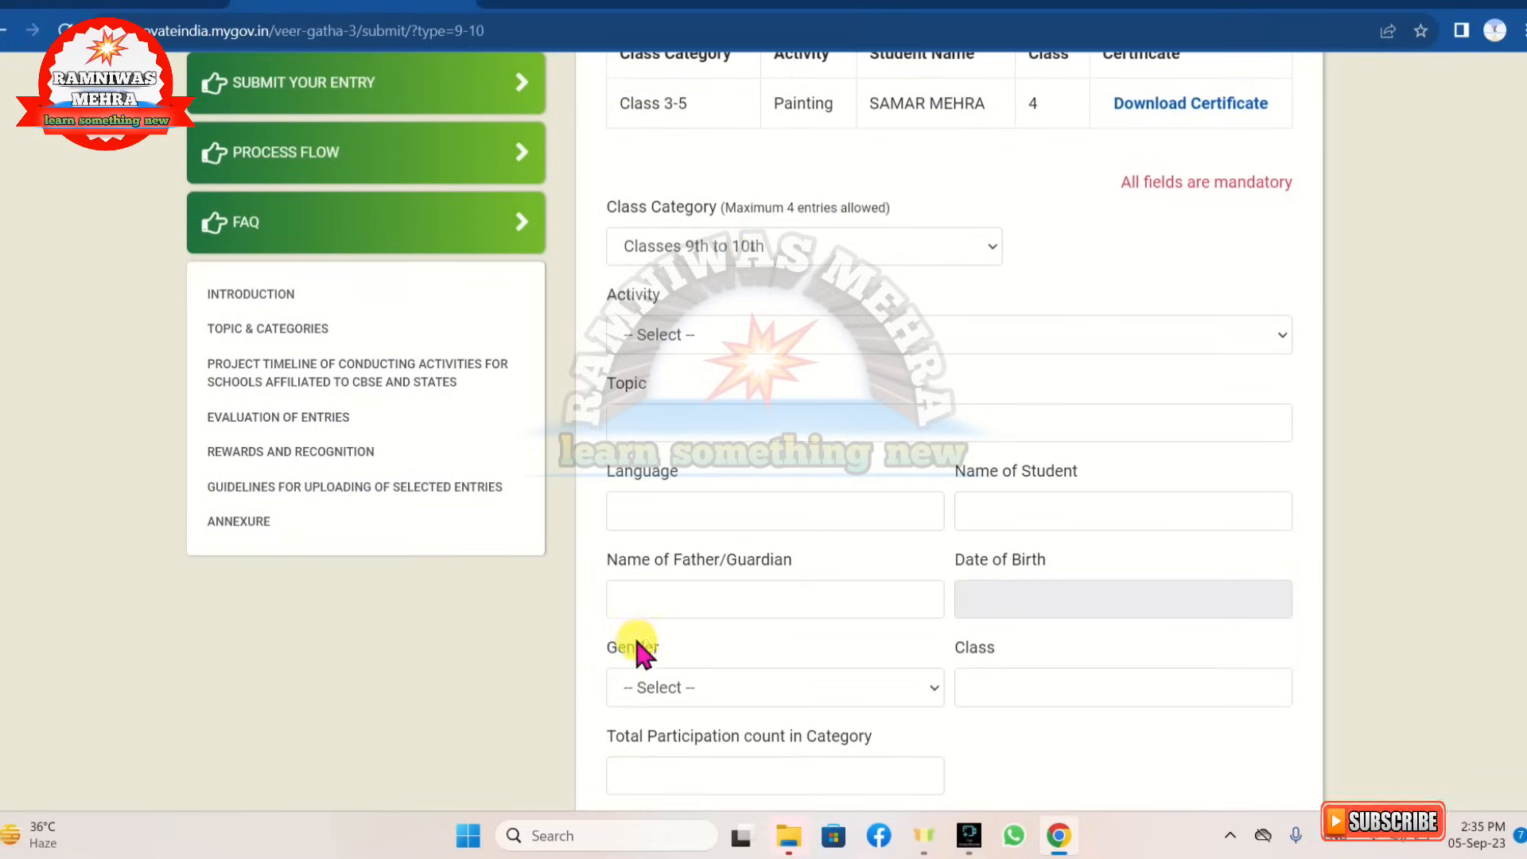
pyautogui.scroll(-2, 970, 592)
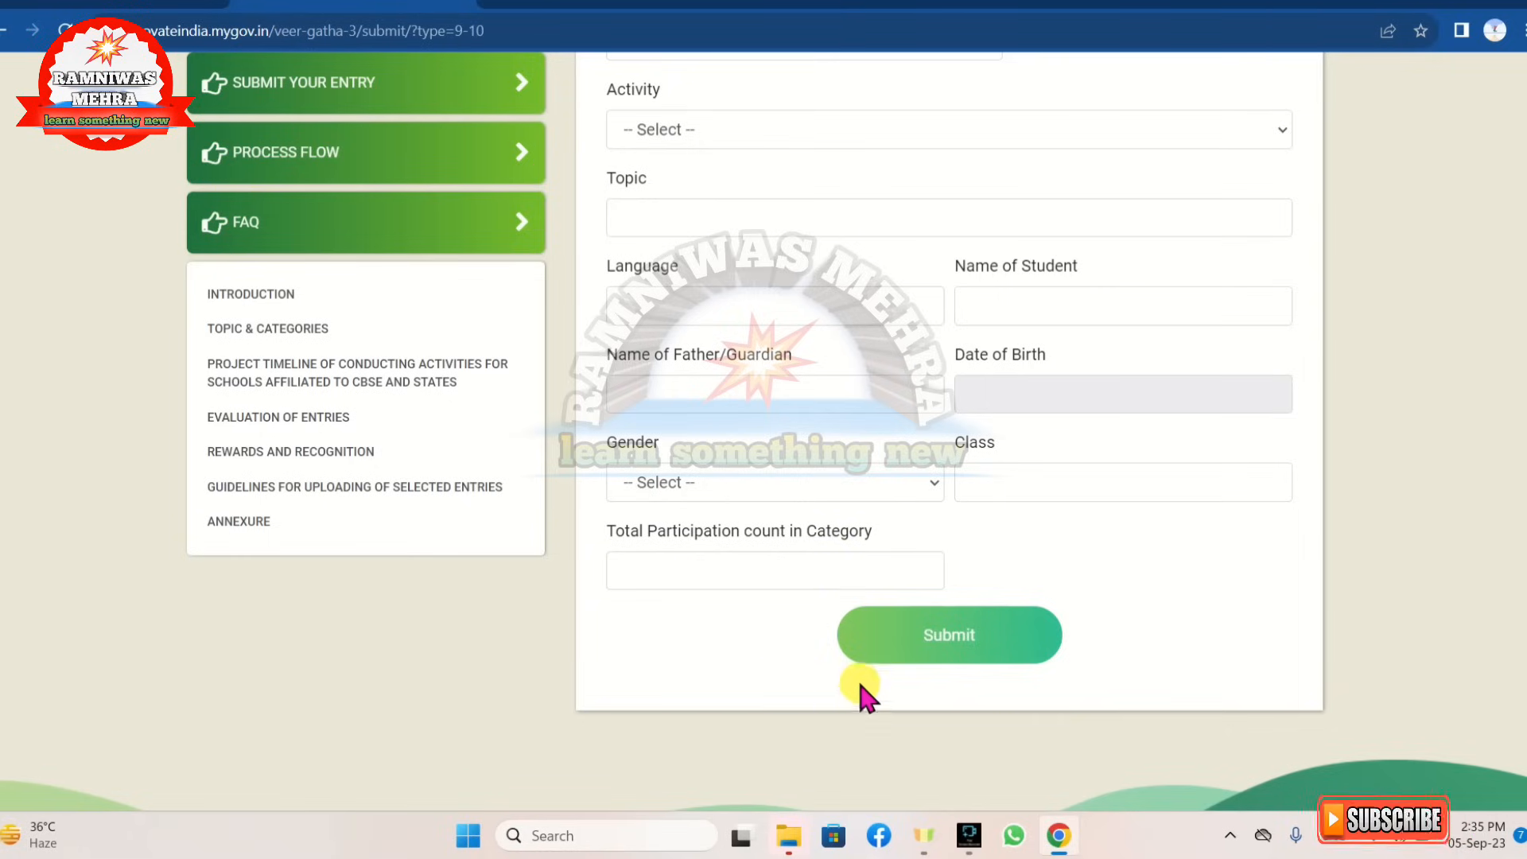
# - Download the participation certificate for the submitted Class 3-5 painting entry and open certificate.png
pyautogui.scroll(5, 857, 675)
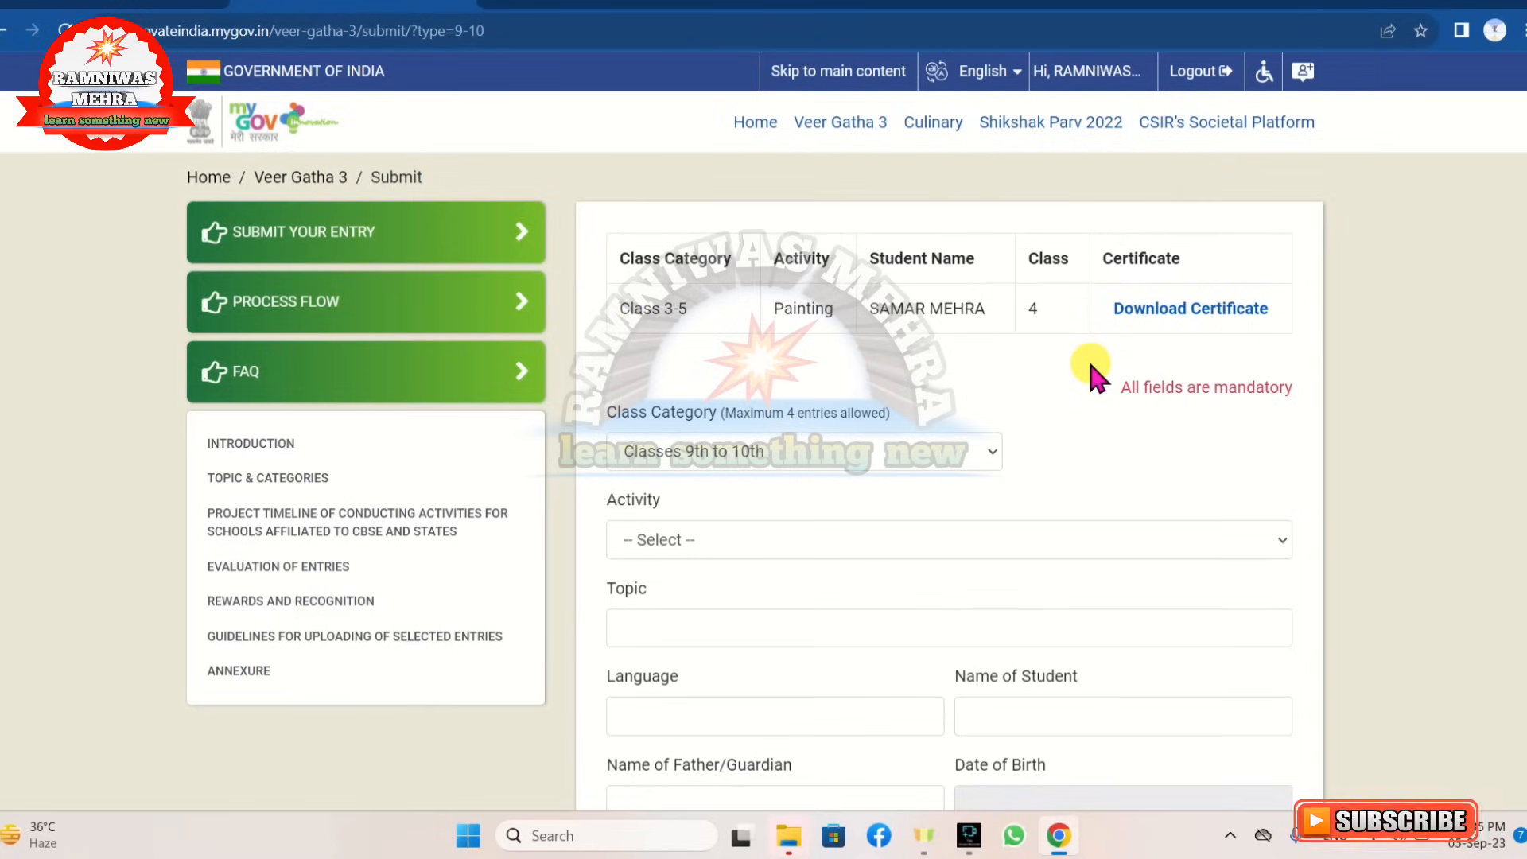
pyautogui.scroll(-2, 737, 471)
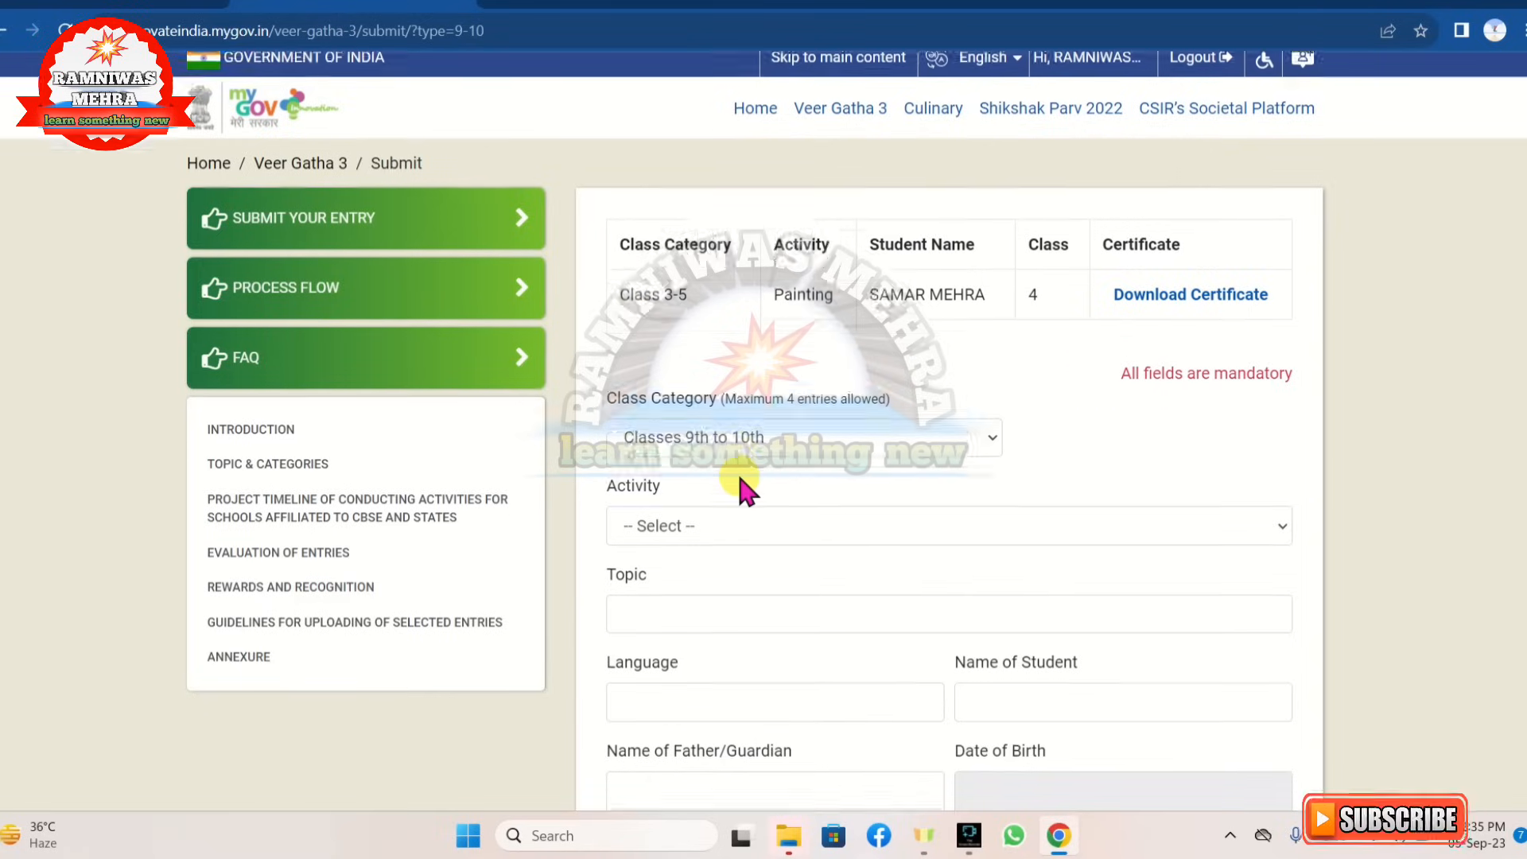
pyautogui.scroll(2, 737, 471)
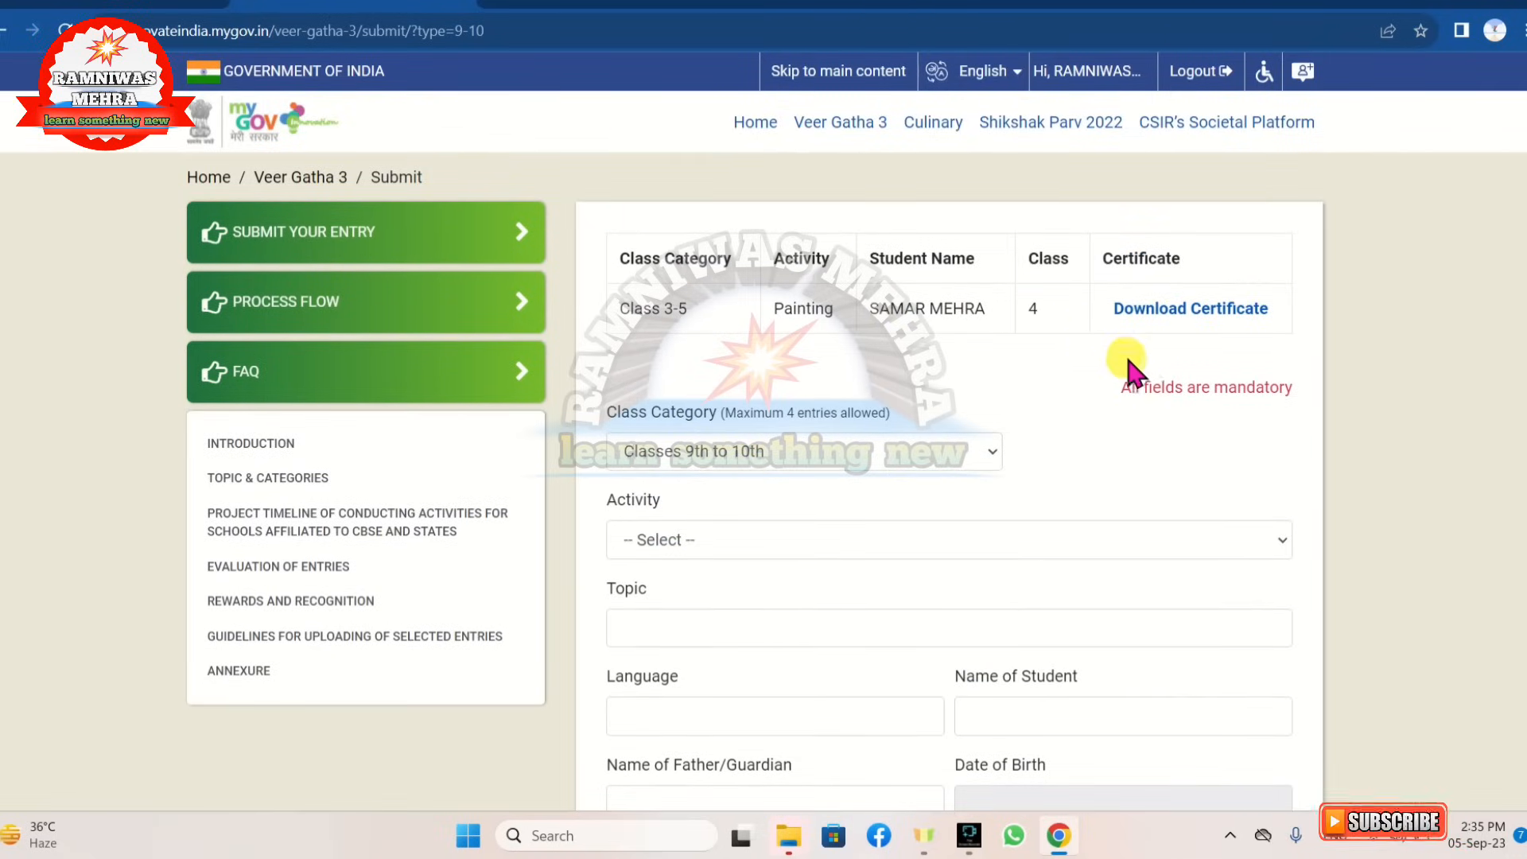
pyautogui.click(1238, 312)
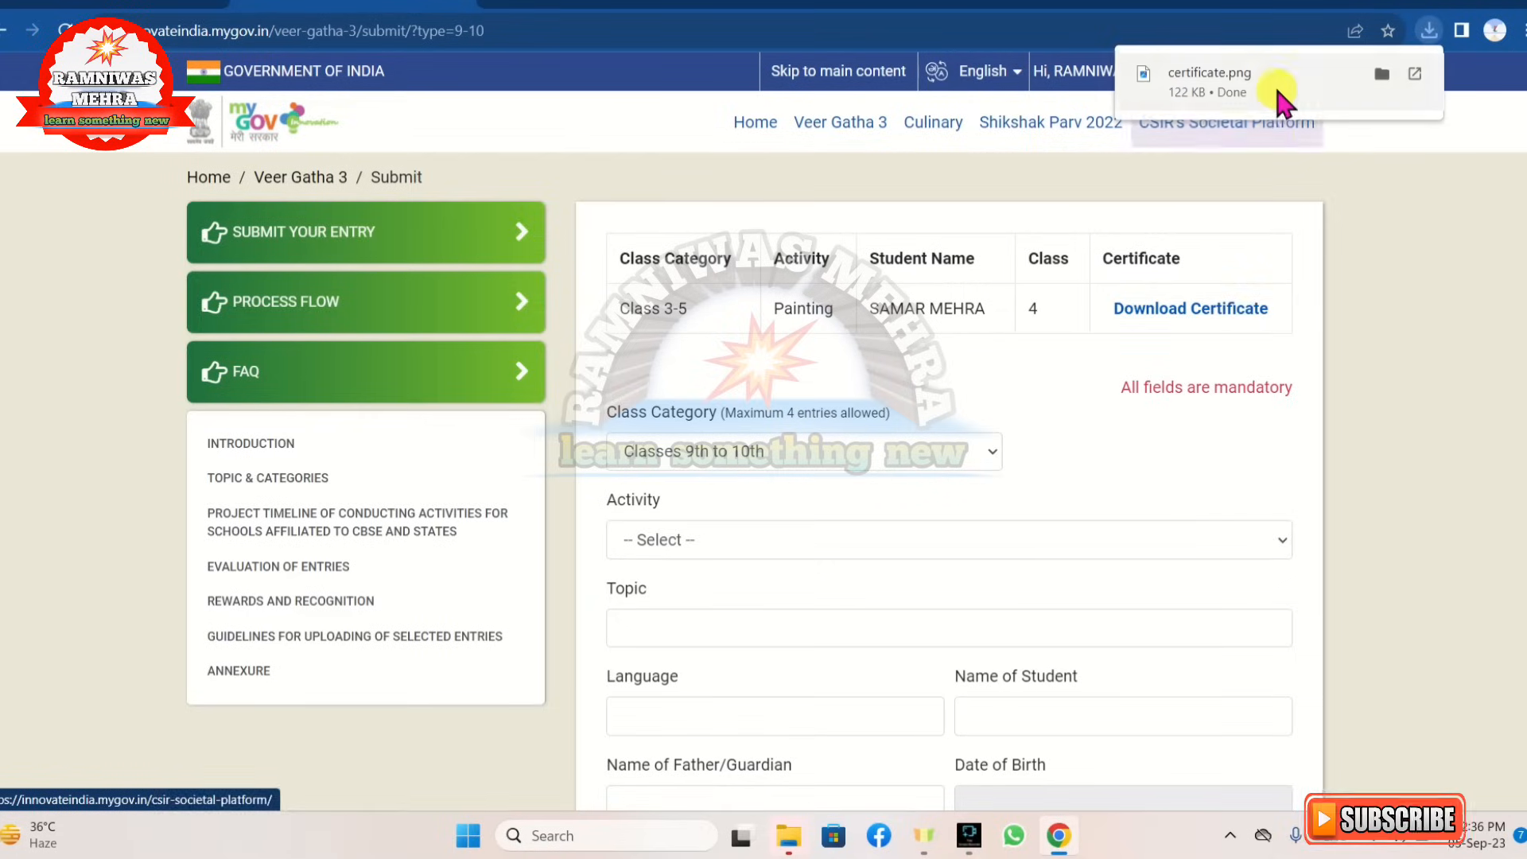
pyautogui.click(1280, 87)
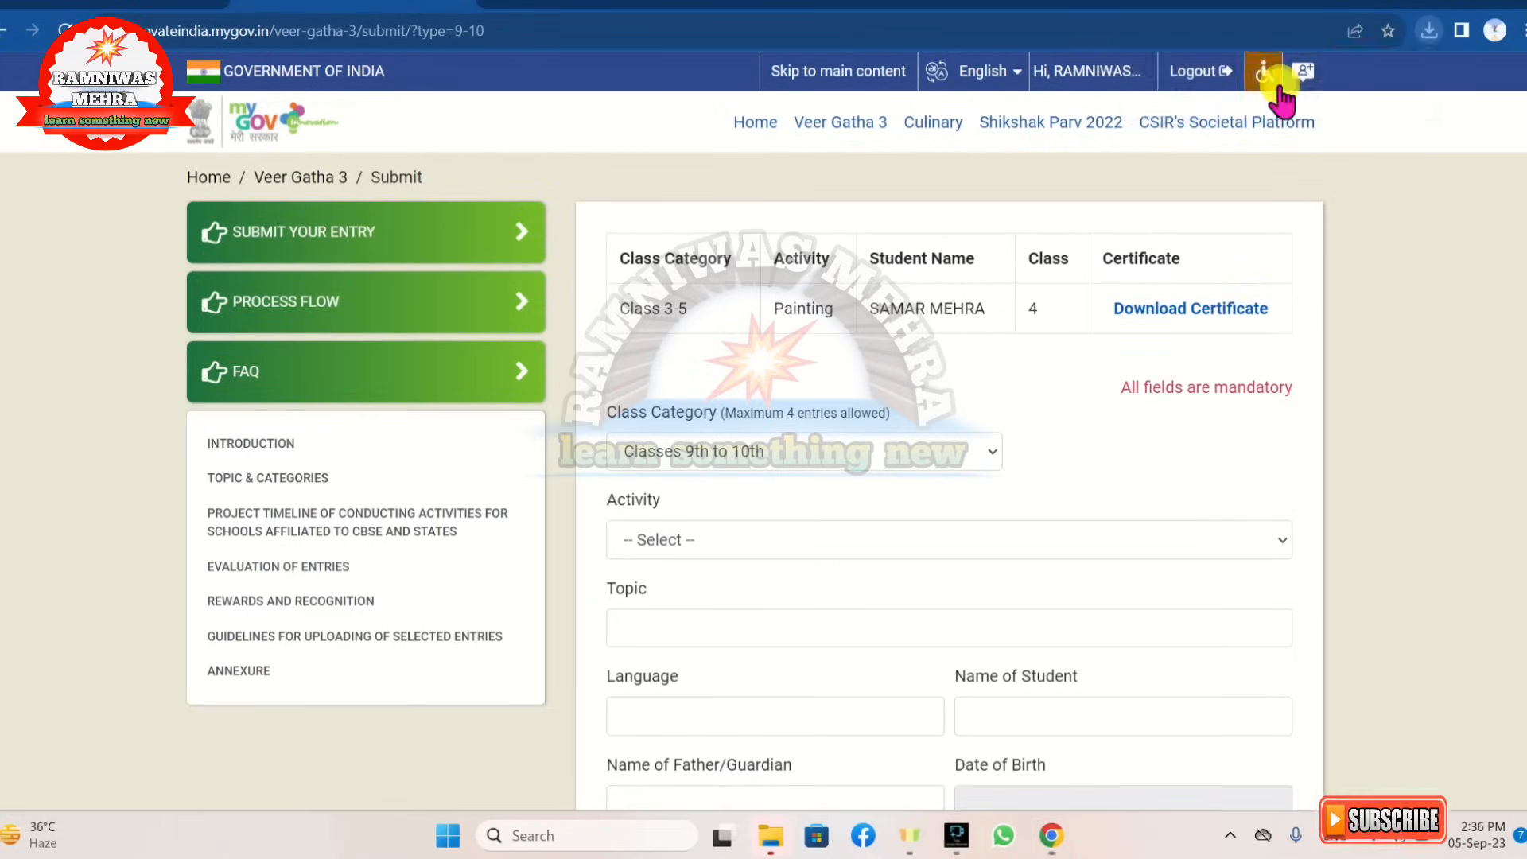